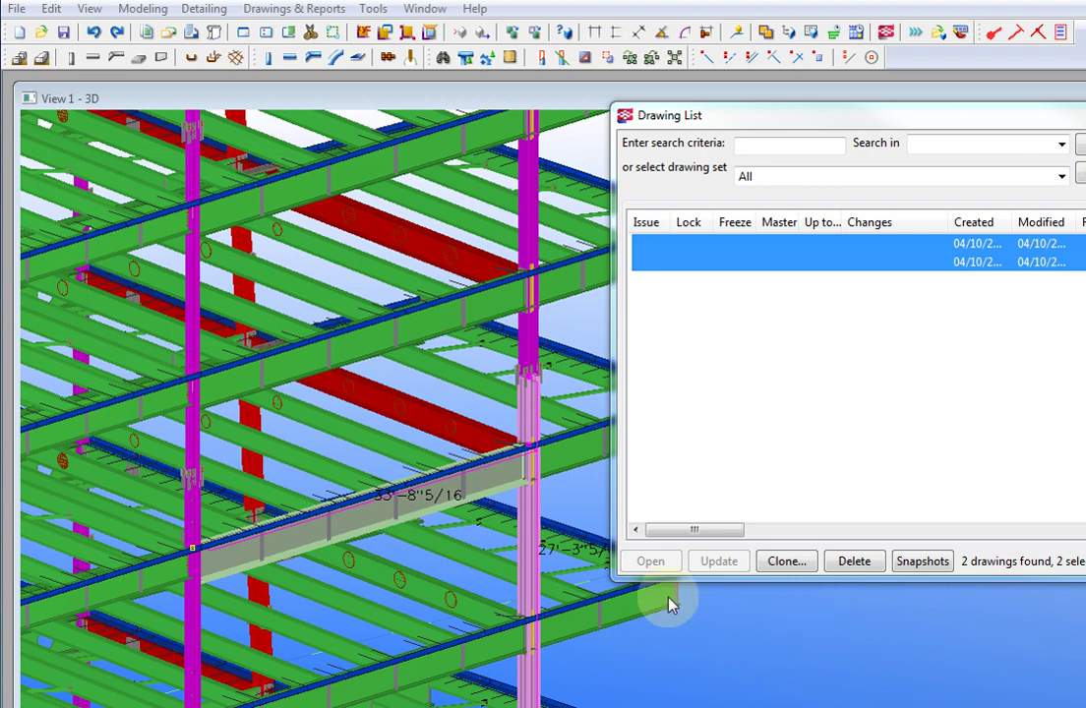
- Generate assembly drawings for the selected beams with the Connection Application's Draw Assembly function
left_click(528, 548)
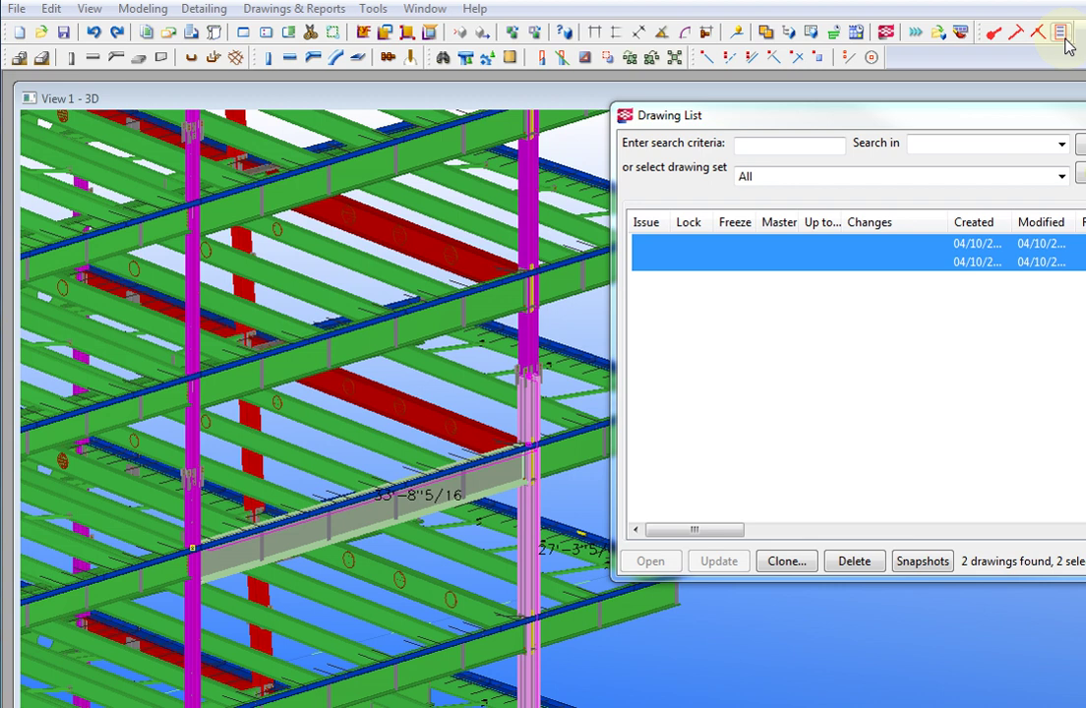
left_click(1063, 35)
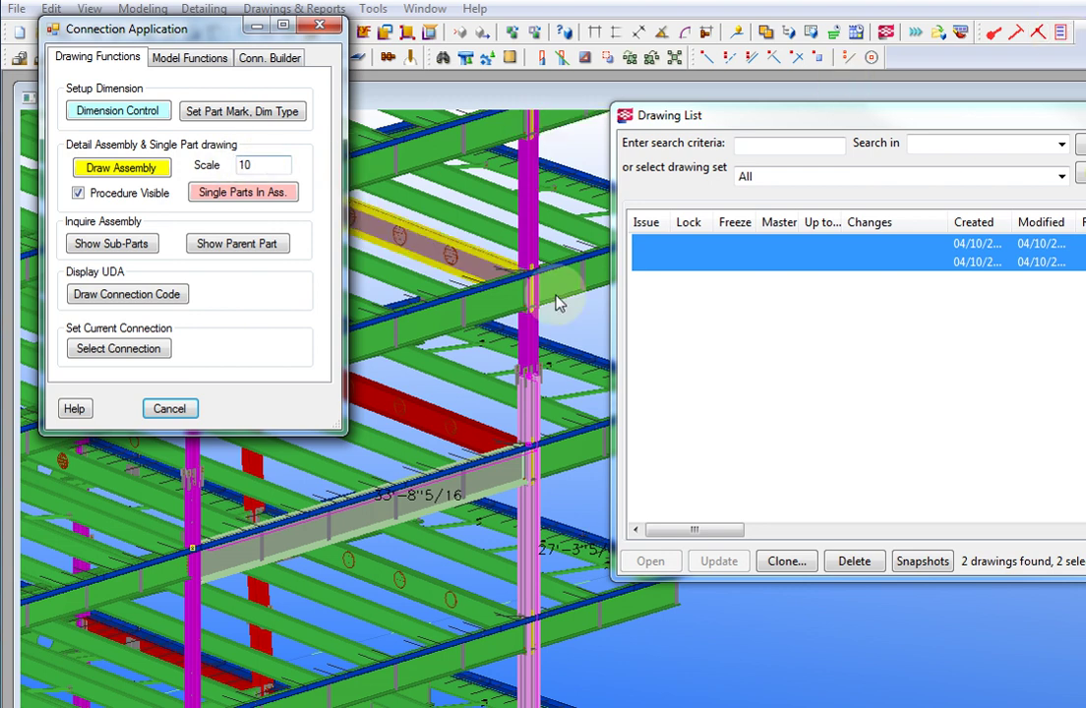
left_click(537, 536)
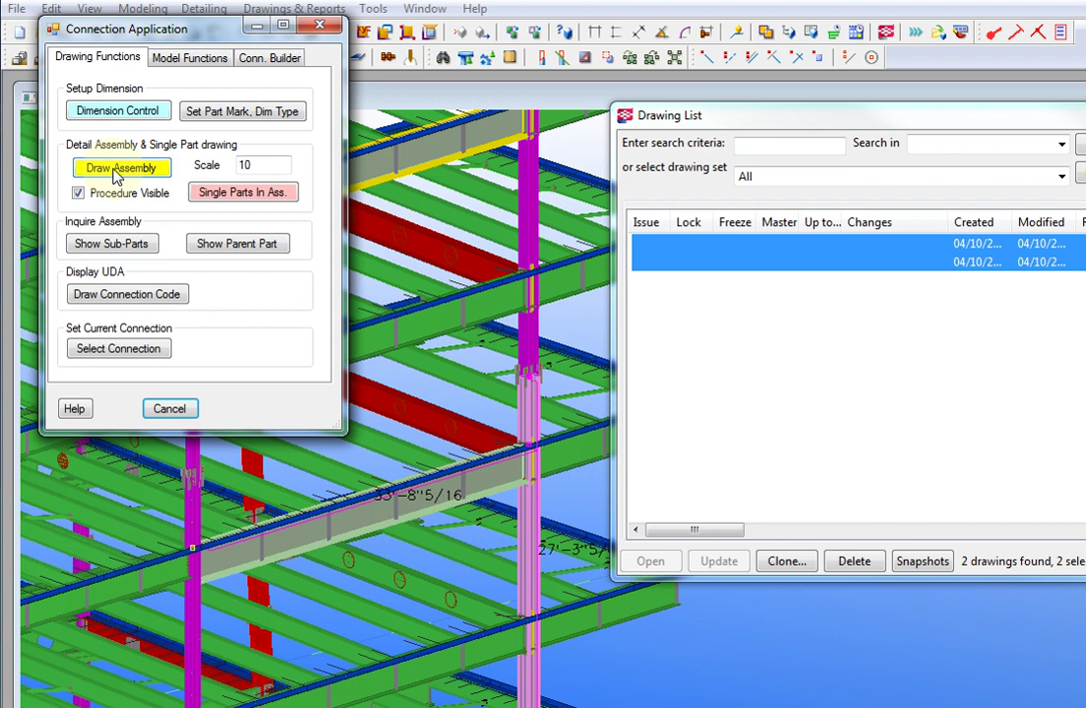
left_click(117, 177)
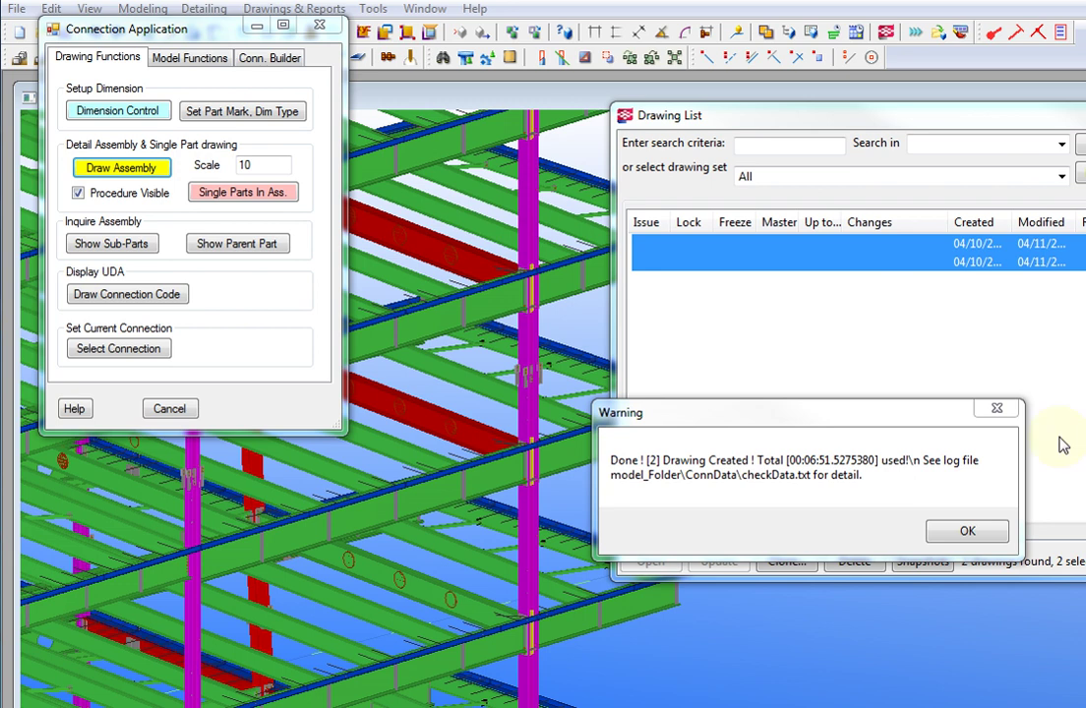
left_click_drag(926, 420, 841, 346)
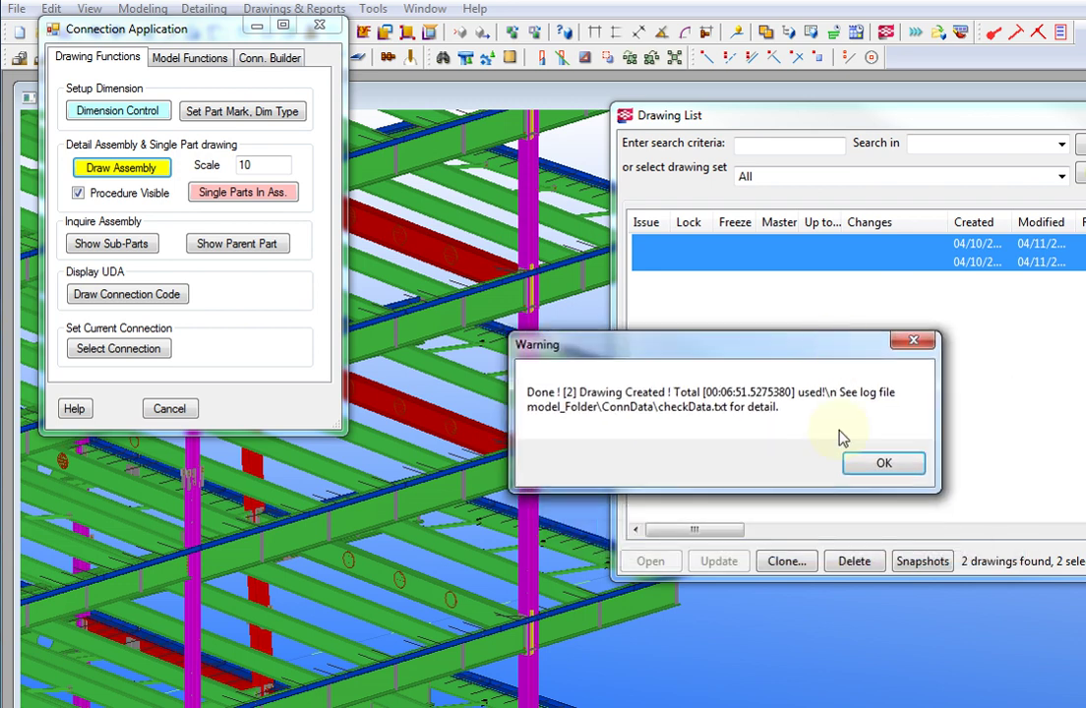
left_click(881, 466)
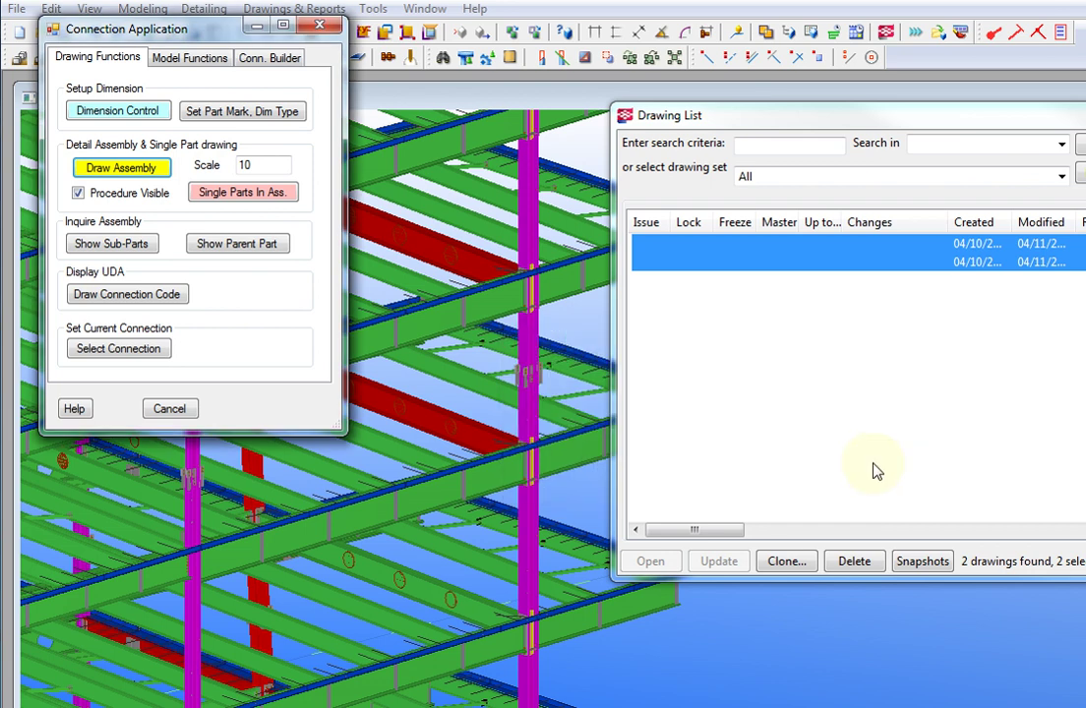
- Open the second assembly drawing in the drawing list
left_click(917, 264)
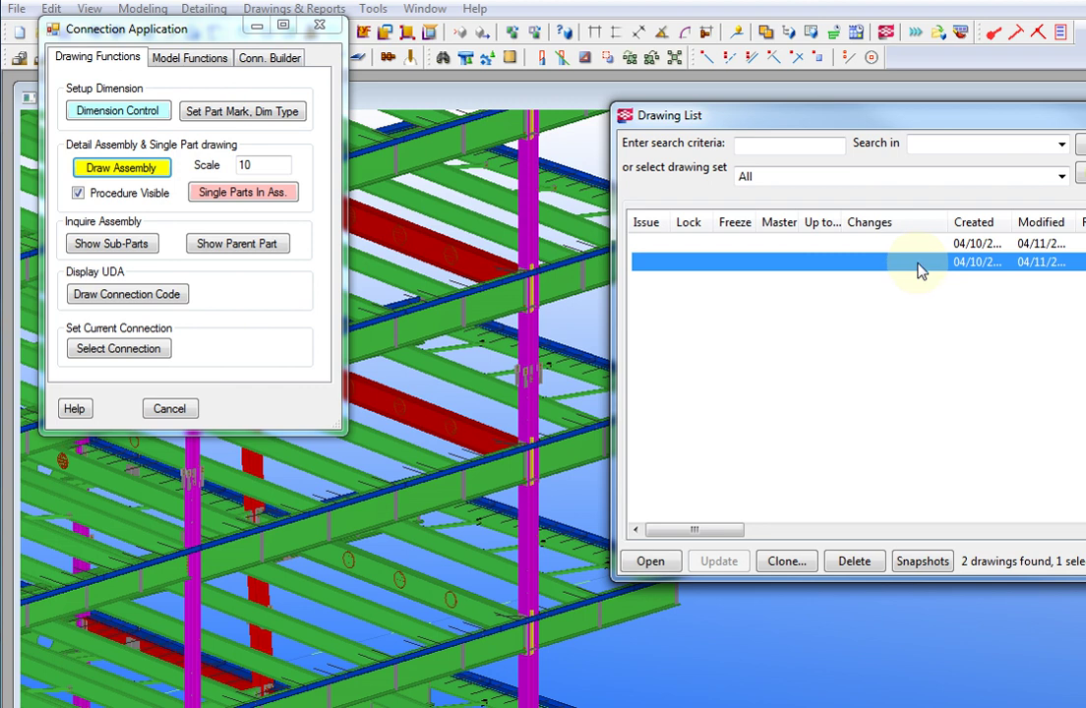
left_click(652, 563)
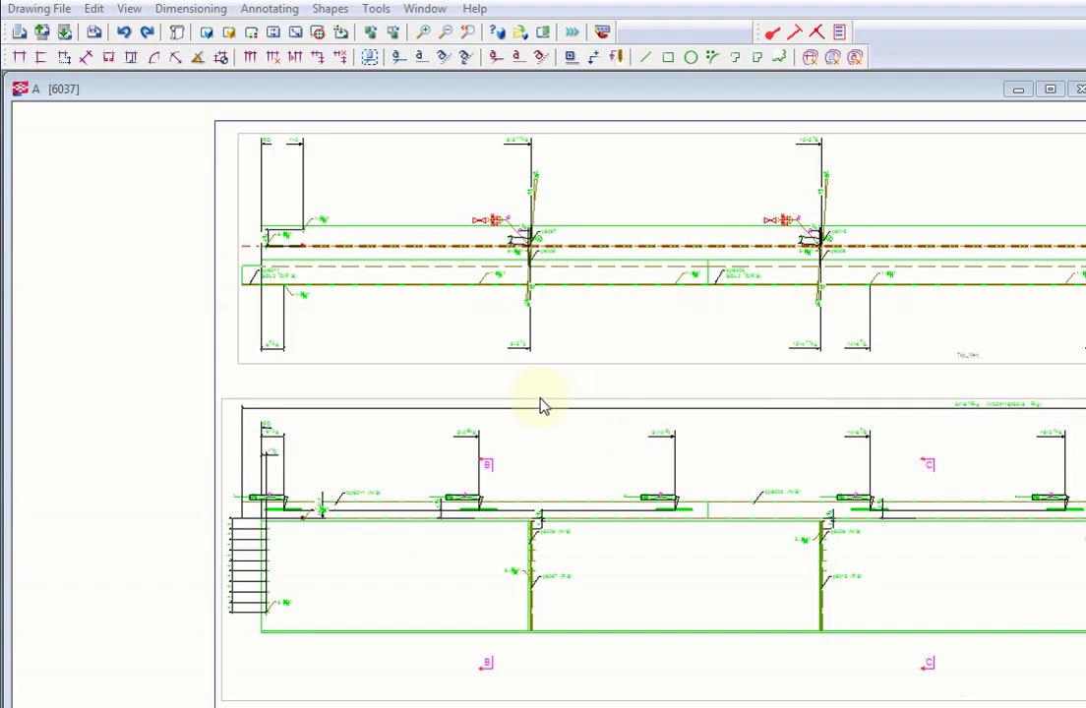
- Move the 3/8 dimension and the lower 12 by 7/8 slope symbol at plate p6009 below the beam in the top view
scroll(470, 400, "up", 4)
scroll(448, 366, "up", 2)
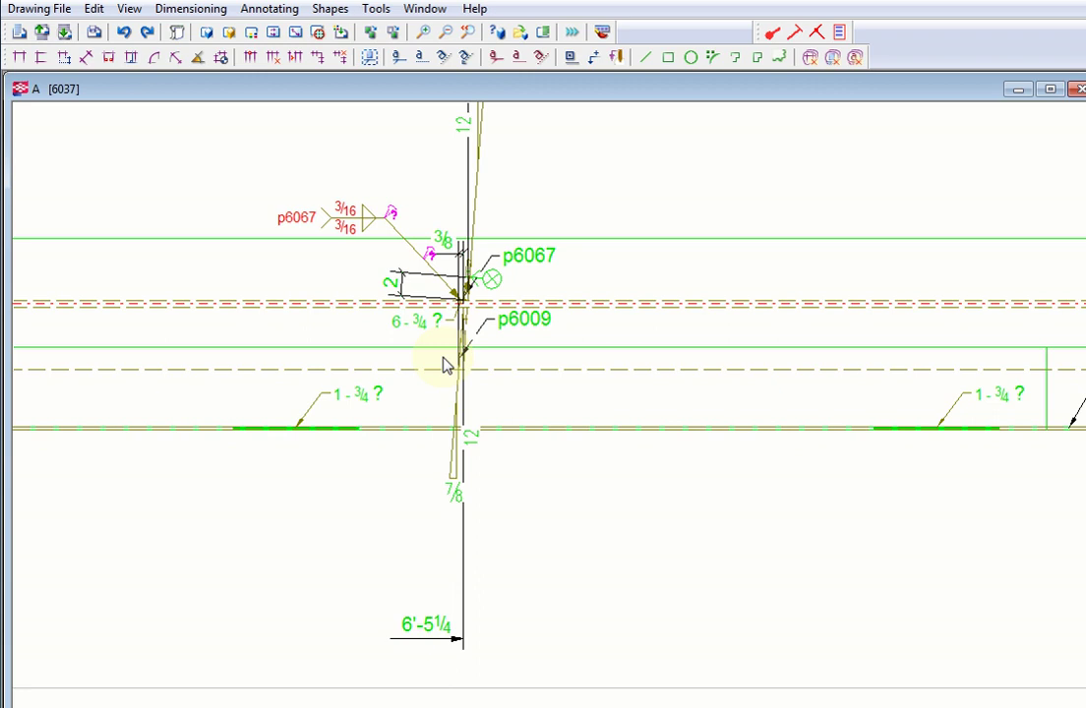
scroll(451, 356, "up", 2)
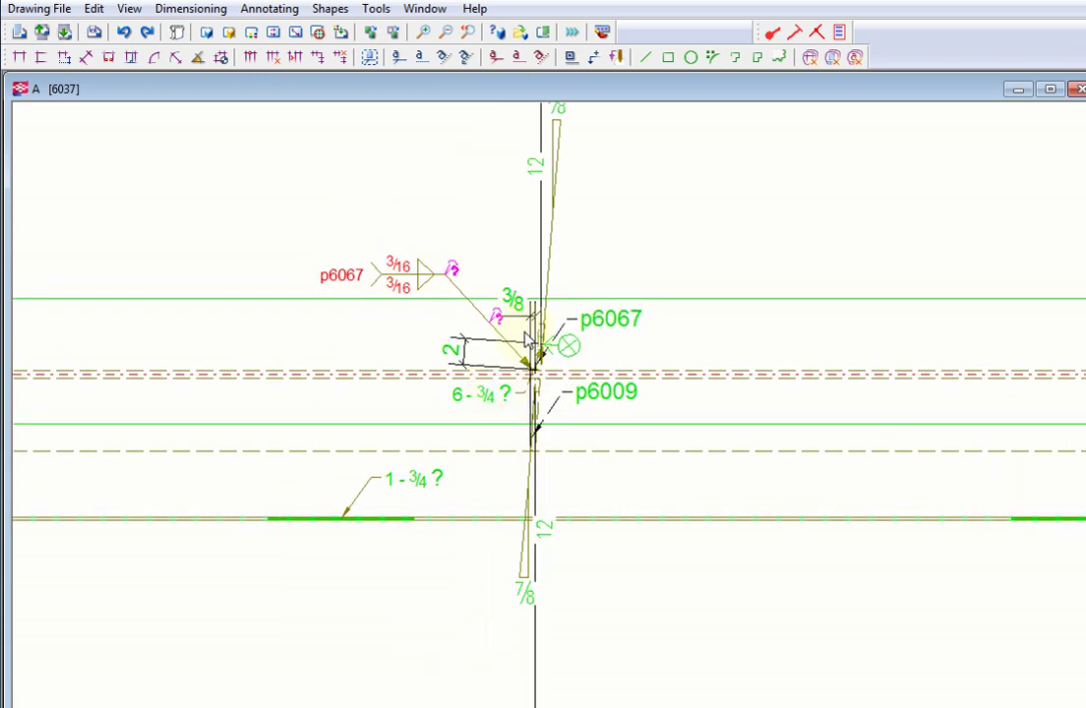
scroll(525, 328, "up", 2)
left_click_drag(539, 308, 505, 704)
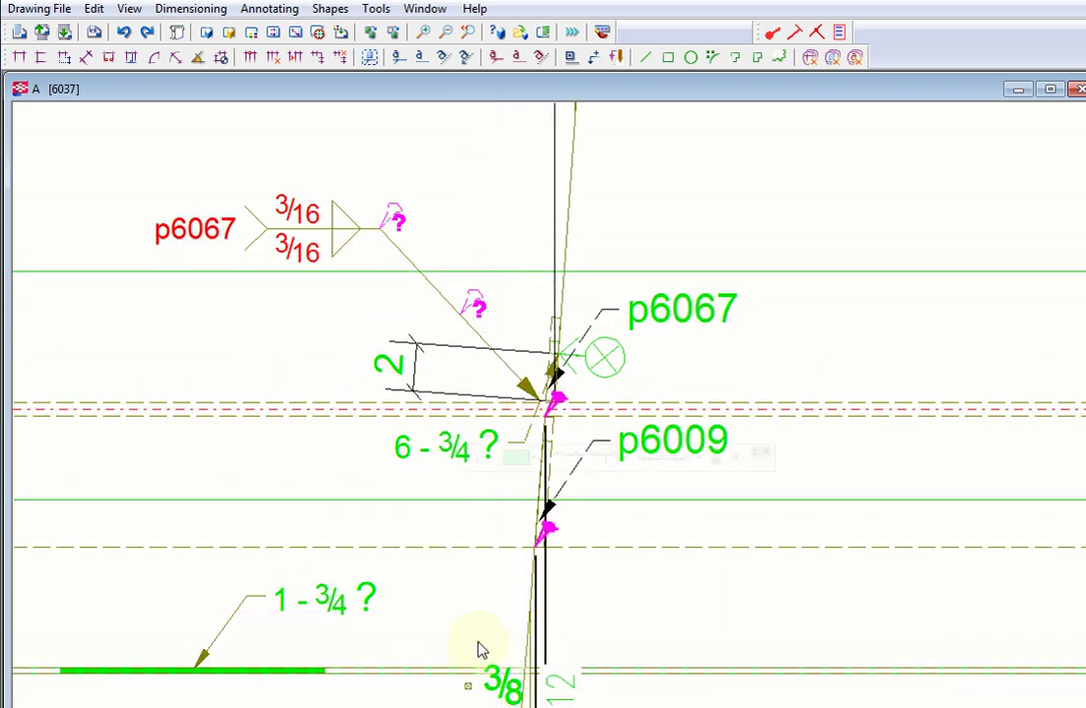
scroll(531, 667, "down", 2)
scroll(523, 674, "up", 4)
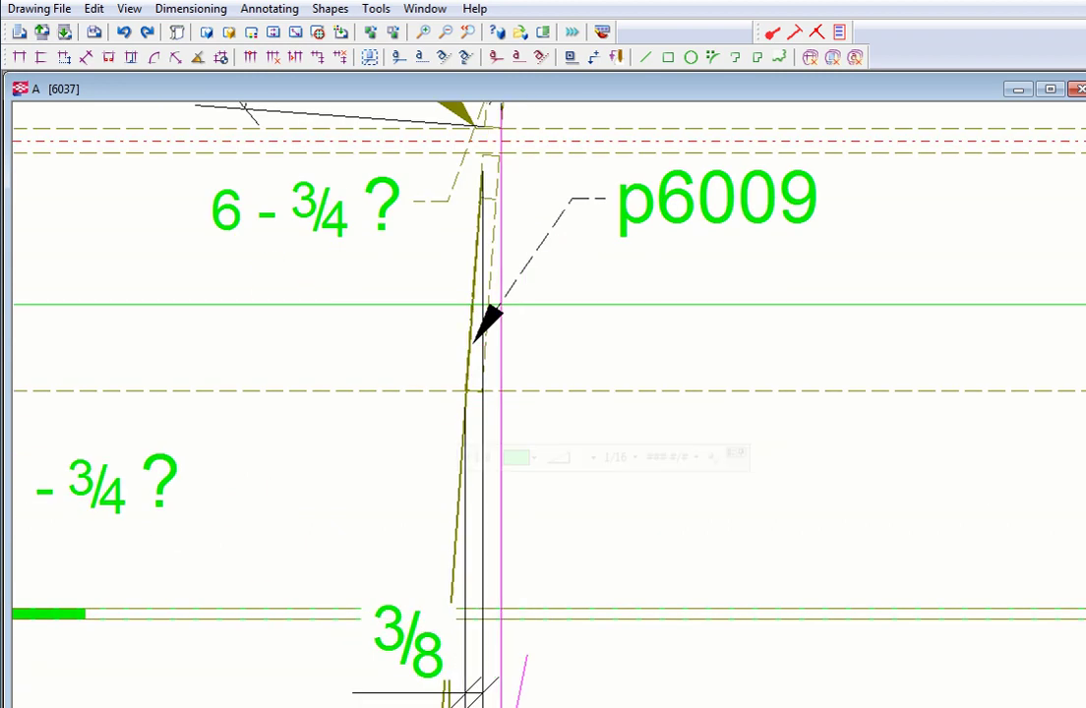
scroll(527, 448, "down", 3)
scroll(526, 447, "up", 3)
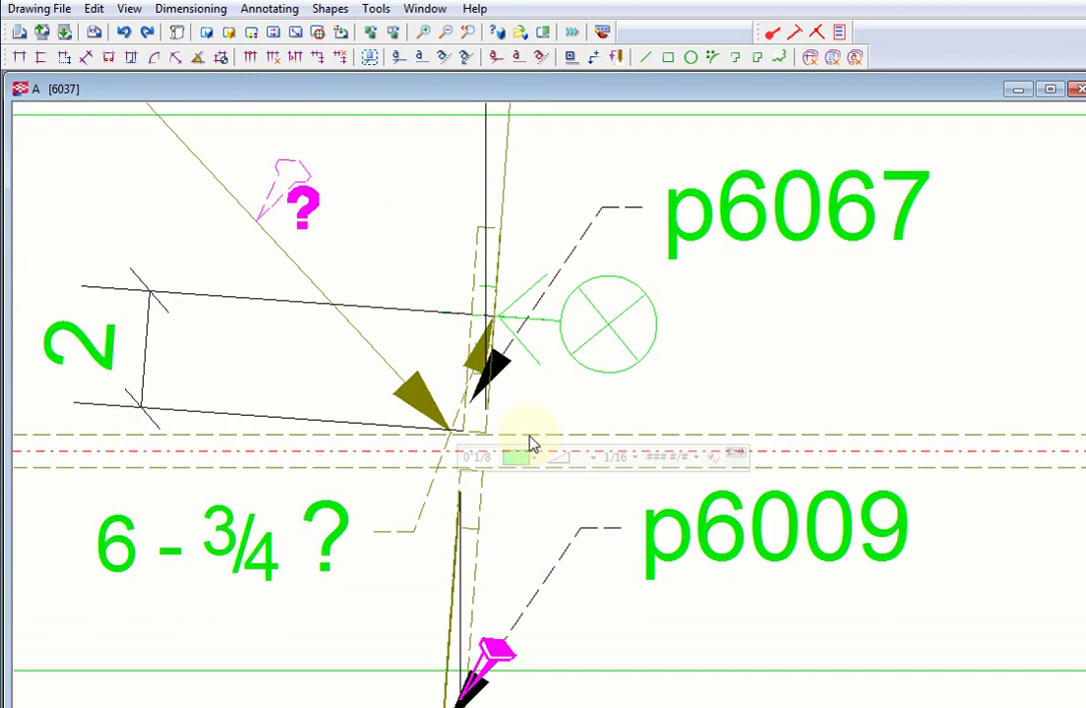
scroll(638, 508, "down", 2)
scroll(638, 507, "down", 3)
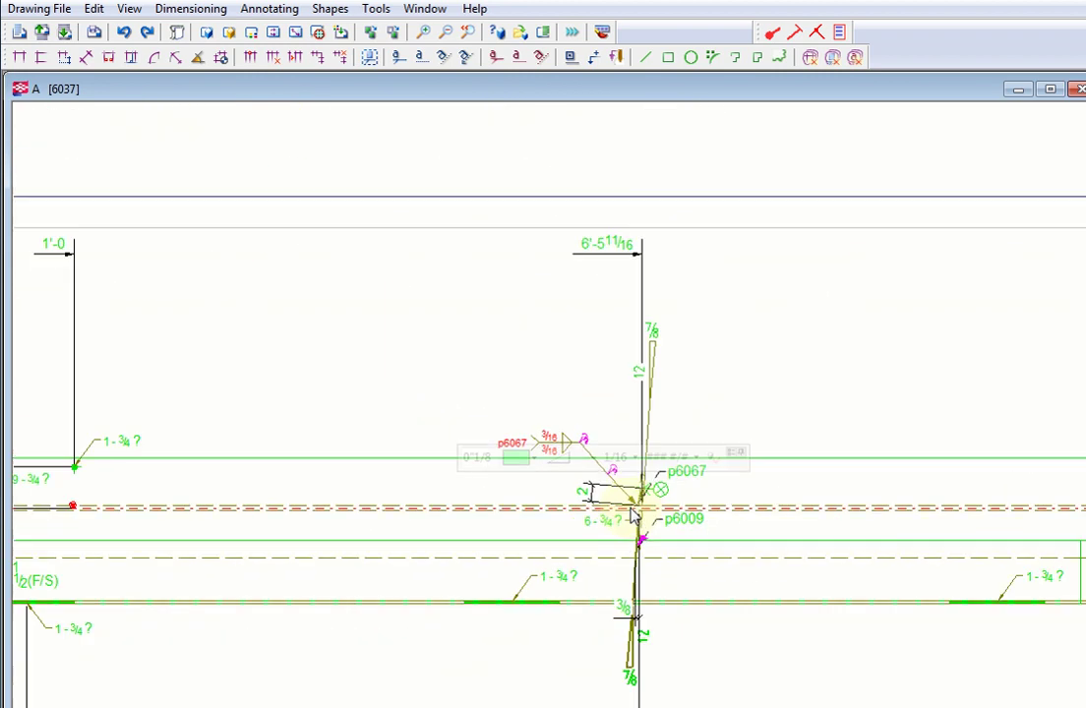
- Move the 9 - 3/4 hole note at the beam's left end in the top view to above the beam
scroll(342, 512, "up", 3)
scroll(256, 494, "up", 3)
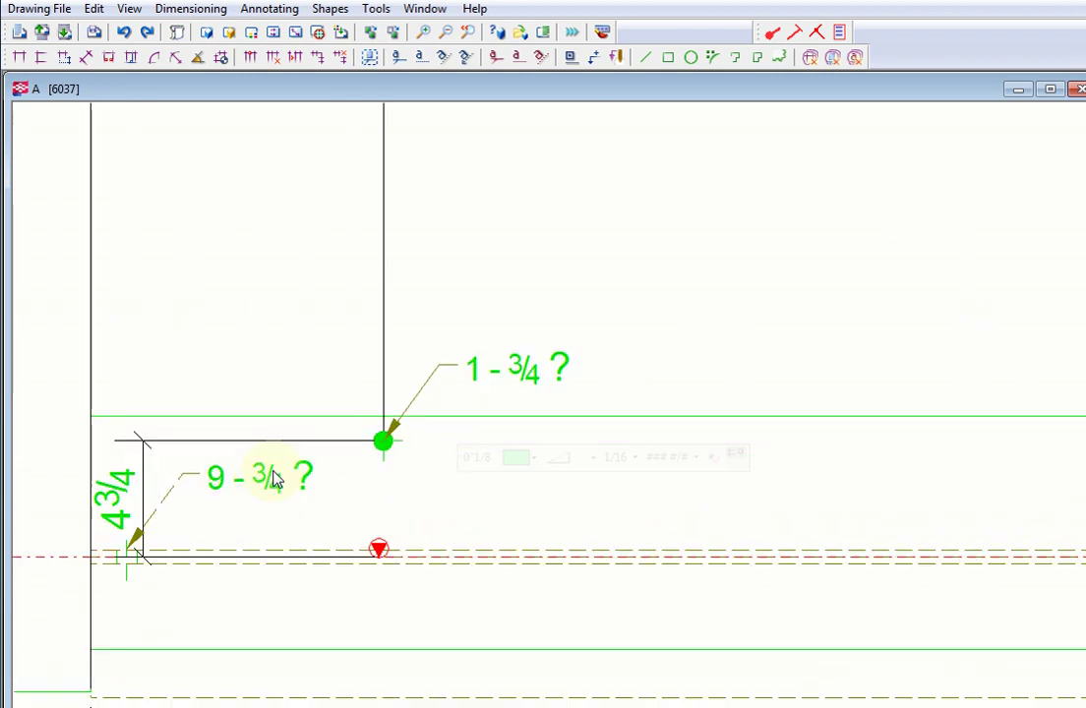
left_click_drag(462, 445, 199, 295)
- Move the bpl6011 GOL 2 1/2 (F/S) mark to below the beam's left end in the top view
middle_click_drag(512, 596, 554, 351)
scroll(482, 507, "up", 2)
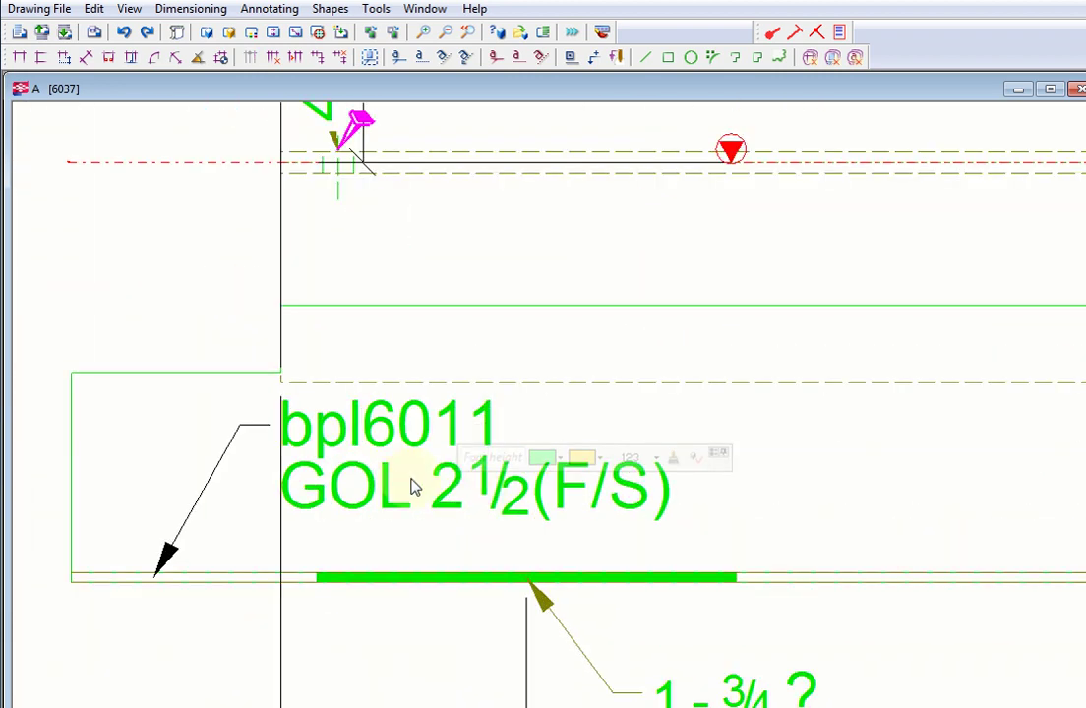
left_click_drag(413, 485, 643, 707)
middle_click_drag(705, 707, 518, 575)
left_click_drag(481, 611, 587, 698)
- Examine the marks and dimensions along the rest of the top view and the front view below it
scroll(612, 652, "down", 8)
mouse_move(665, 645)
middle_mouse_down()
mouse_move(579, 604)
mouse_move(504, 593)
middle_mouse_up()
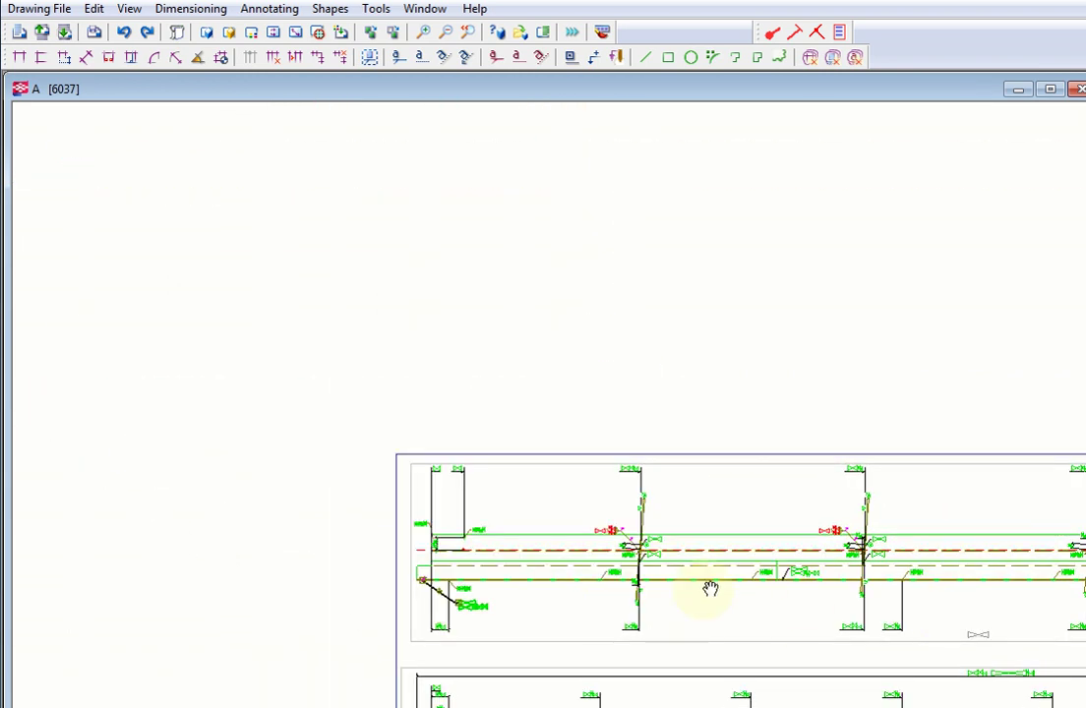
scroll(710, 587, "up", 3)
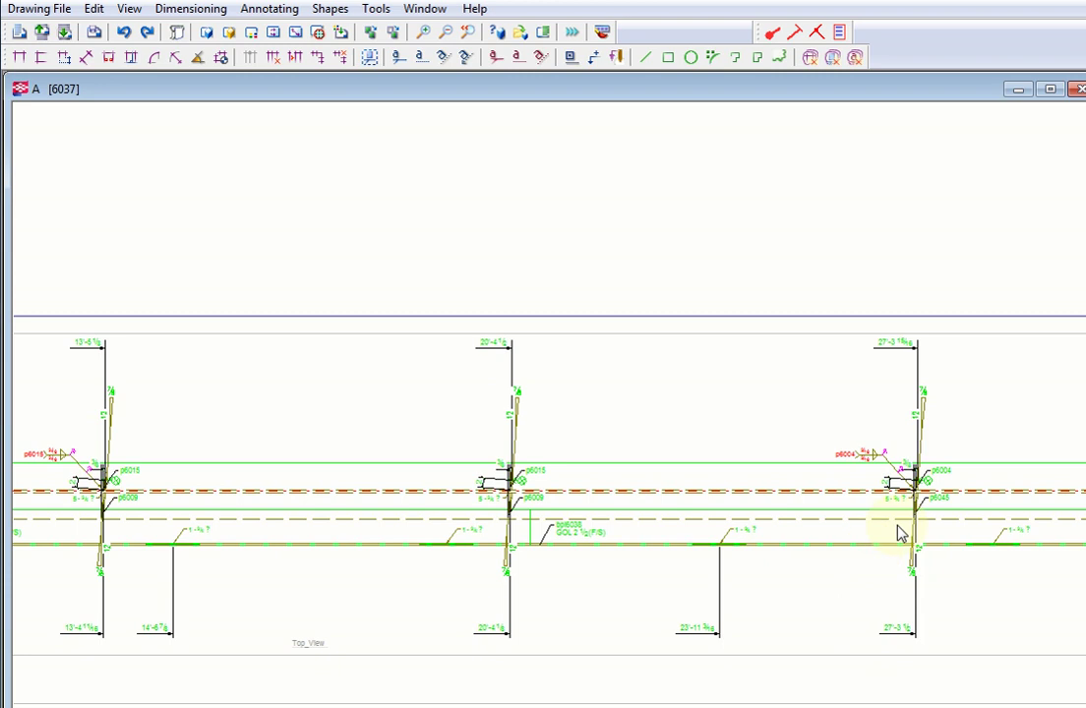
scroll(880, 514, "up", 5)
middle_click_drag(877, 510, 736, 336)
scroll(807, 438, "down", 6)
scroll(699, 669, "down", 2)
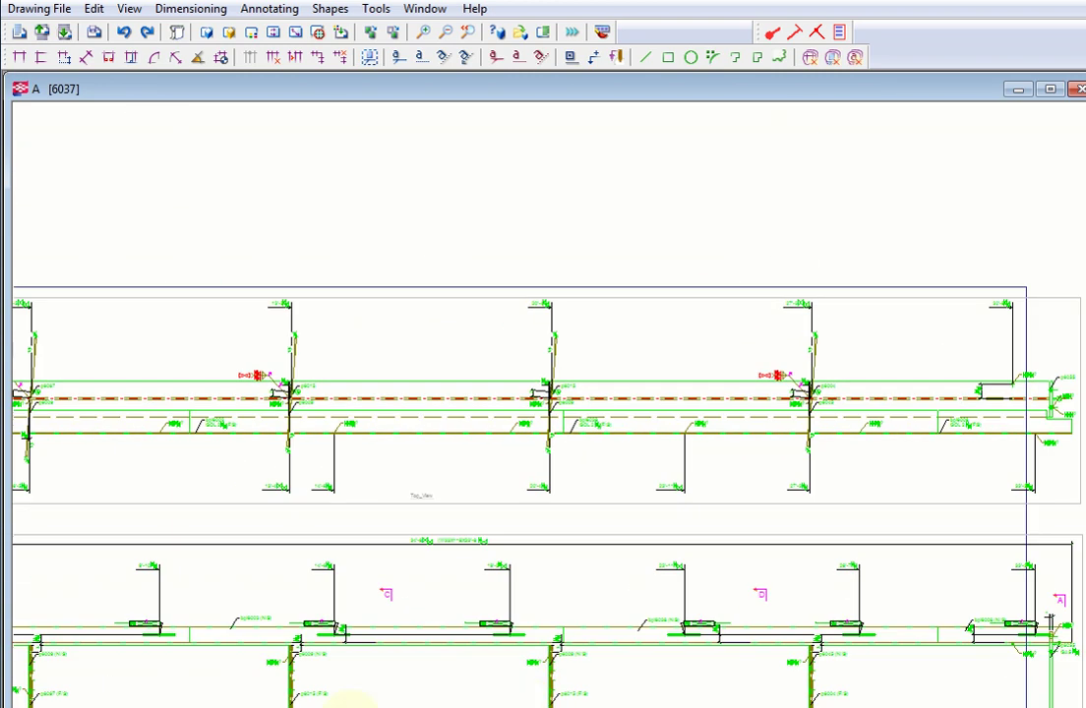
mouse_move(360, 663)
middle_mouse_down()
mouse_move(469, 645)
mouse_move(567, 552)
middle_mouse_up()
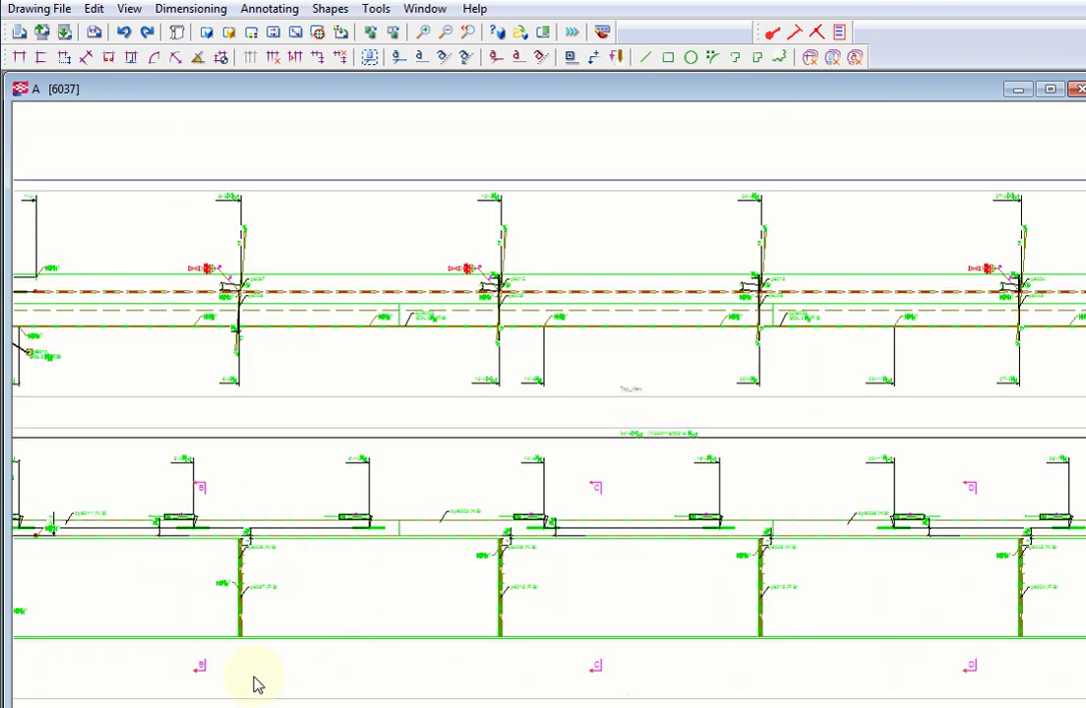
middle_click_drag(317, 651, 525, 524)
- Move the 3/16 weld symbol for bpl6011 upward in the first section view
scroll(315, 691, "up", 2)
scroll(233, 654, "up", 5)
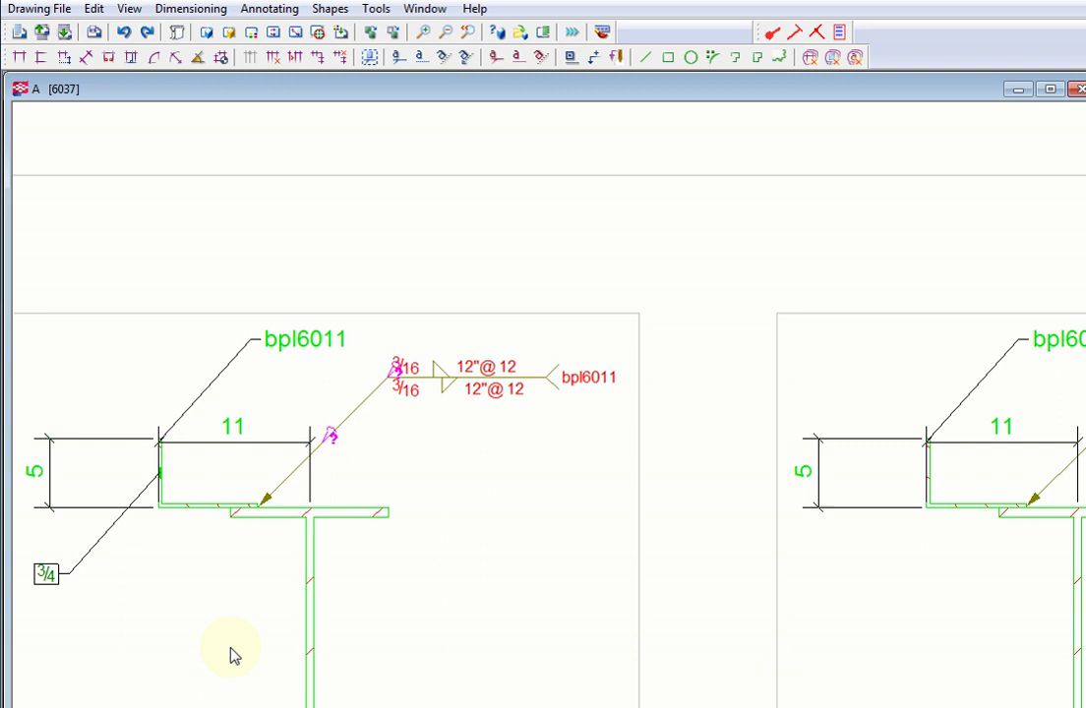
scroll(388, 507, "down", 3)
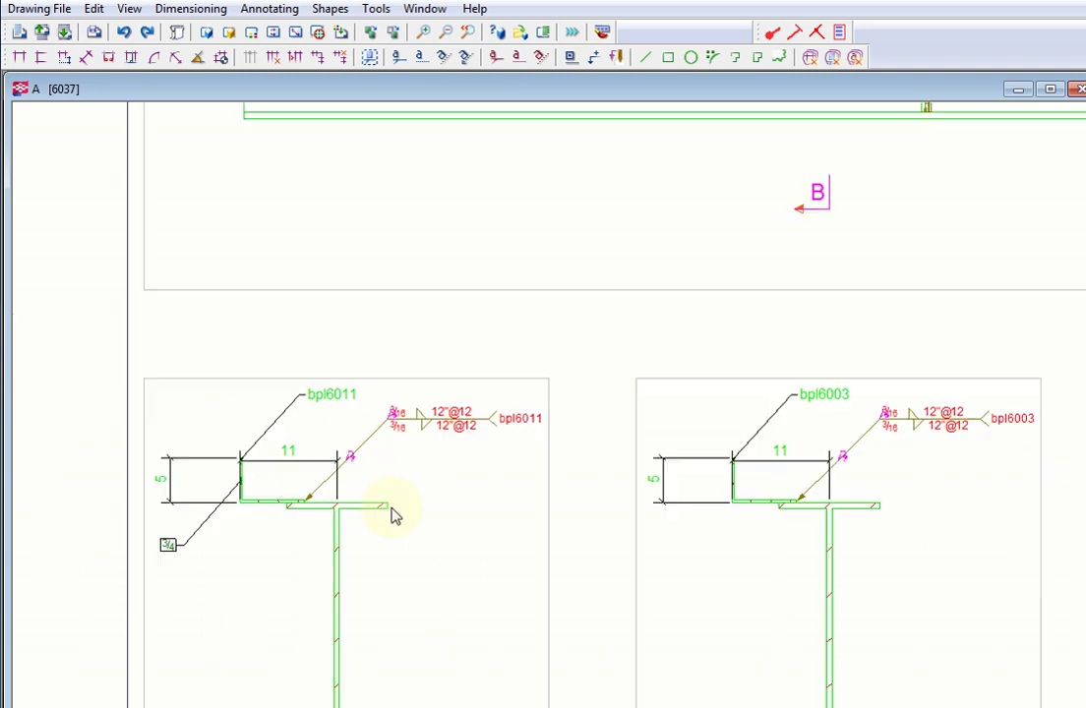
scroll(413, 488, "down", 1)
middle_click_drag(428, 499, 453, 542)
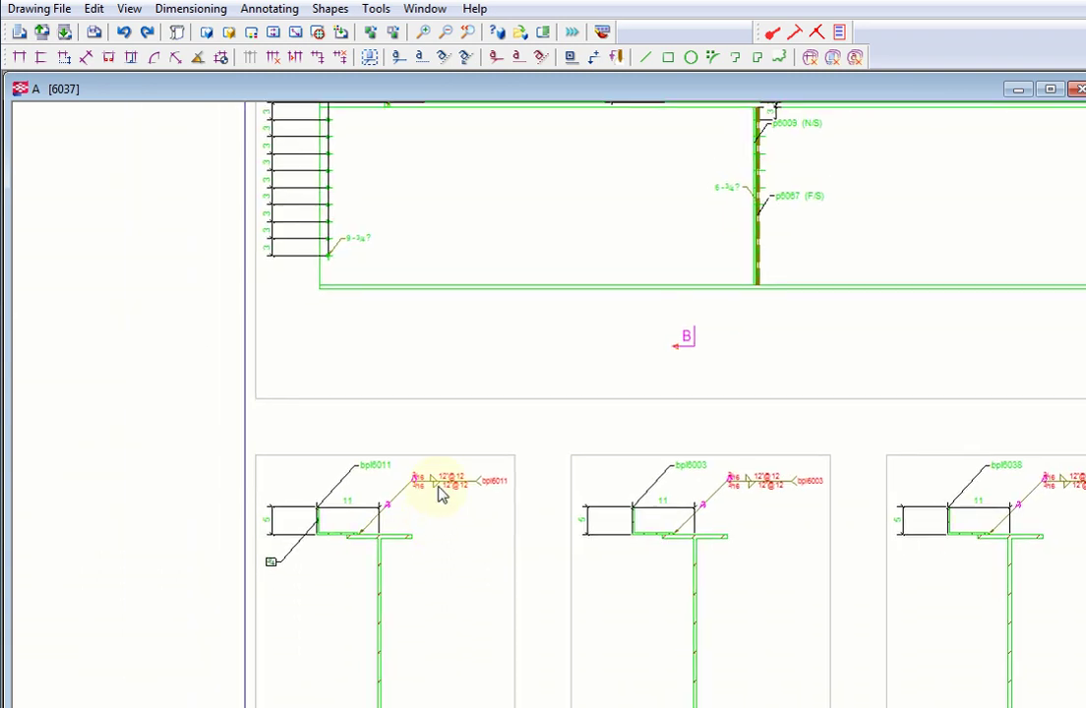
scroll(441, 490, "up", 10)
left_click(399, 454)
left_click_drag(400, 454, 444, 568)
left_click(408, 415)
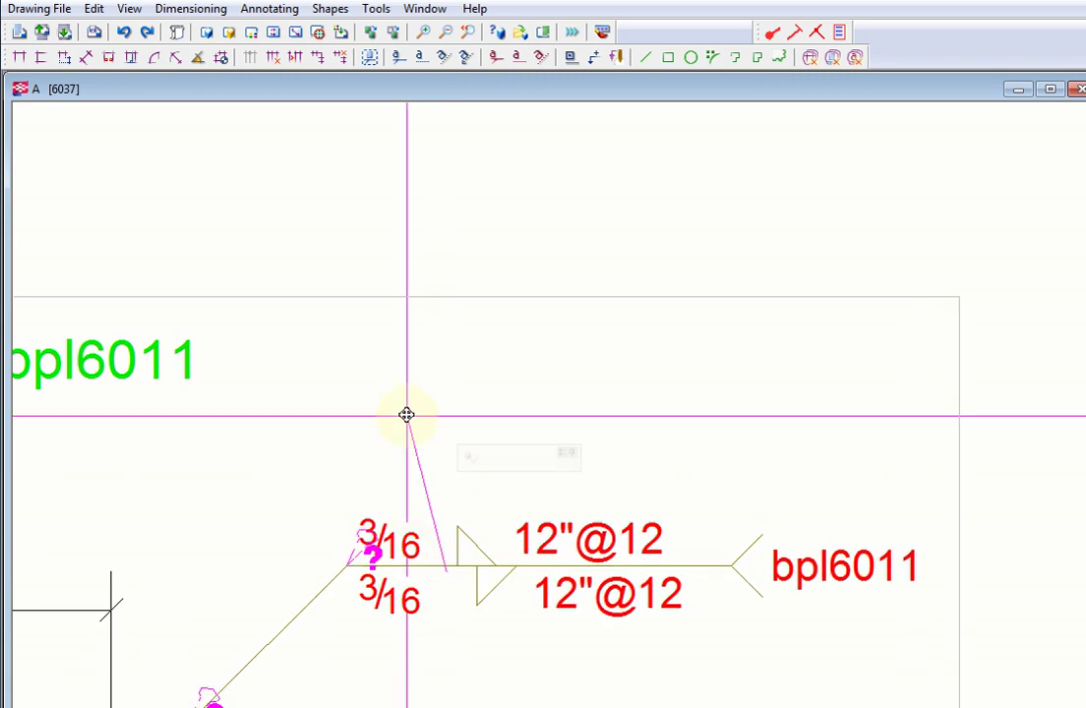
- Move the 9 - 3/4 hole note at the left end of the front view to below the beam
scroll(434, 543, "down", 8)
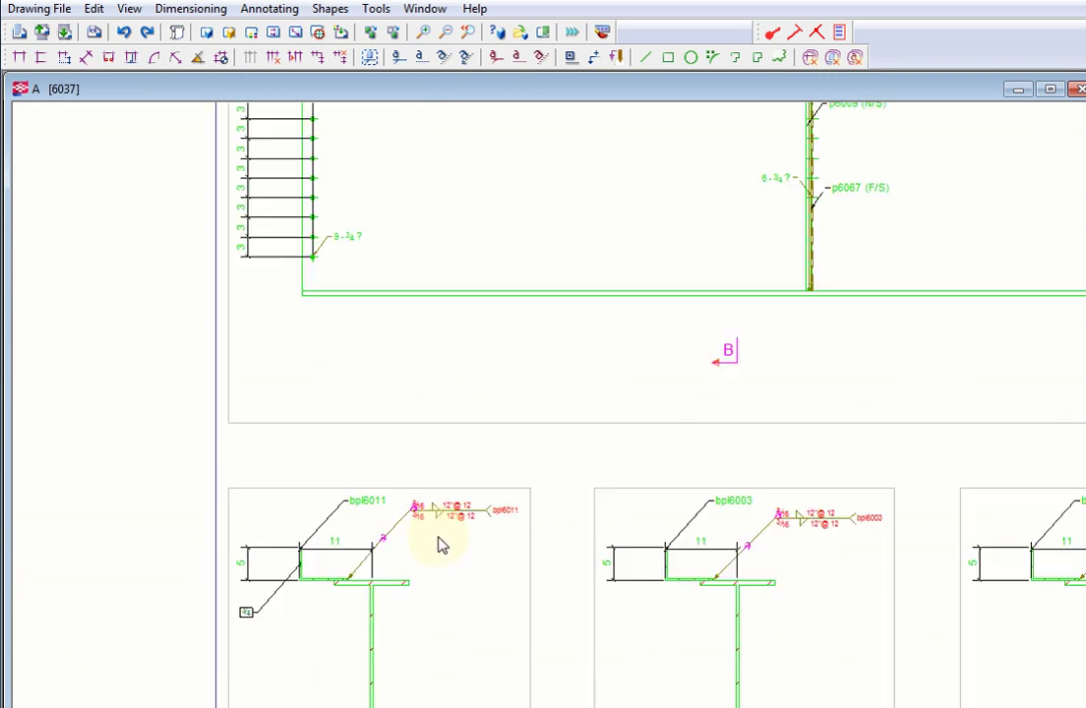
middle_click_drag(424, 294, 405, 356)
scroll(374, 440, "up", 6)
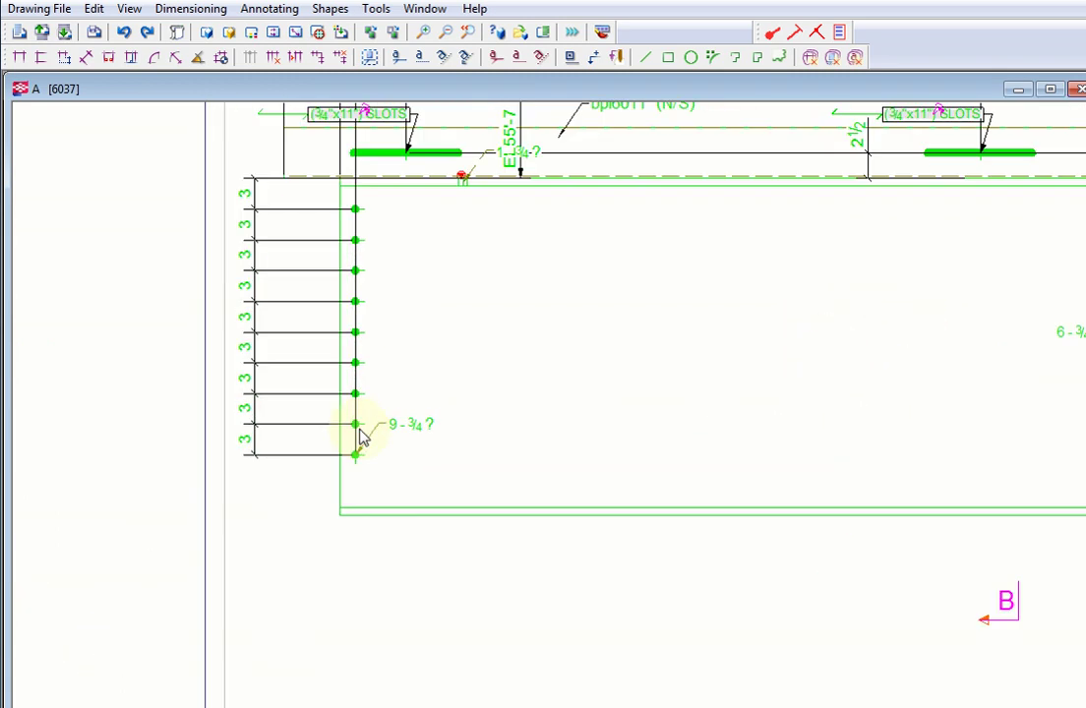
left_click_drag(501, 517, 598, 707)
- Move the first (3/4"x11") SLOTS note in the front view up and right, above the bpl6011 (N/S) mark
scroll(538, 544, "down", 1)
scroll(539, 546, "down", 4)
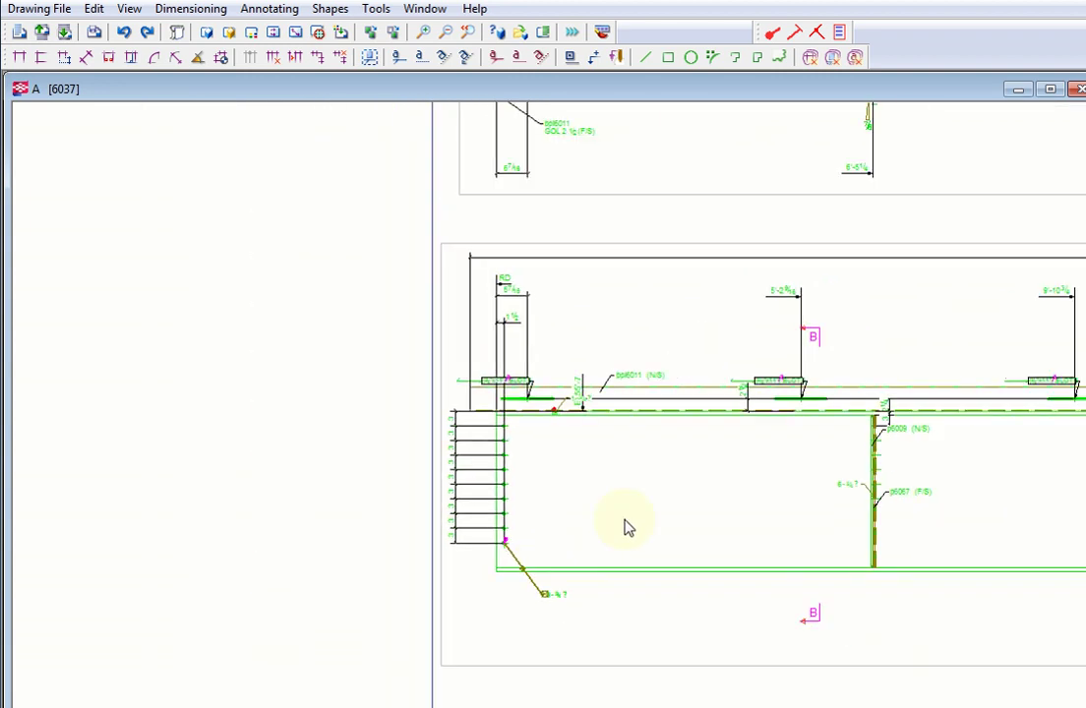
scroll(538, 558, "up", 1)
scroll(490, 475, "up", 4)
scroll(451, 432, "up", 1)
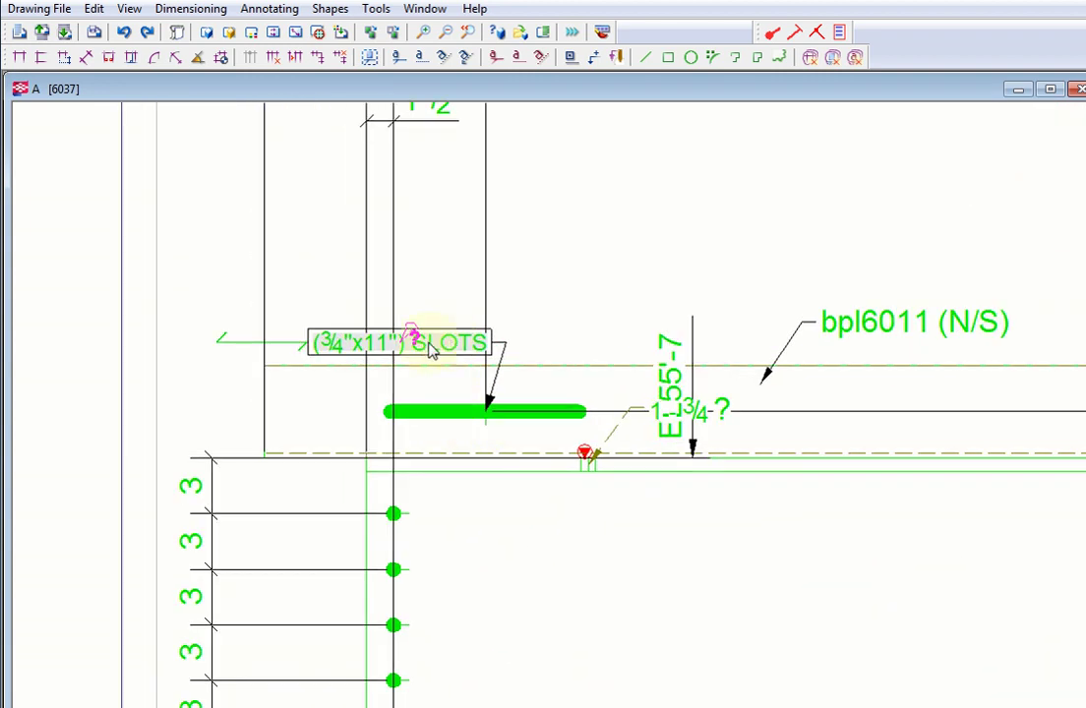
left_click(411, 334)
left_click(773, 230)
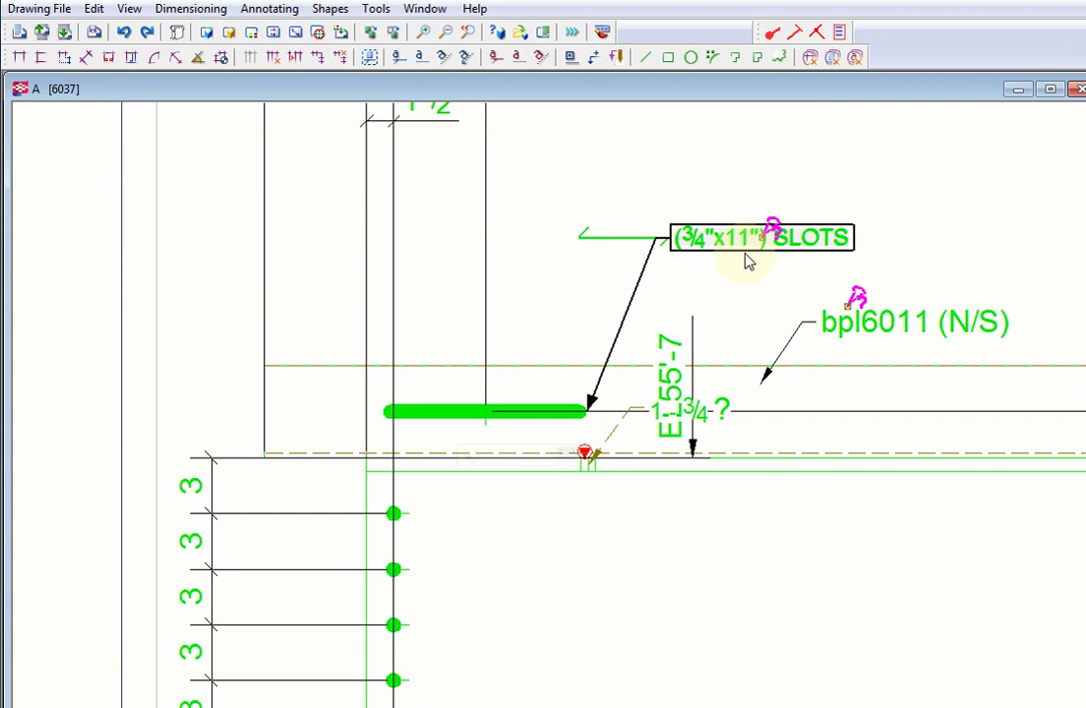
left_click(775, 244)
- Move the (3/4"x11") SLOTS note near section mark B up and left, clear of the 2 1/2 dimension
middle_click_drag(815, 293, 387, 350)
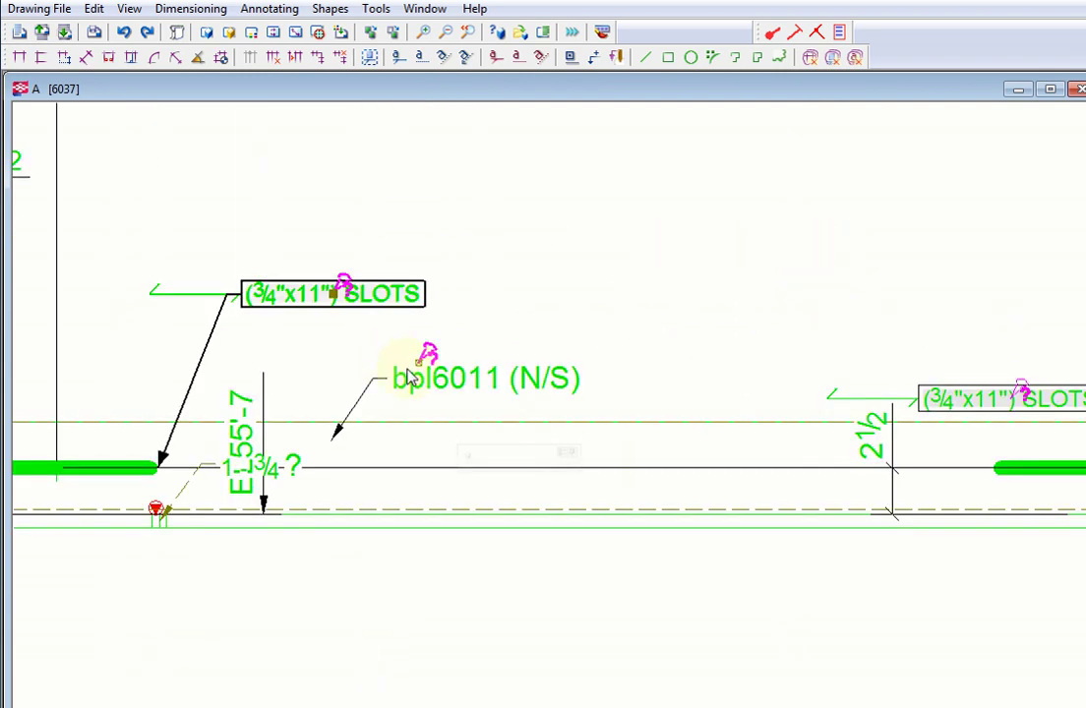
scroll(412, 377, "down", 2)
scroll(679, 395, "up", 2)
left_click(782, 382)
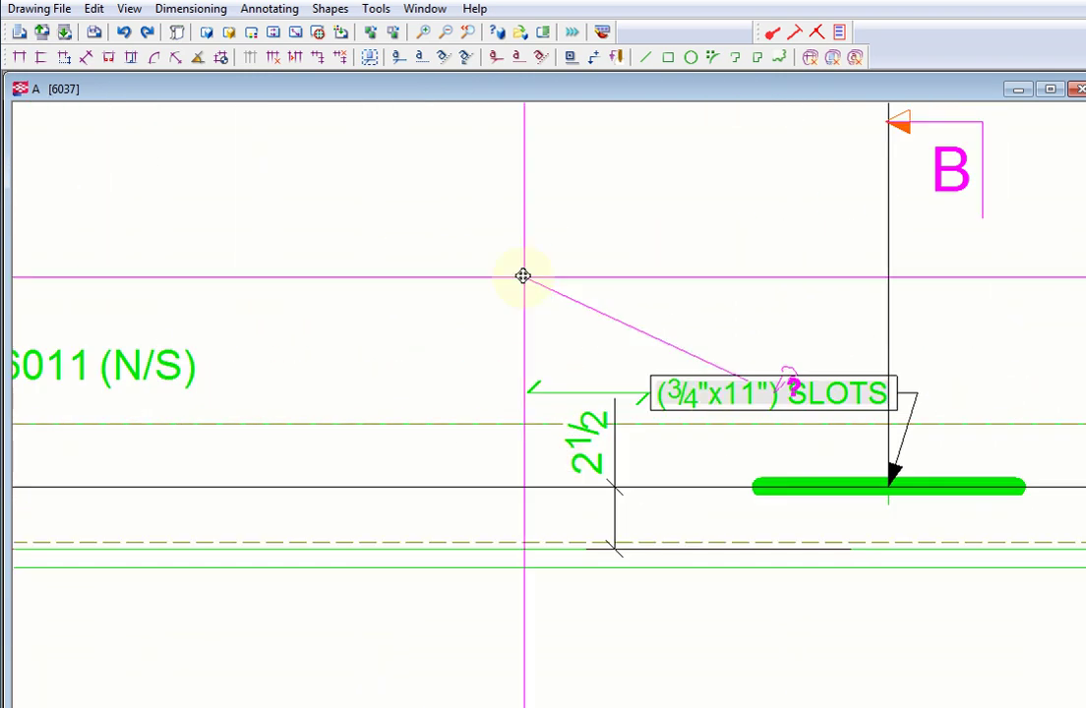
left_click(523, 277)
scroll(495, 369, "down", 2)
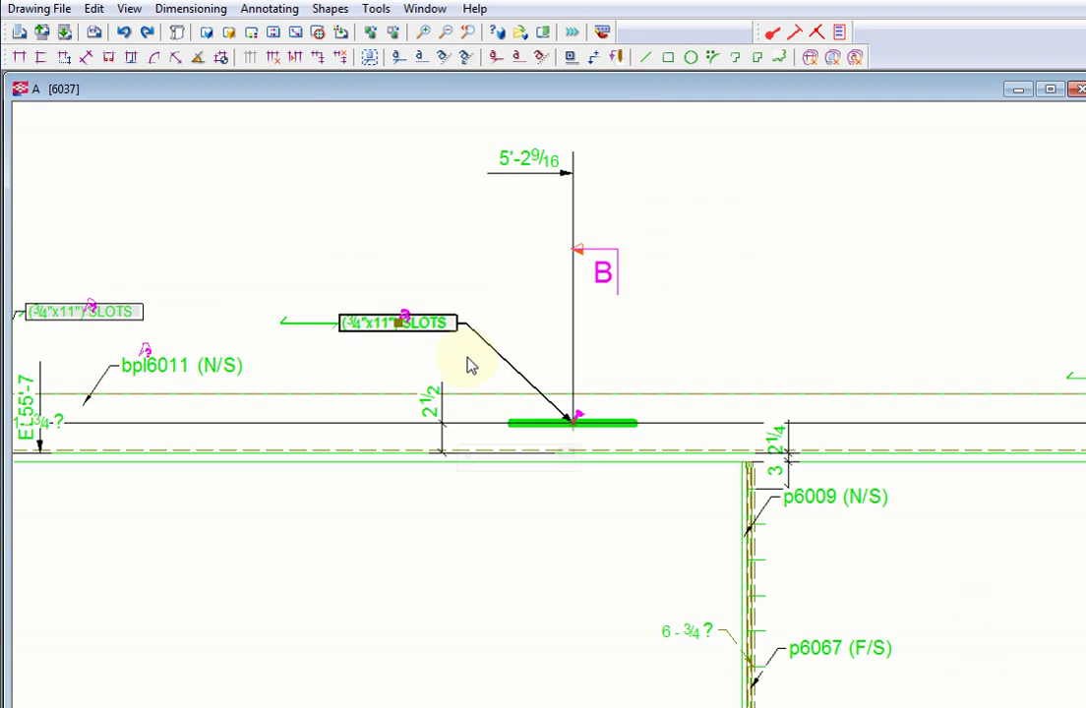
- Move the p6009 (N/S) mark in the front view down and right, clear of the nearby dimensions
scroll(470, 365, "down", 2)
scroll(657, 444, "up", 4)
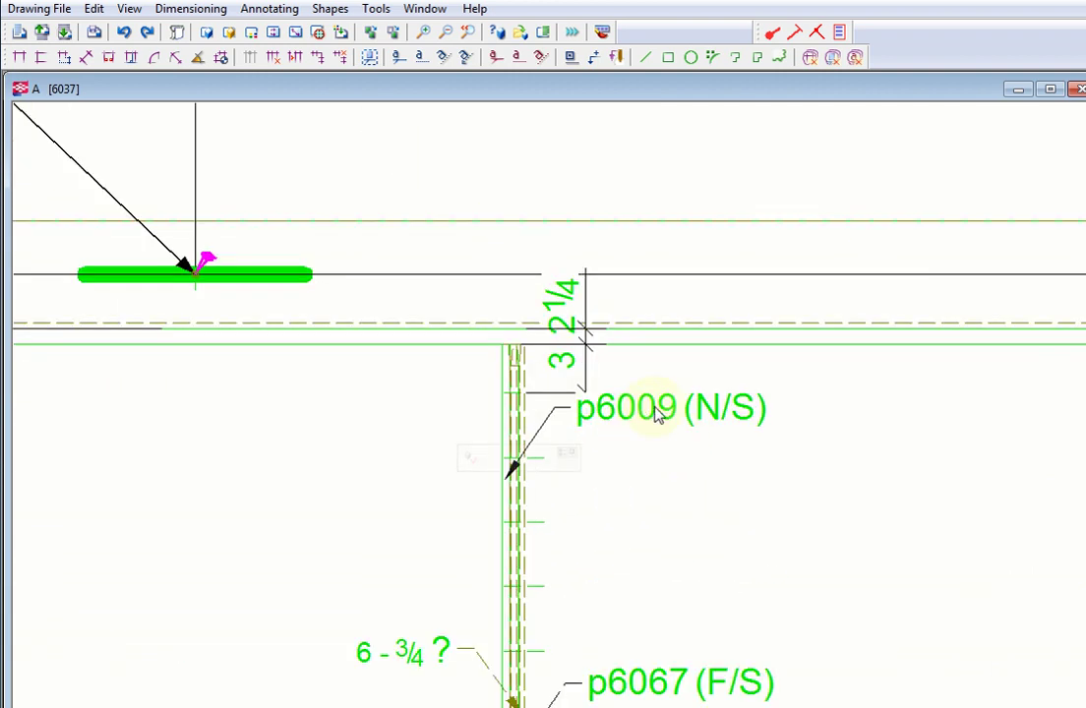
left_click_drag(625, 414, 672, 545)
- Shift the 2 1/4 and 3 dimensions above the p6009 (N/S) mark to the right, spacing the two dimension lines apart
left_click(584, 395)
left_click_drag(585, 396, 652, 402)
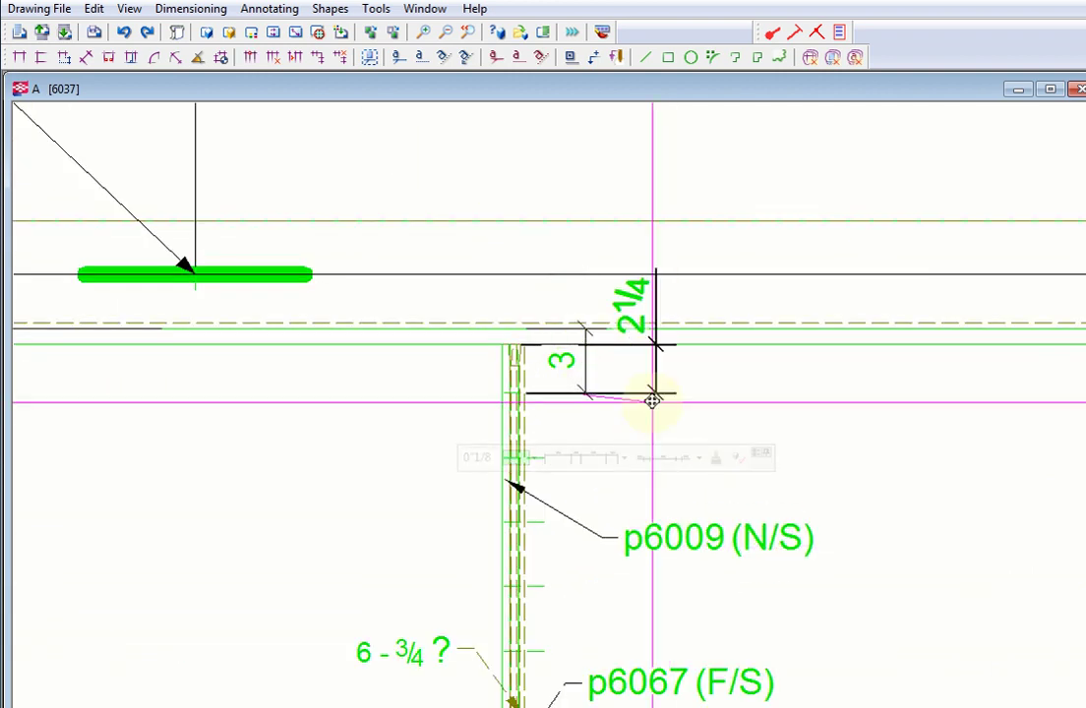
left_click(652, 400)
left_click(586, 380)
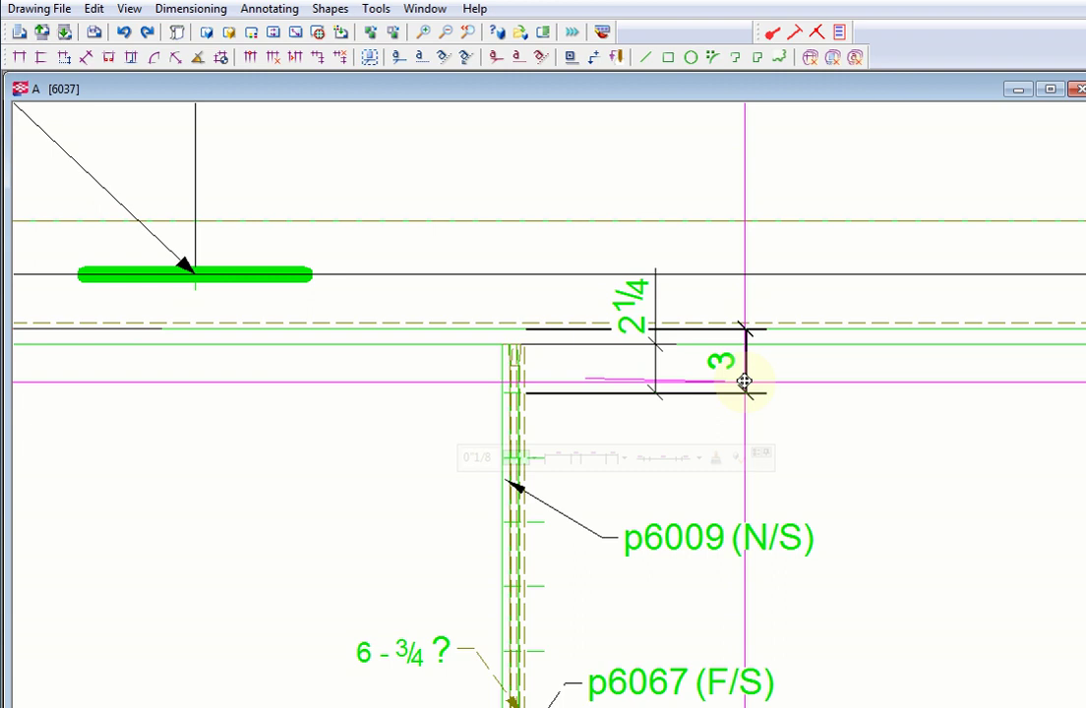
left_click(745, 382)
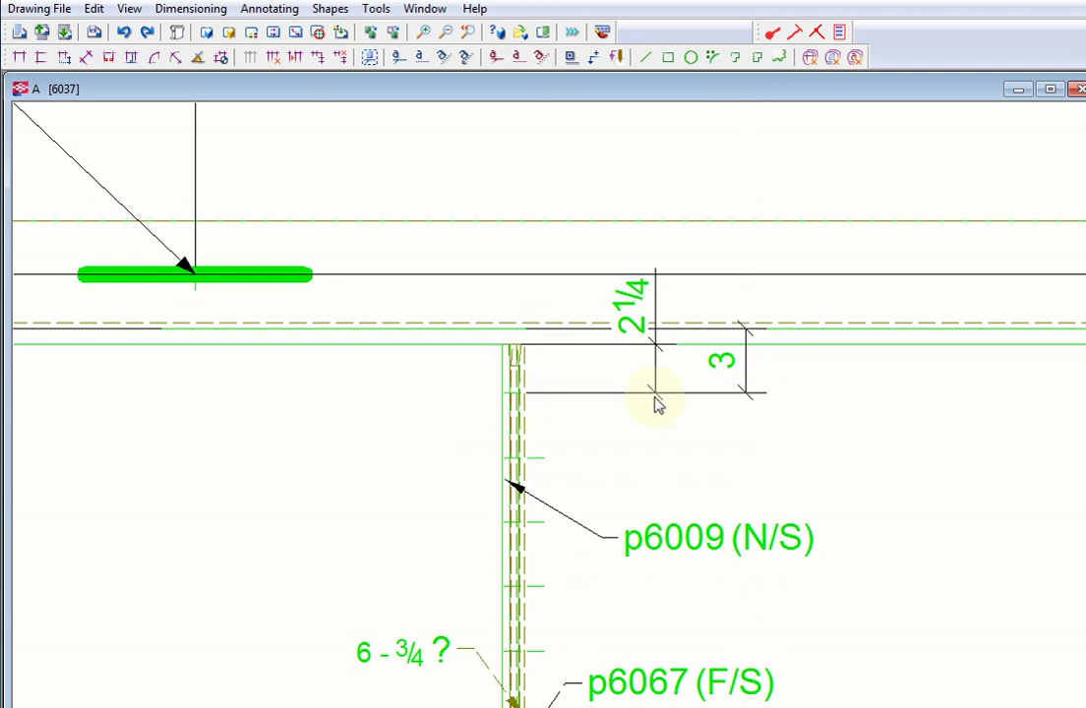
scroll(657, 403, "down", 5)
scroll(657, 404, "up", 2)
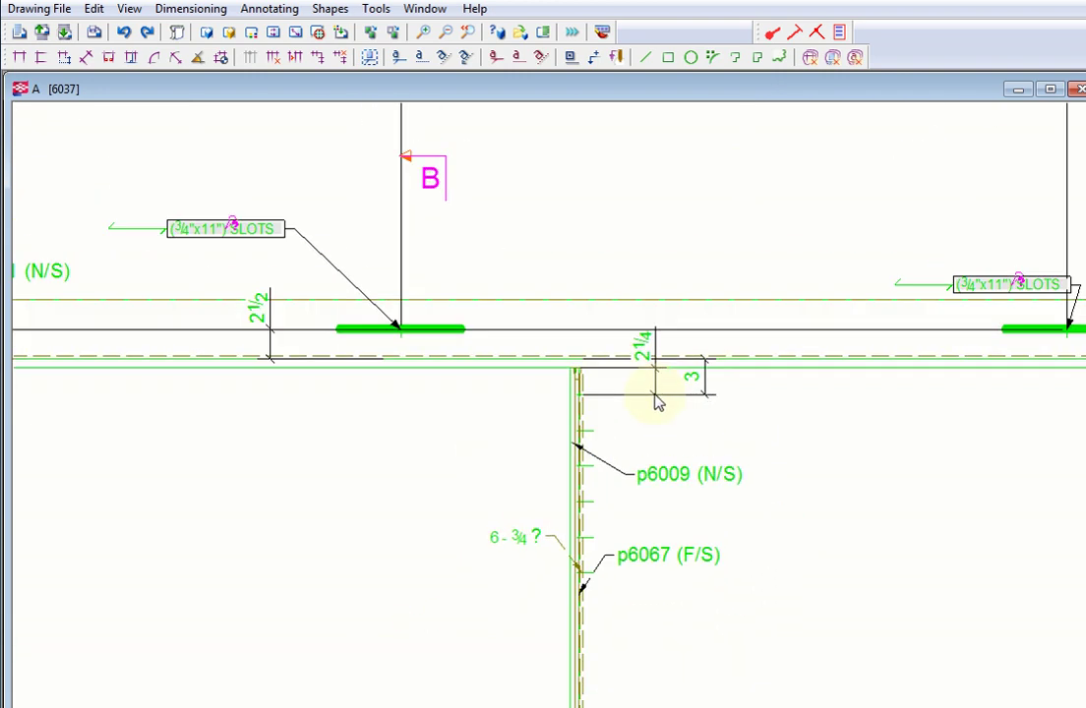
scroll(657, 402, "up", 2)
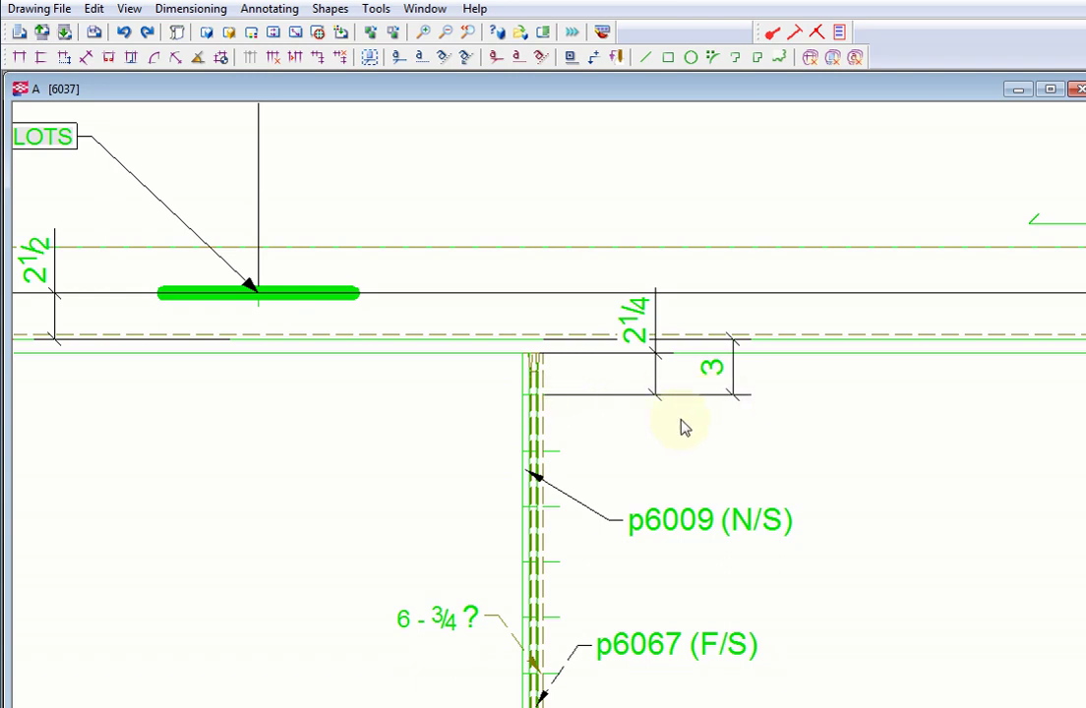
- Move the (3/4"x11") SLOTS note at the 9'-10 3/4 dimension up and left, clear of the dimension line, with its leader at the slot's left end
scroll(683, 423, "down", 3)
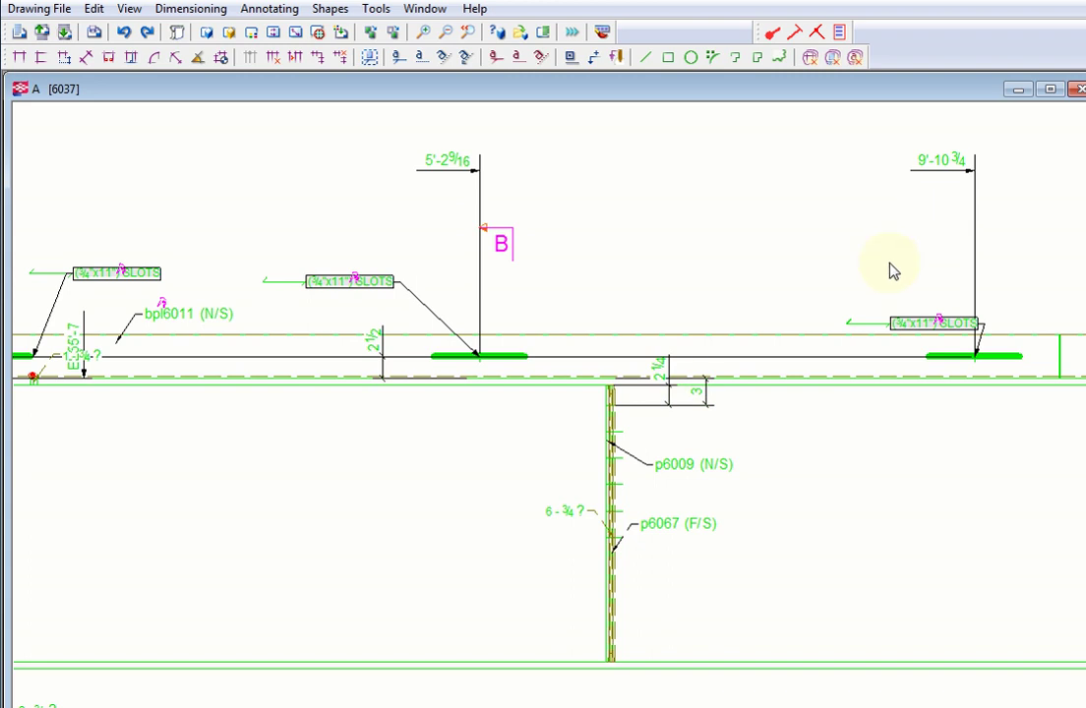
scroll(824, 291, "up", 4)
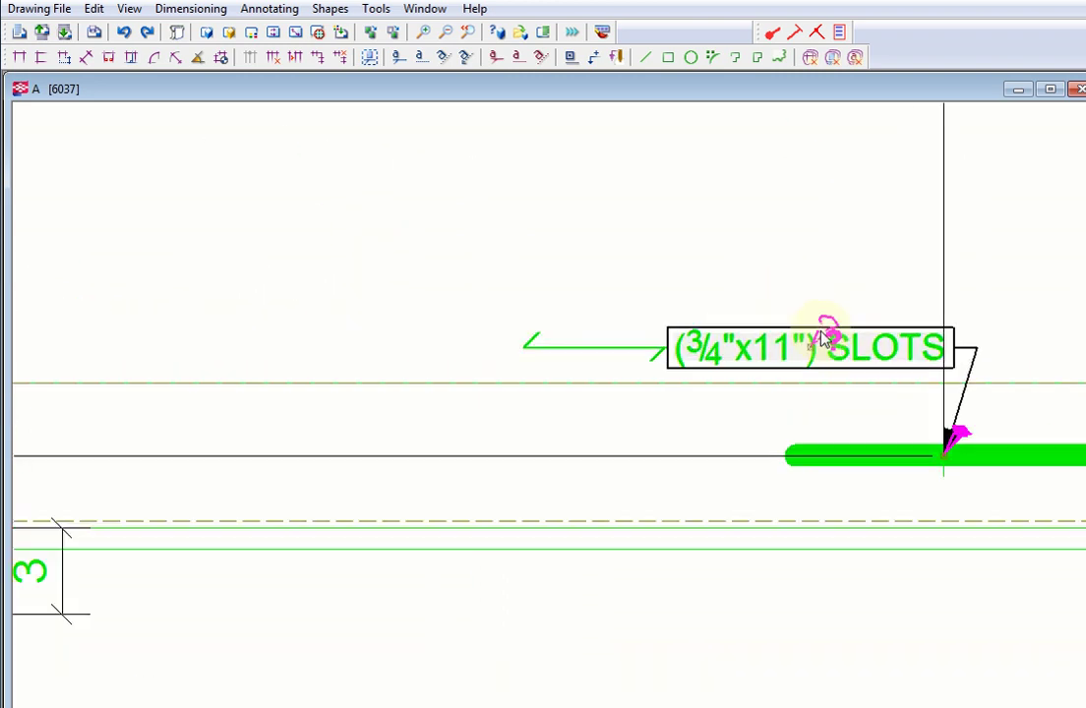
left_click_drag(824, 330, 633, 254)
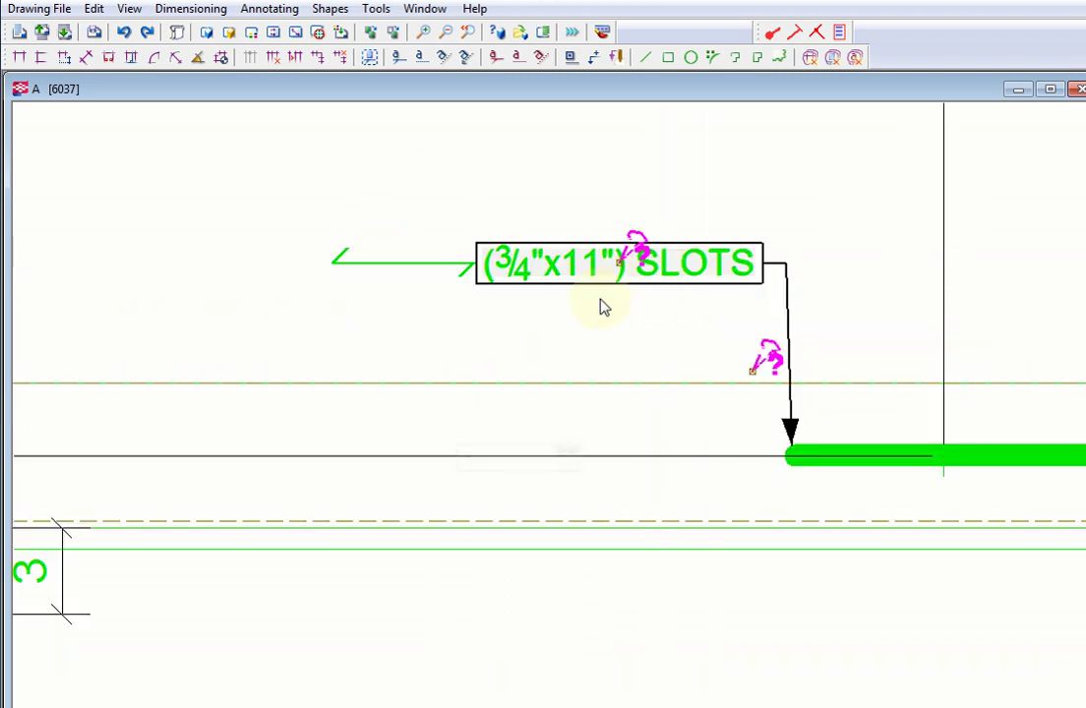
middle_click_drag(637, 318, 599, 322)
scroll(599, 321, "up", 2)
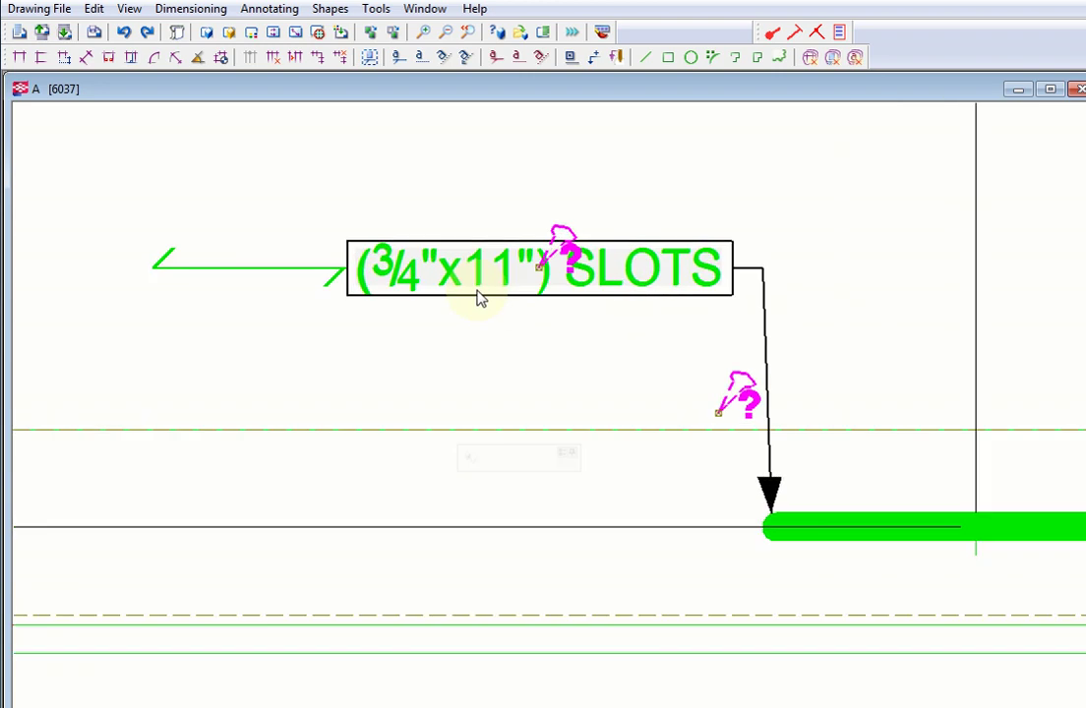
scroll(612, 401, "down", 2)
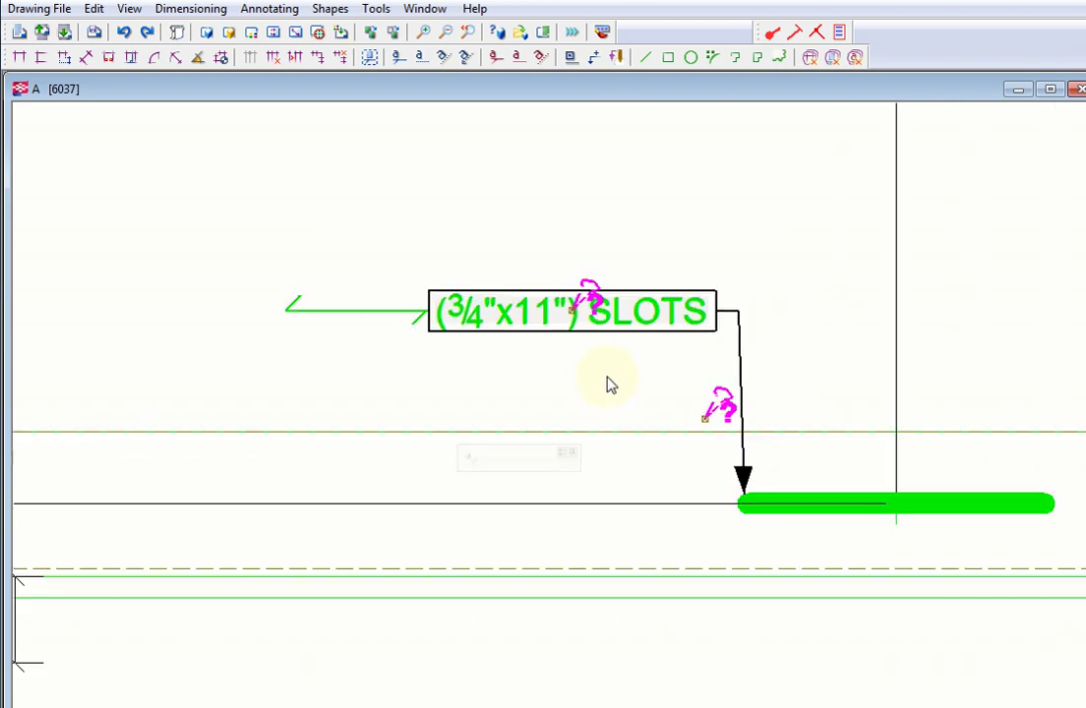
scroll(601, 373, "down", 2)
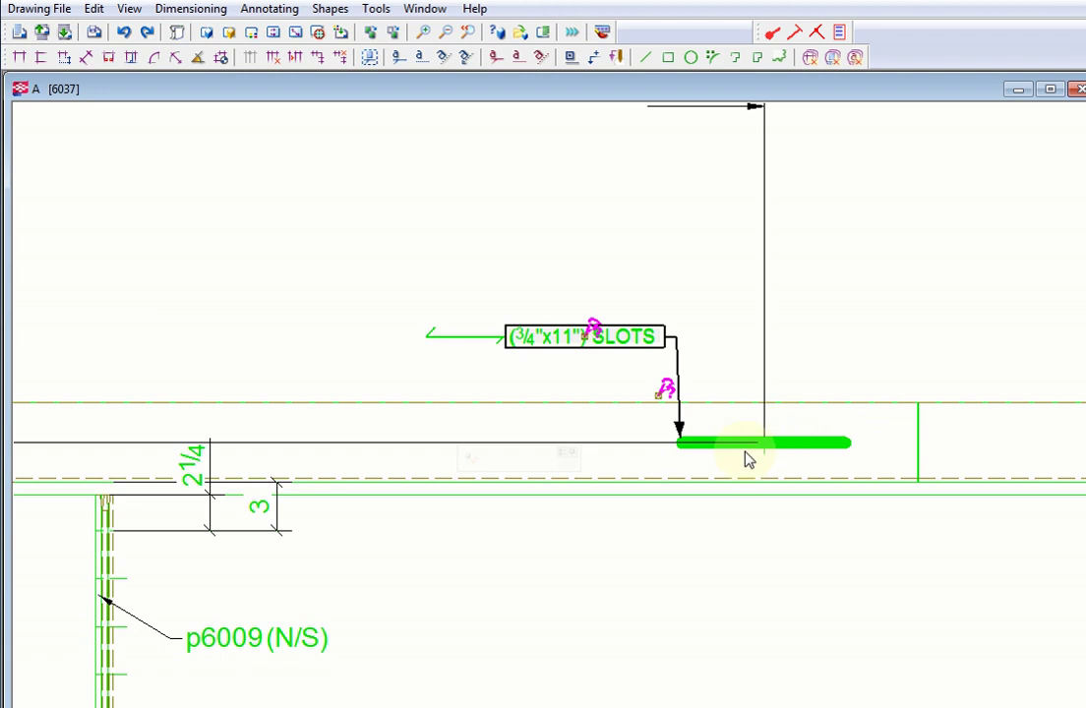
scroll(748, 454, "down", 3)
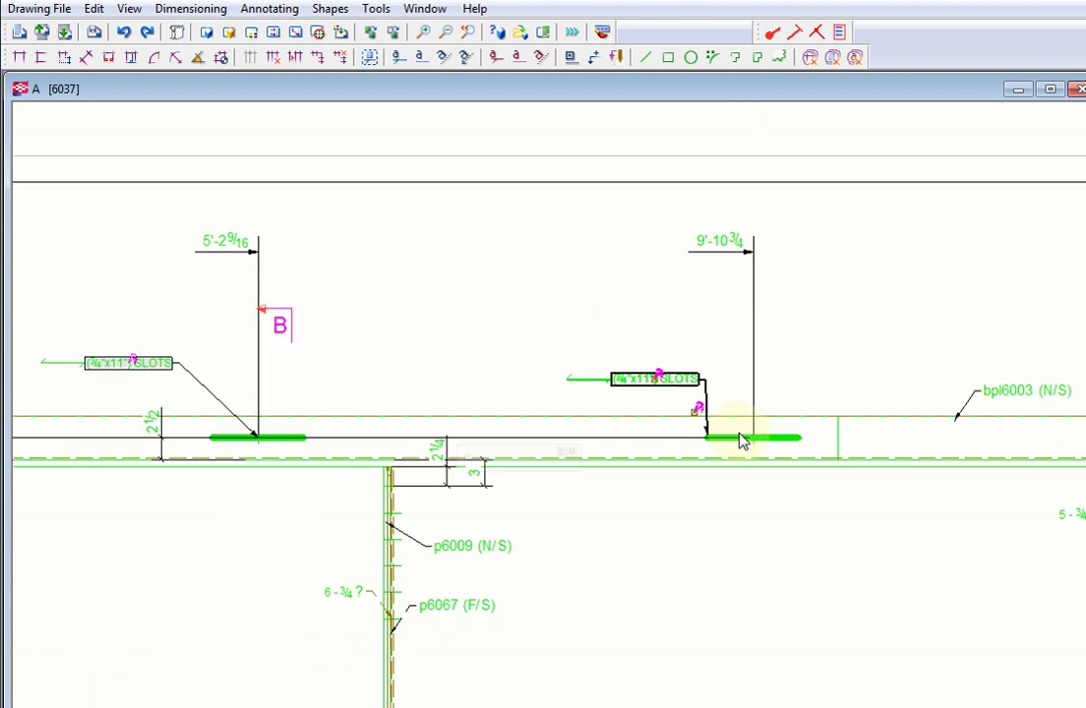
scroll(781, 413, "down", 2)
- Close the Dimension Control Setting dialog, reopen it from the Connection Application and enlarge it so the setting notes fit
middle_click_drag(842, 393, 671, 363)
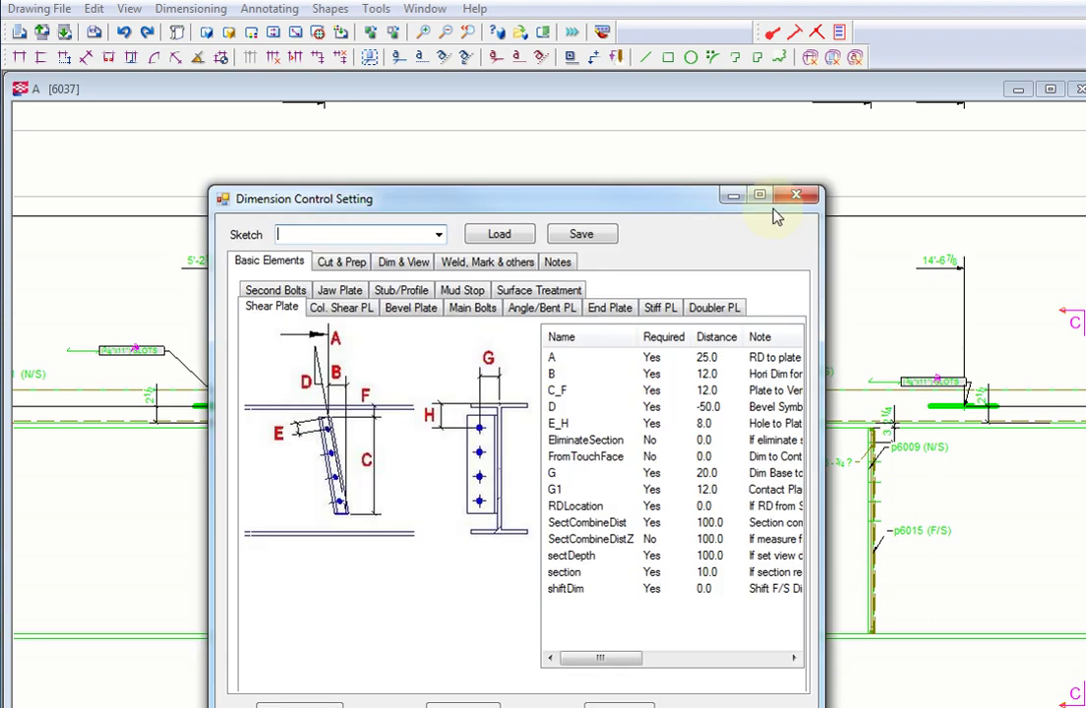
left_click(796, 194)
left_click_drag(1000, 82, 686, 92)
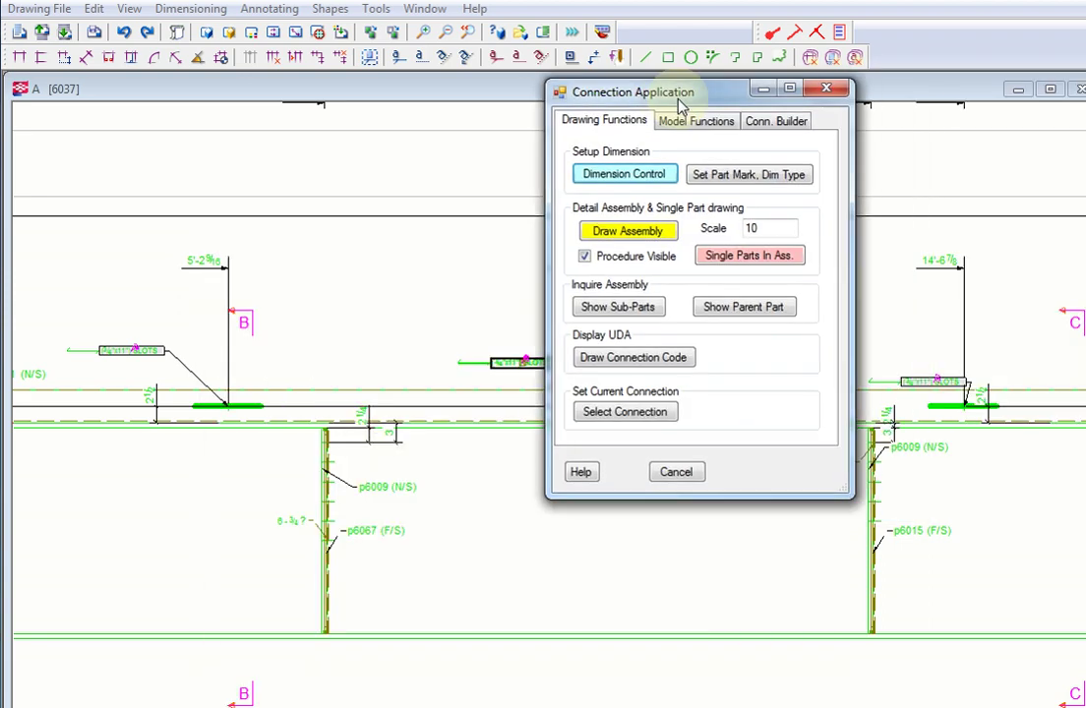
left_click(635, 177)
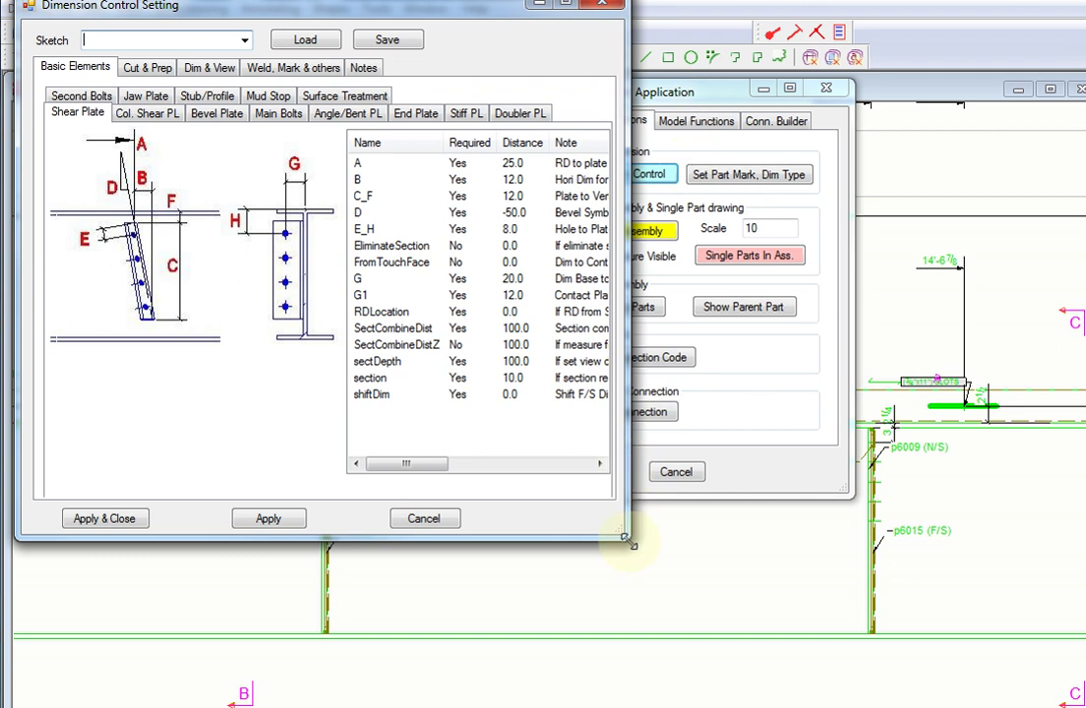
left_click_drag(636, 538, 816, 581)
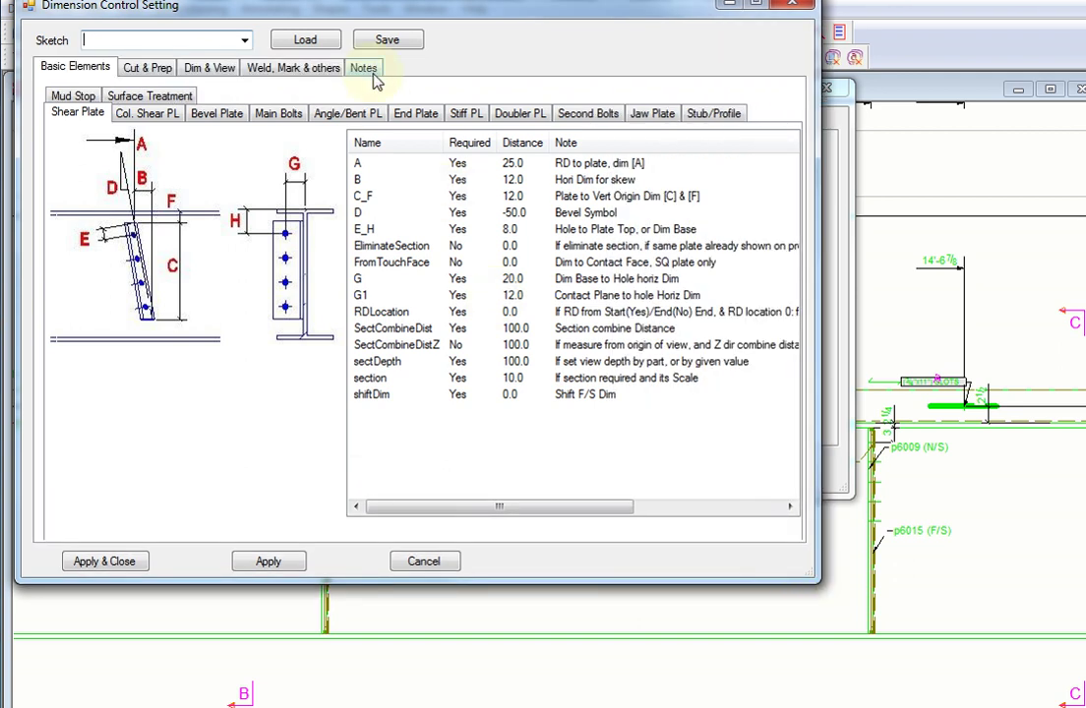
- Read the General Note, Tekla Dwg Setting, Dimension Setting and Basic Elements notes, and view the Setting File copy tool
left_click(368, 73)
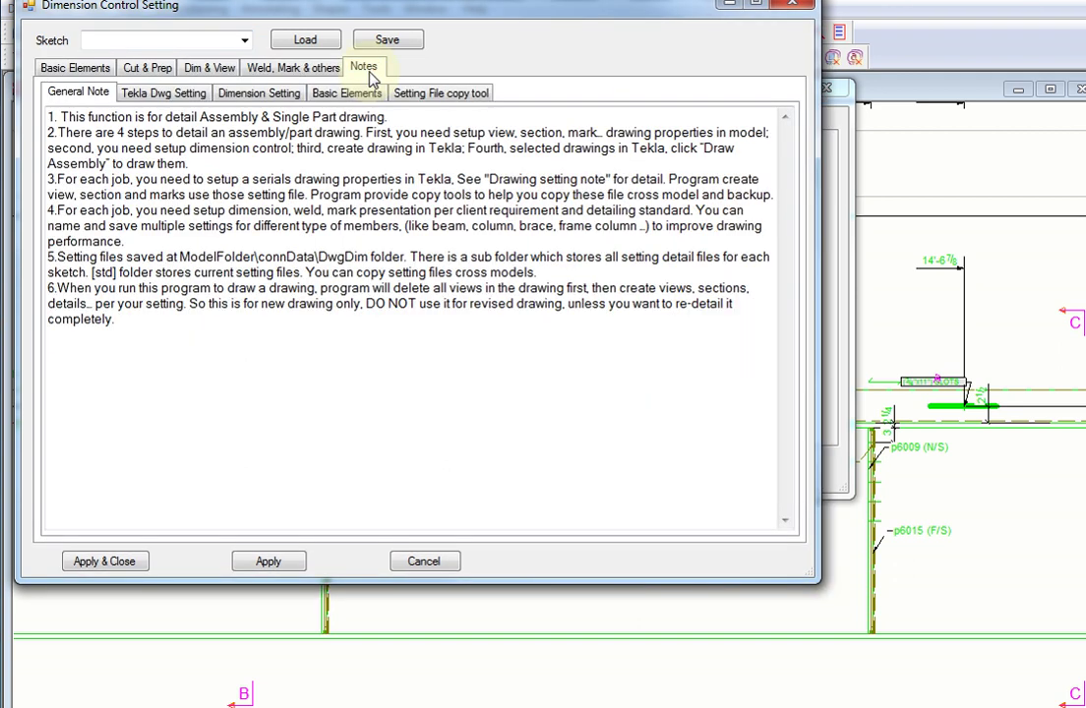
left_click(145, 94)
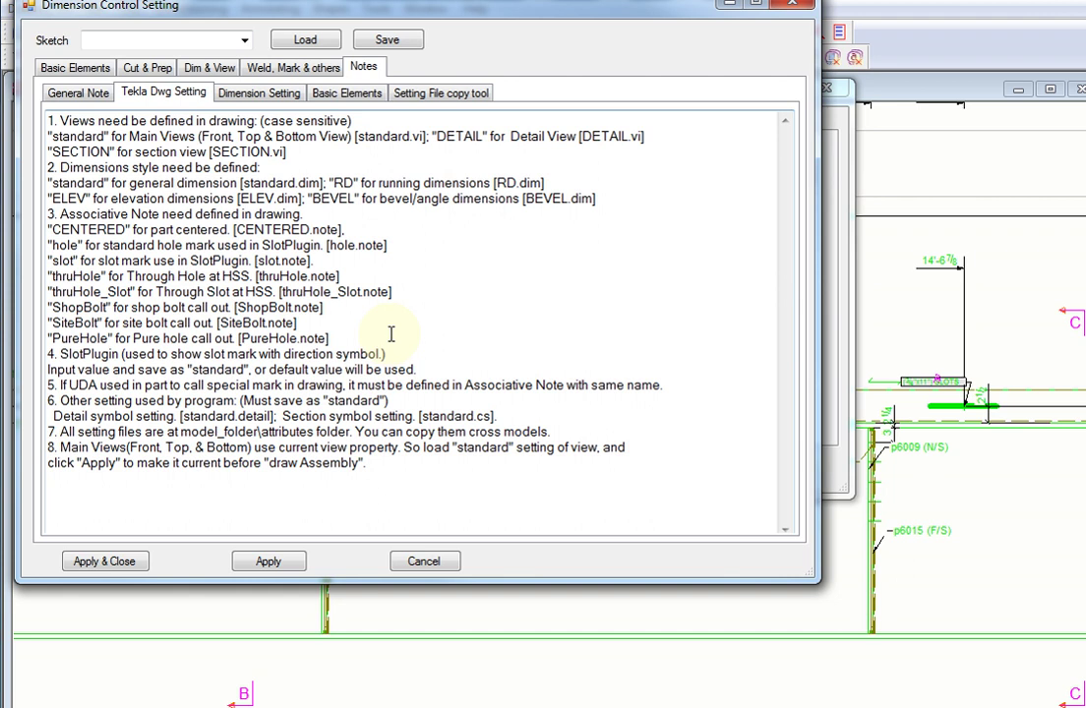
left_click(266, 94)
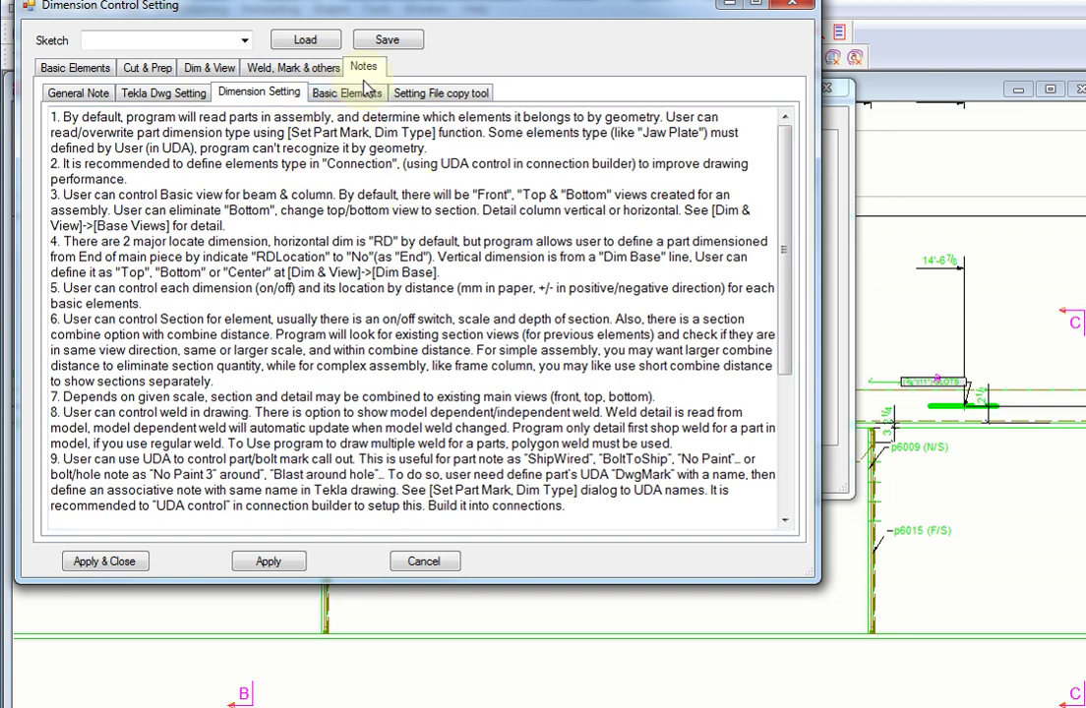
left_click(360, 99)
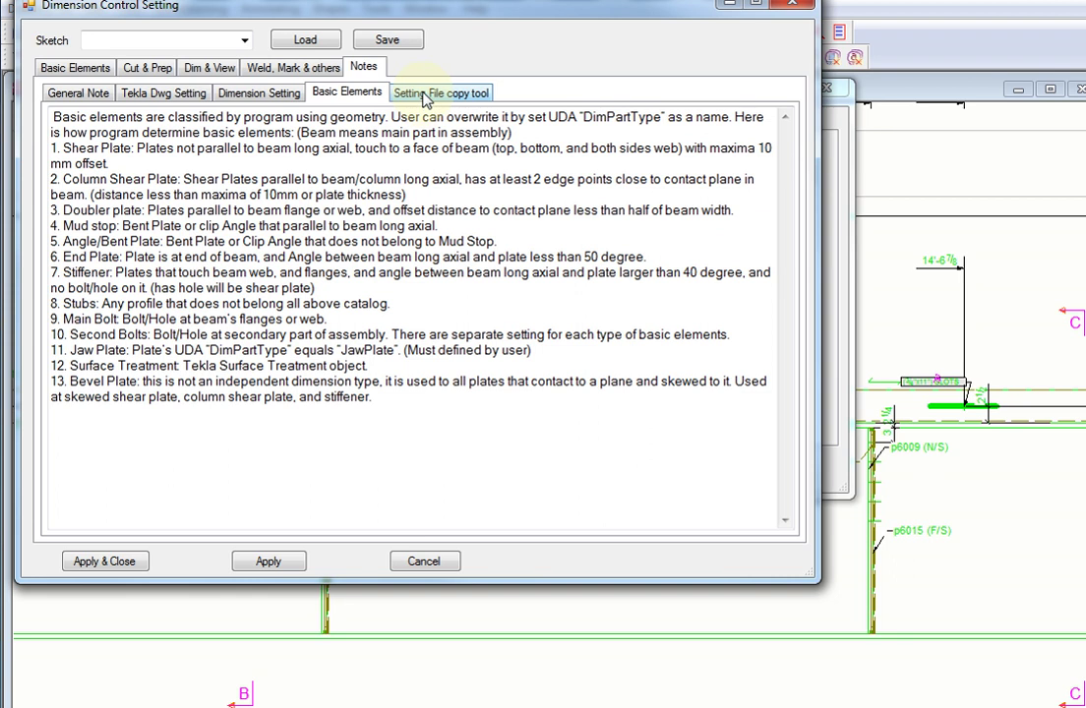
left_click(425, 96)
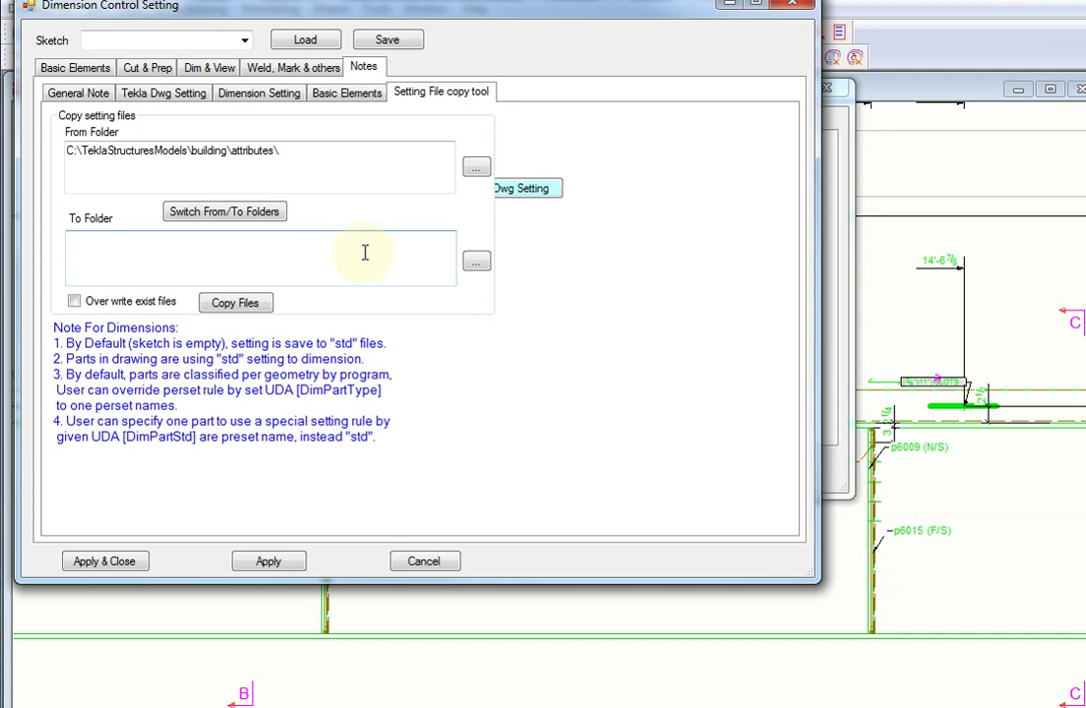
- Examine the Basic Elements dimension settings for each element type, from Shear Plate and Bevel Plate through Stub/Profile, Mud Stop and Surface Treatment
left_click(79, 69)
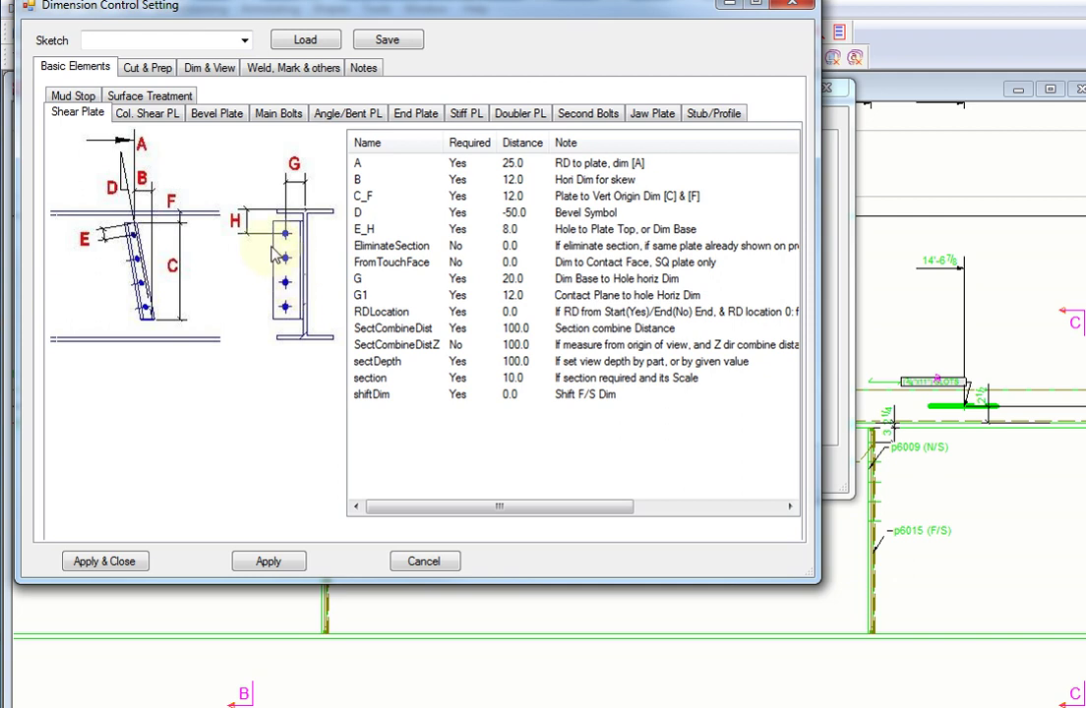
left_click(216, 113)
left_click(275, 114)
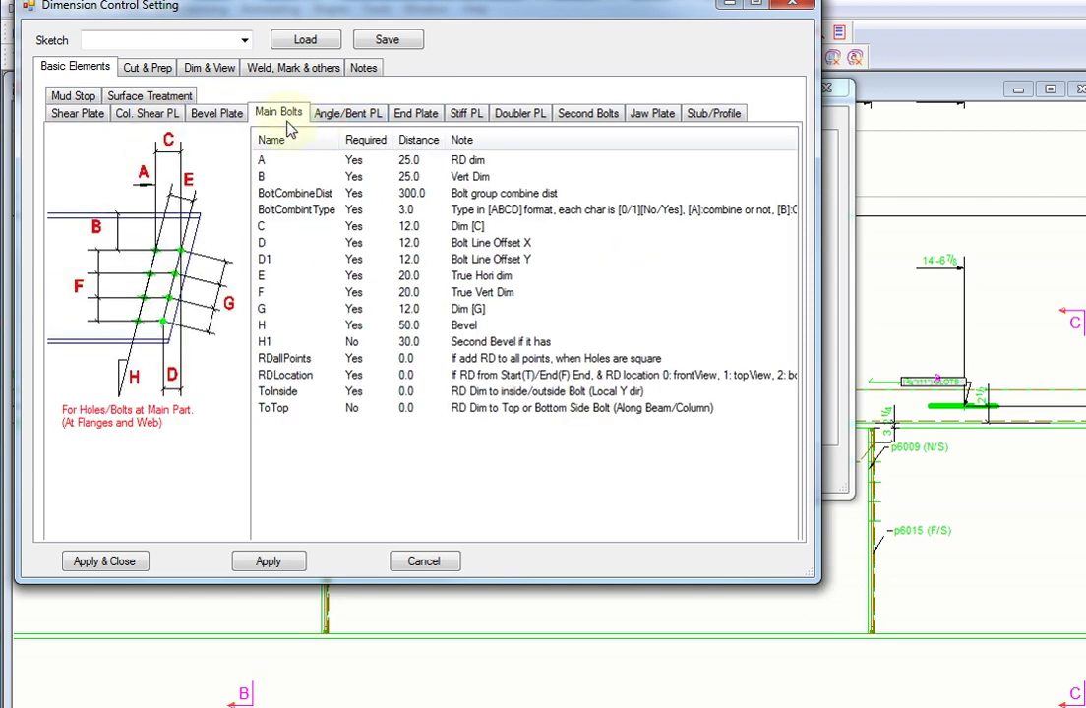
left_click(343, 115)
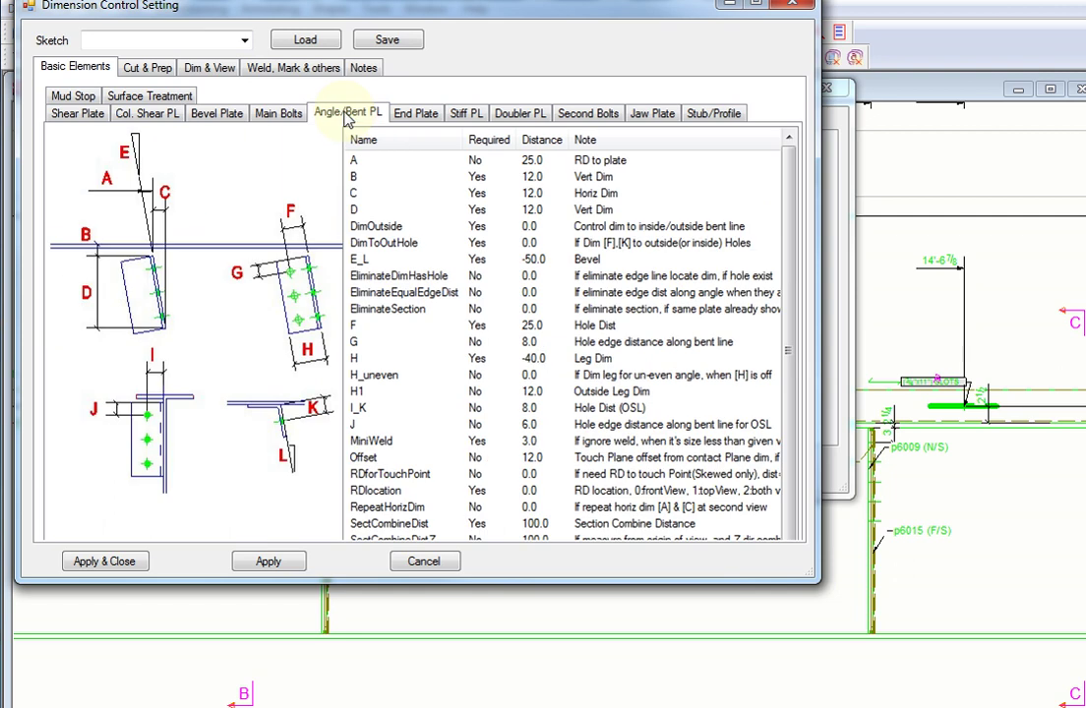
left_click(417, 115)
left_click(464, 114)
left_click(524, 114)
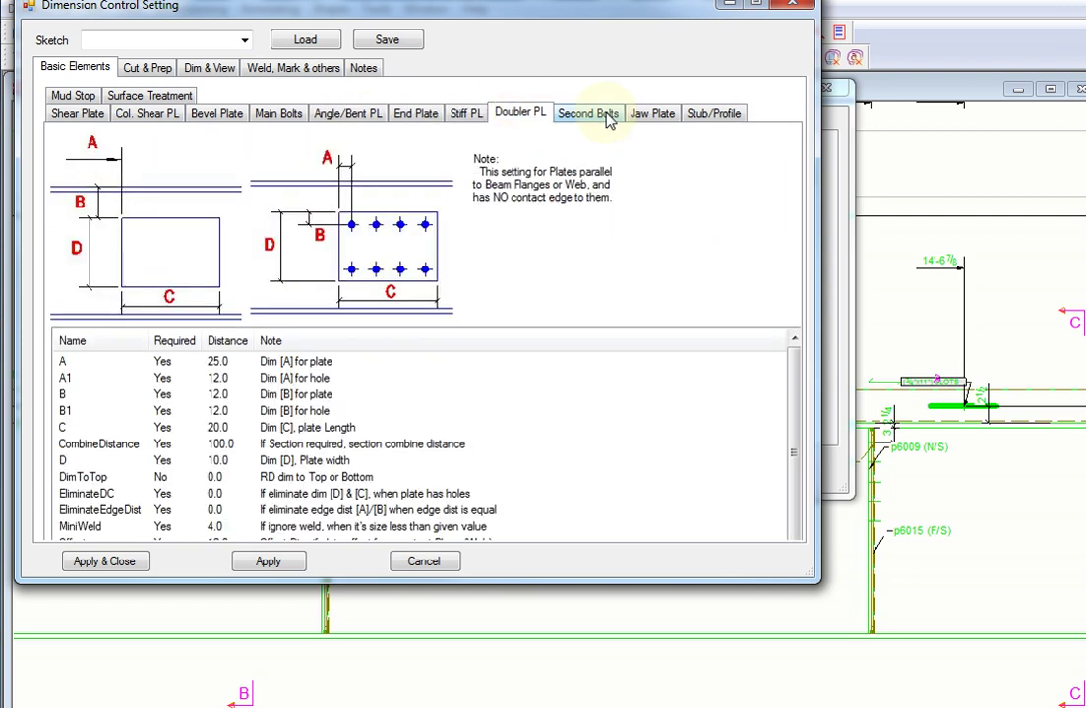
left_click(608, 115)
left_click(661, 115)
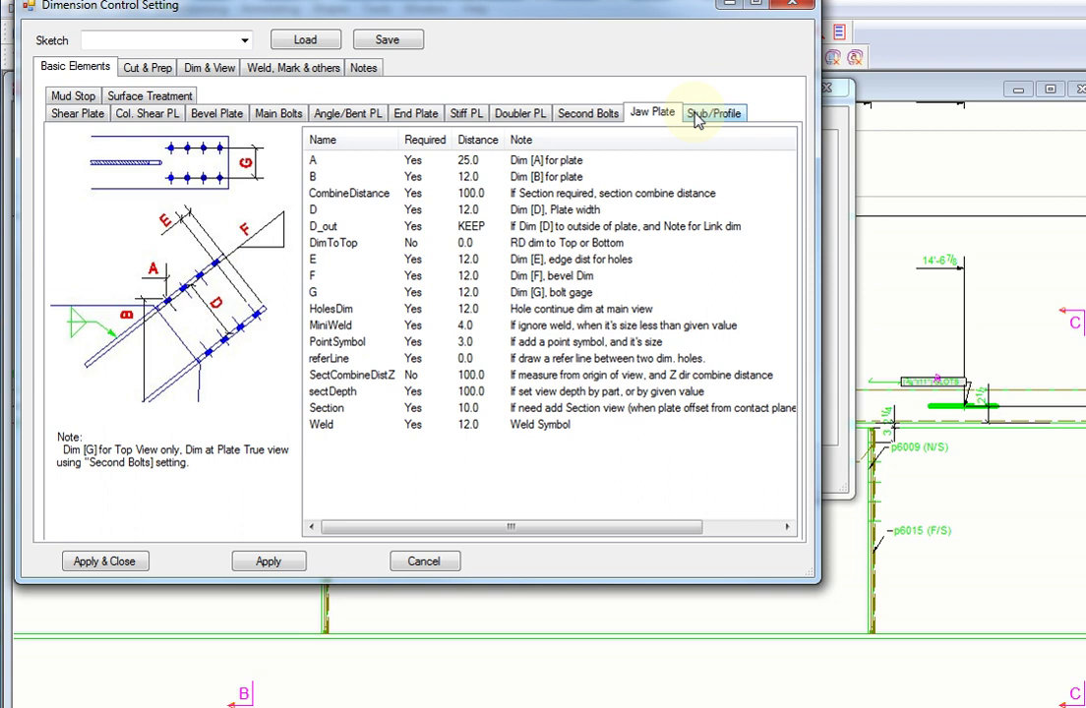
left_click(698, 115)
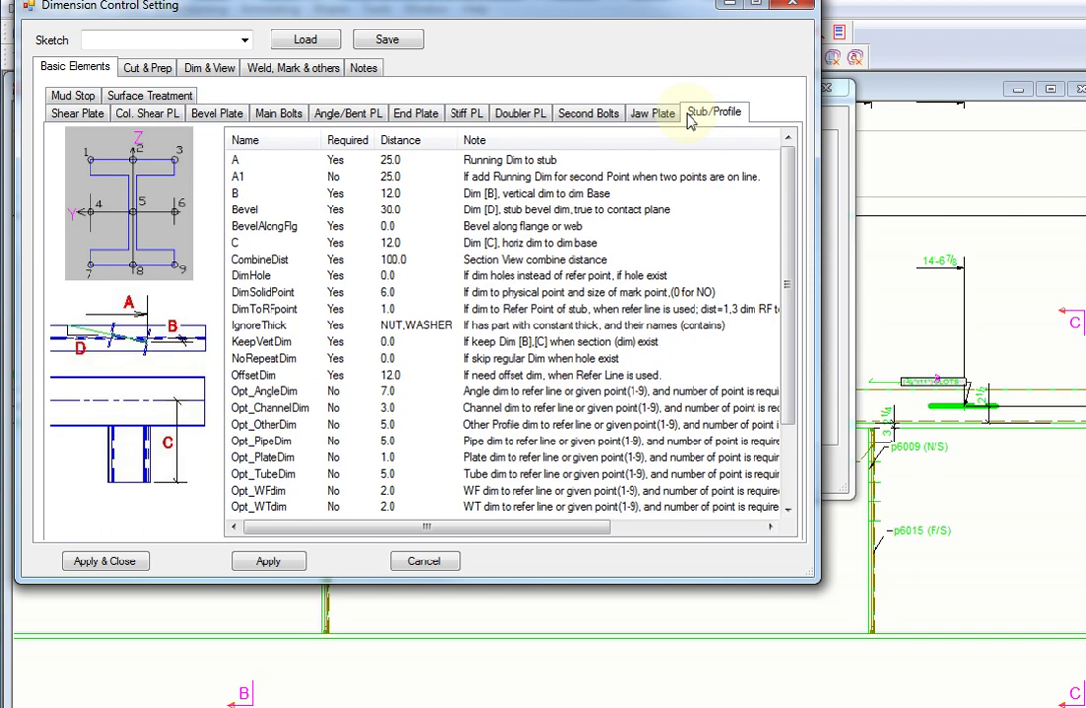
left_click(87, 97)
left_click(158, 114)
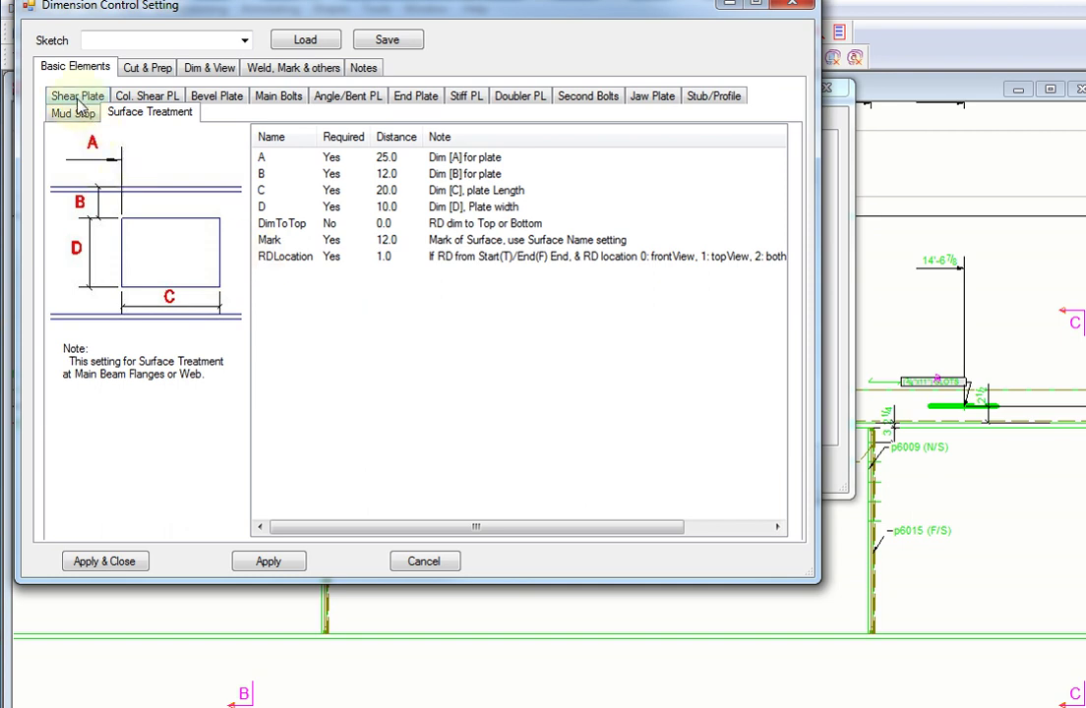
- Check the Required choices for dimension A in the Surface Treatment settings, keeping it at Yes
left_click(355, 169)
left_click(361, 161)
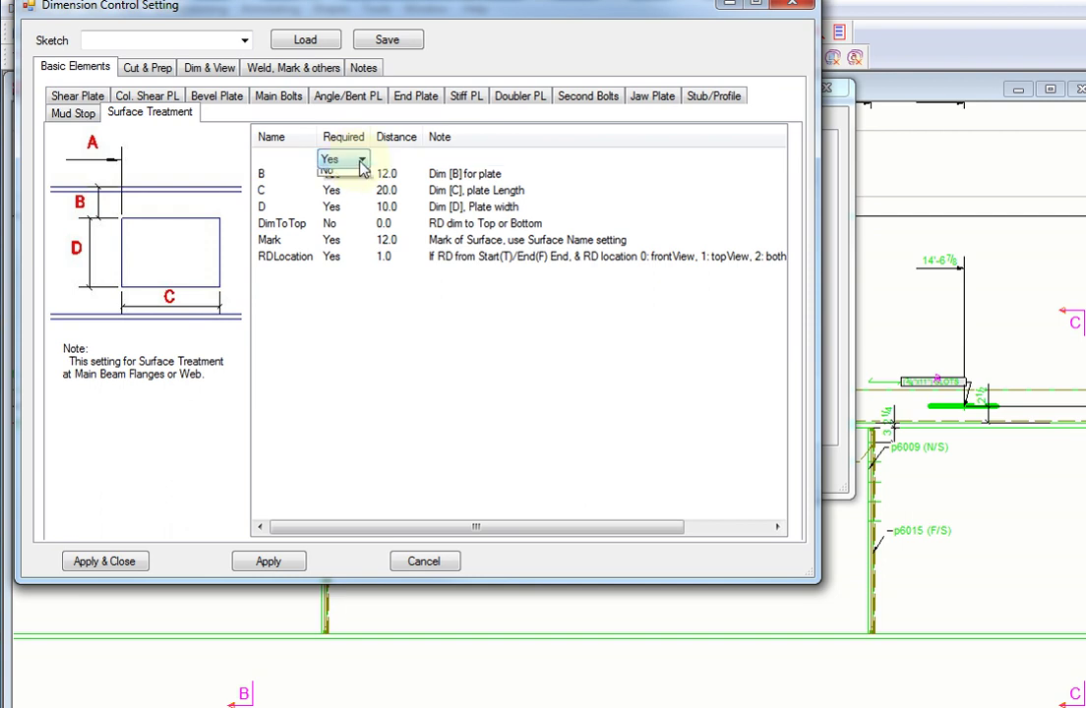
left_click(362, 143)
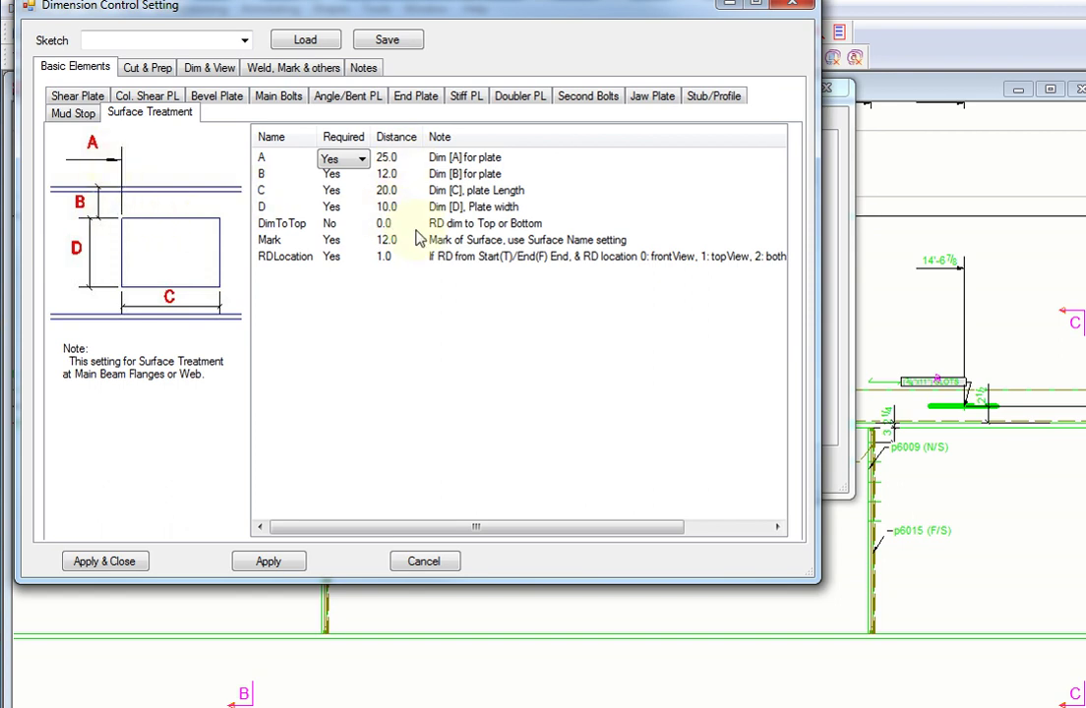
left_click(408, 326)
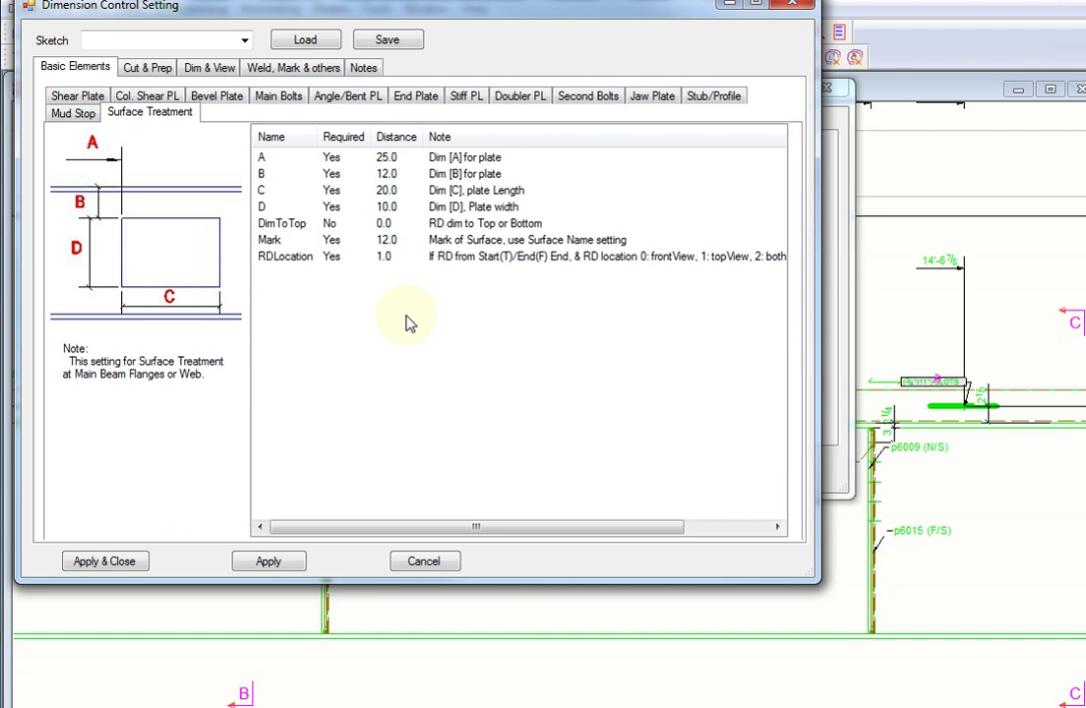
- Read the full RDLocation note in the Surface Treatment settings and return to the Shear Plate settings
left_click(295, 262)
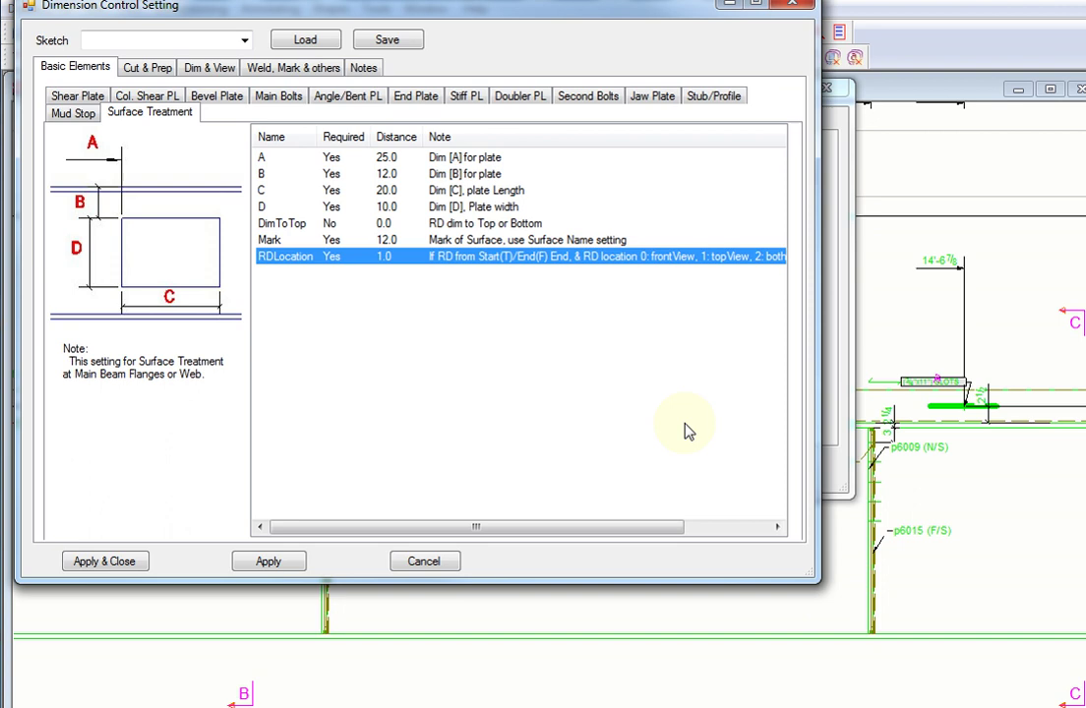
left_click_drag(674, 538, 746, 533)
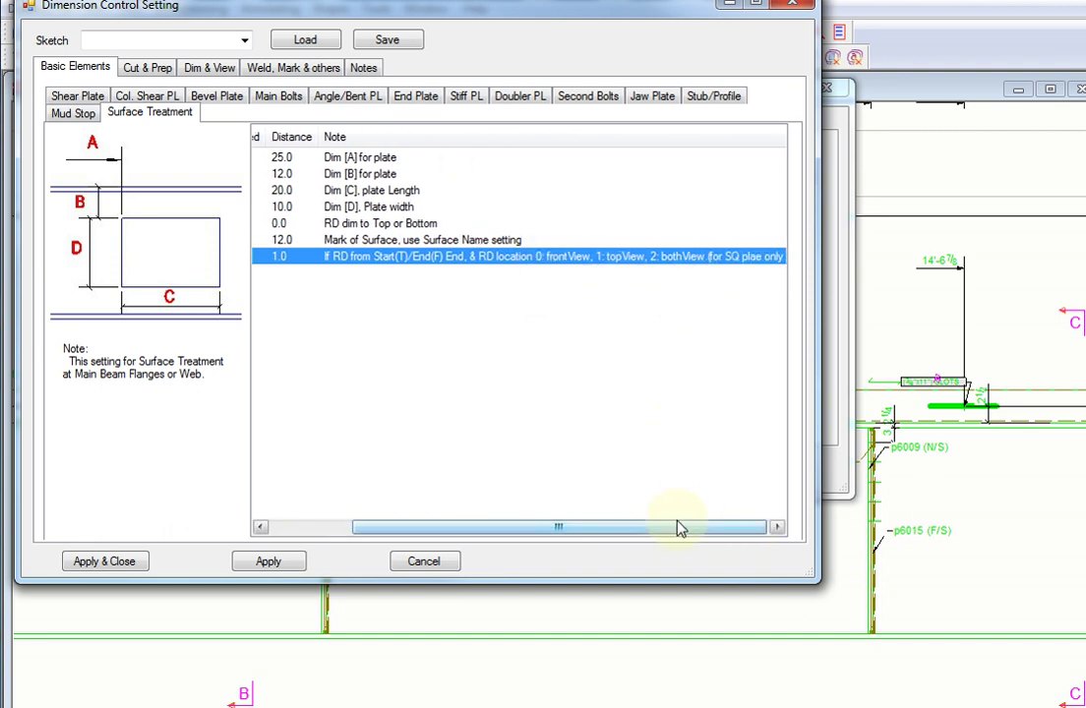
left_click_drag(691, 531, 531, 532)
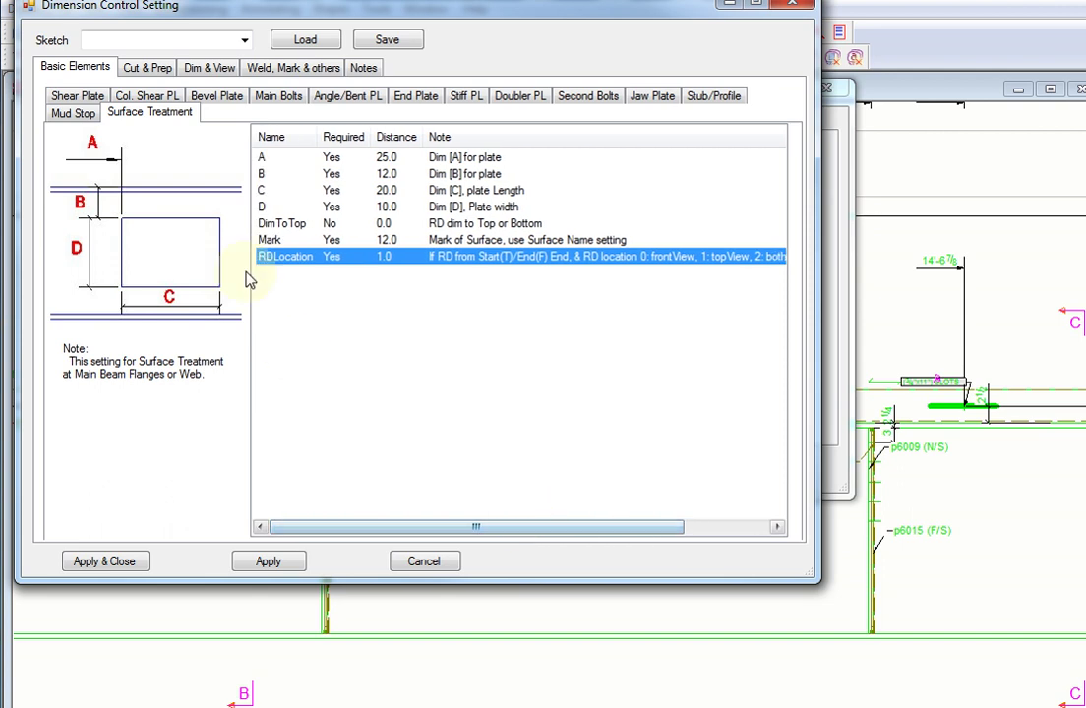
left_click(74, 96)
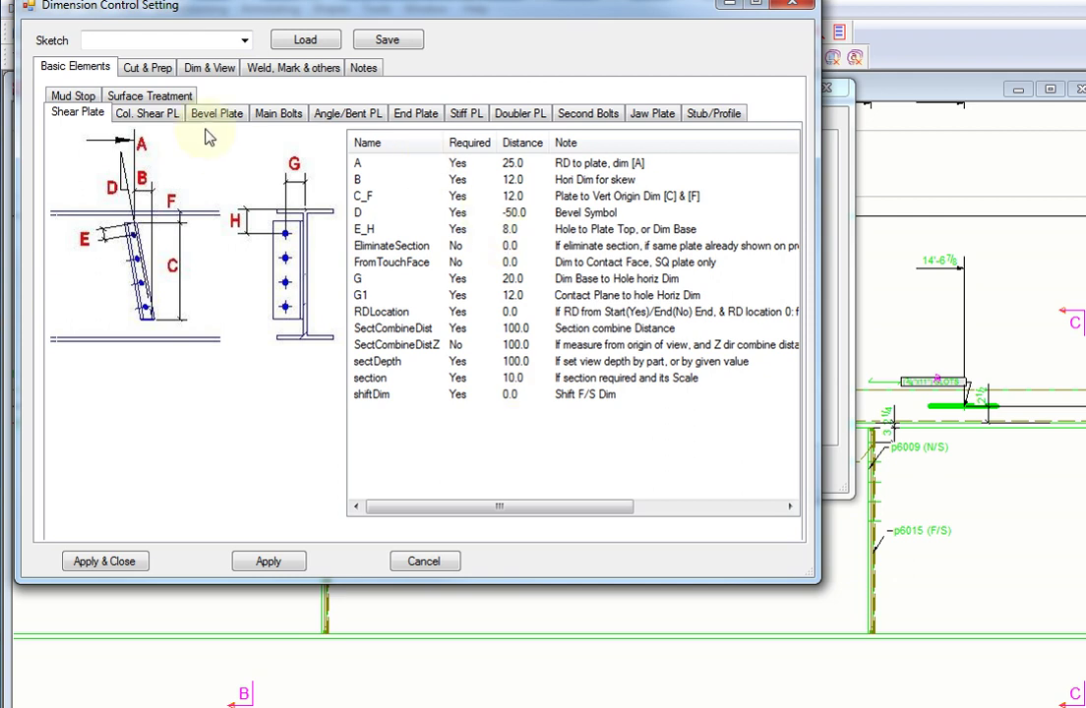
- Examine the Cut & Prep settings and the Dim & View settings from Total Dim and Run Dim through Basic Views
left_click(143, 66)
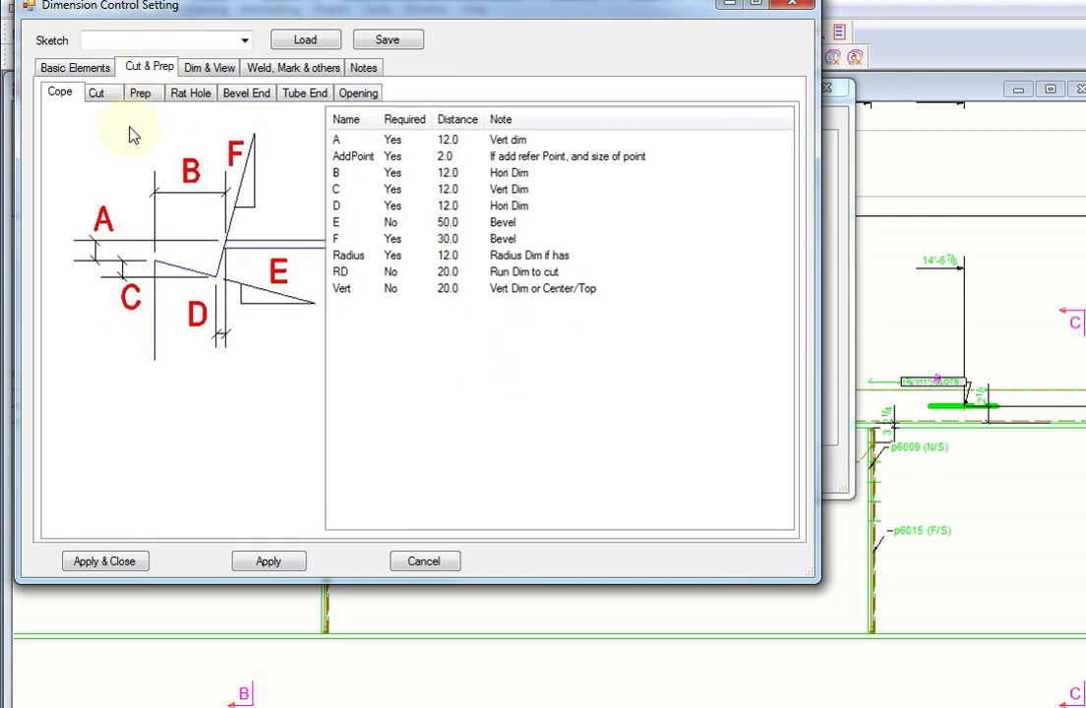
left_click(212, 69)
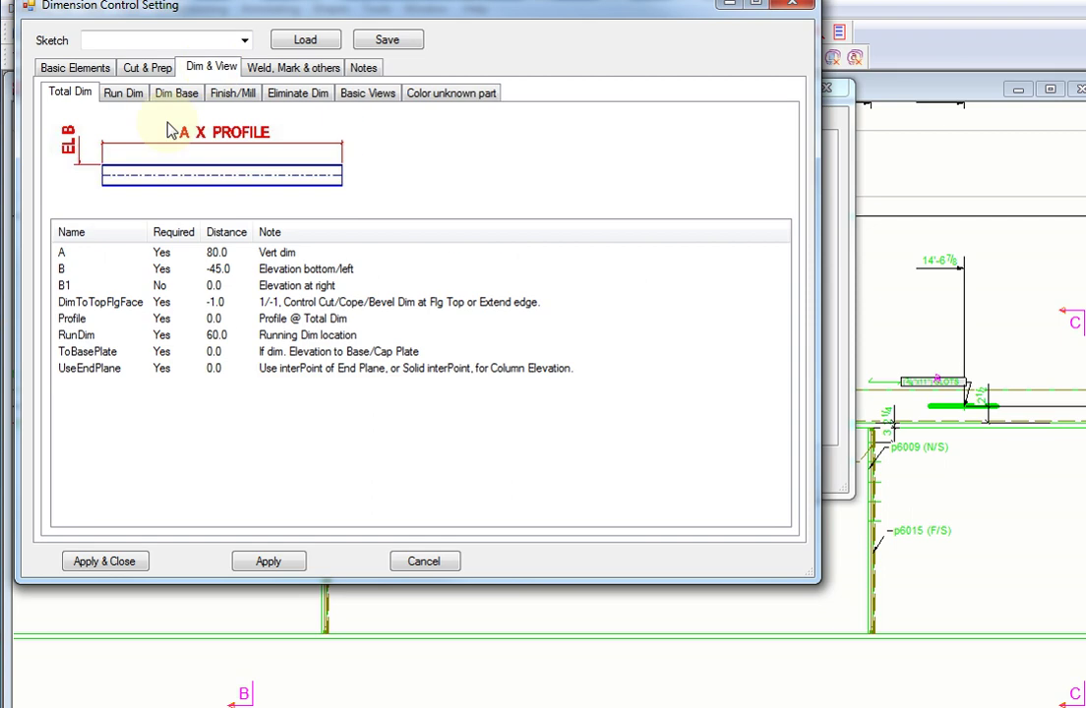
left_click(130, 95)
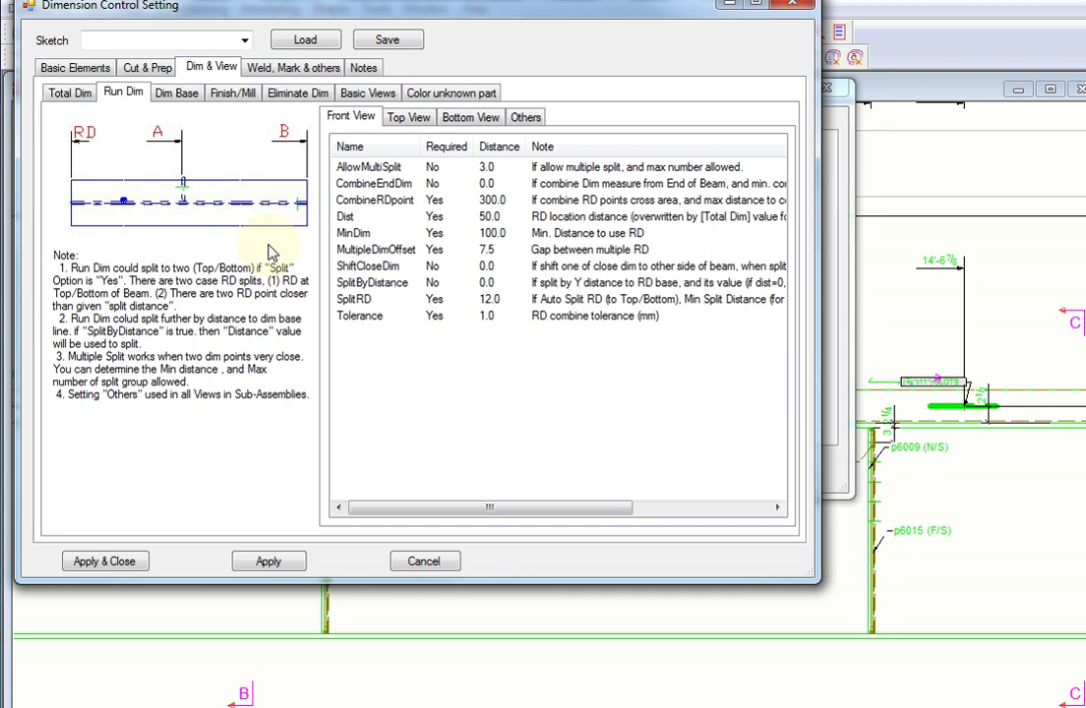
left_click(180, 95)
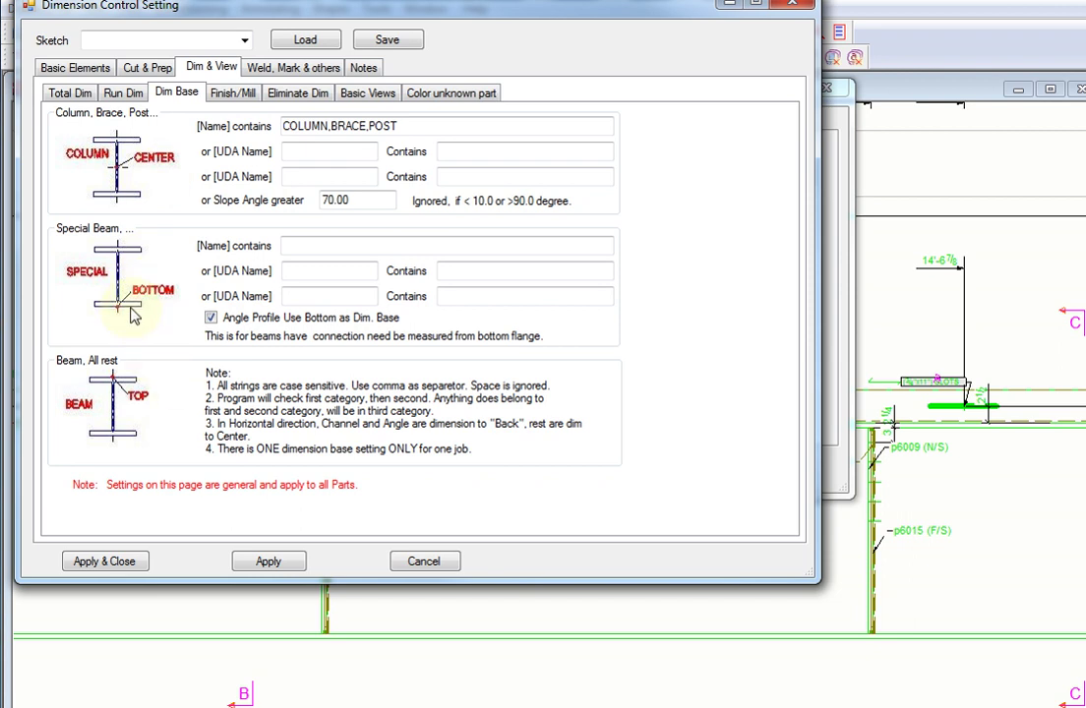
left_click(308, 246)
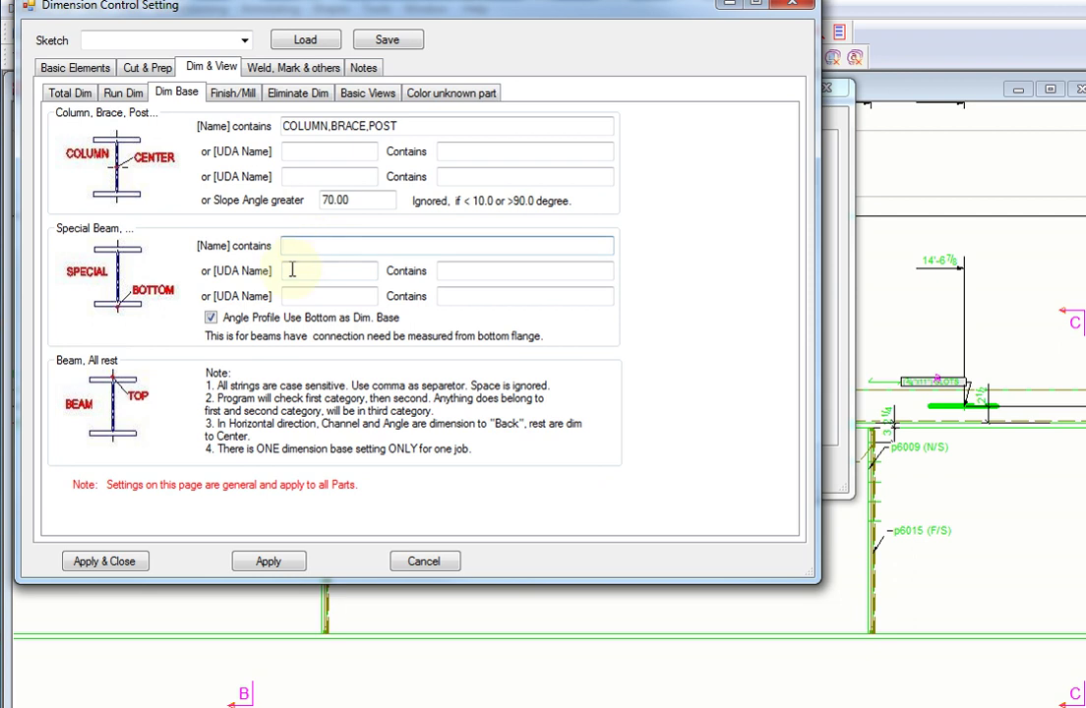
left_click(292, 270)
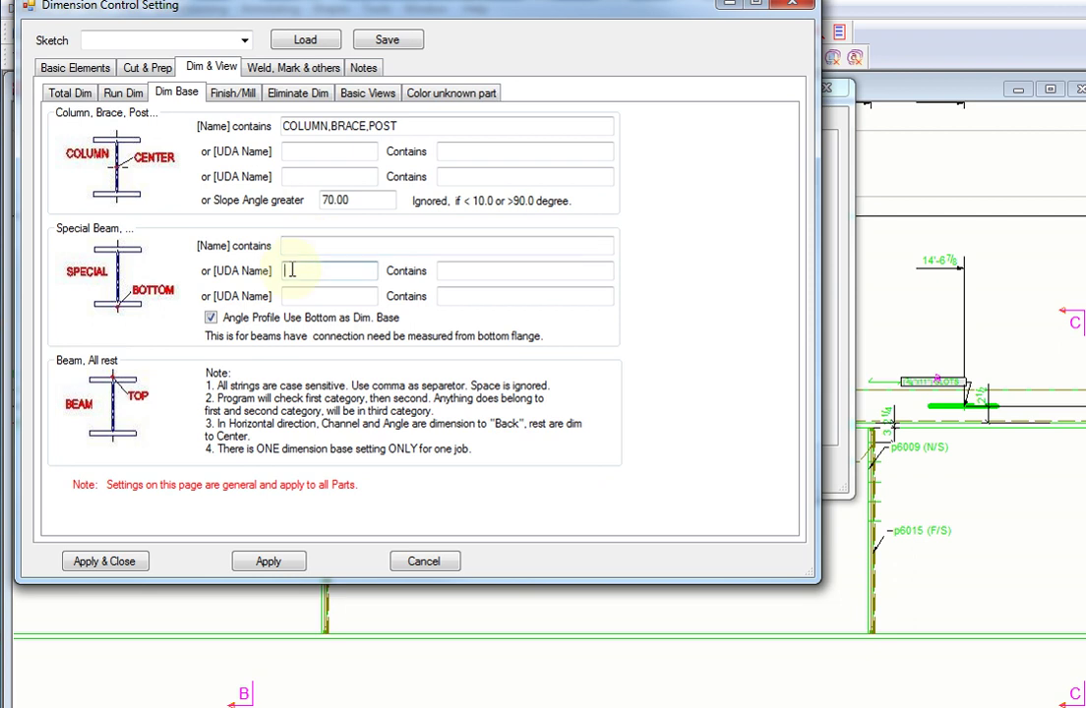
left_click(235, 95)
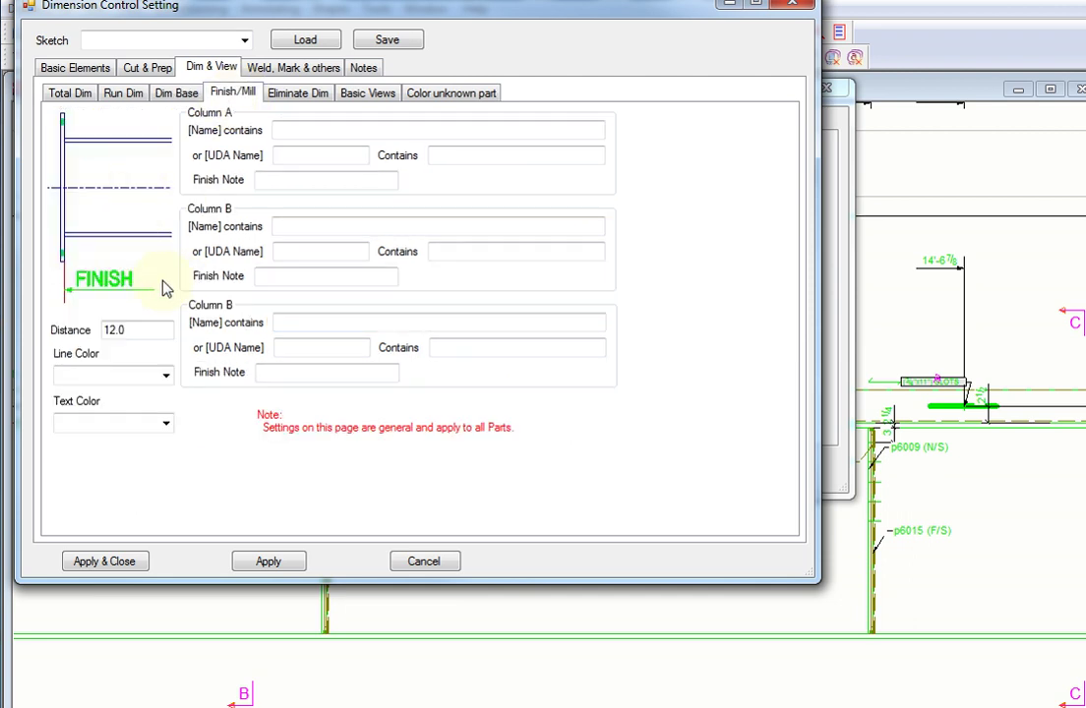
left_click(300, 98)
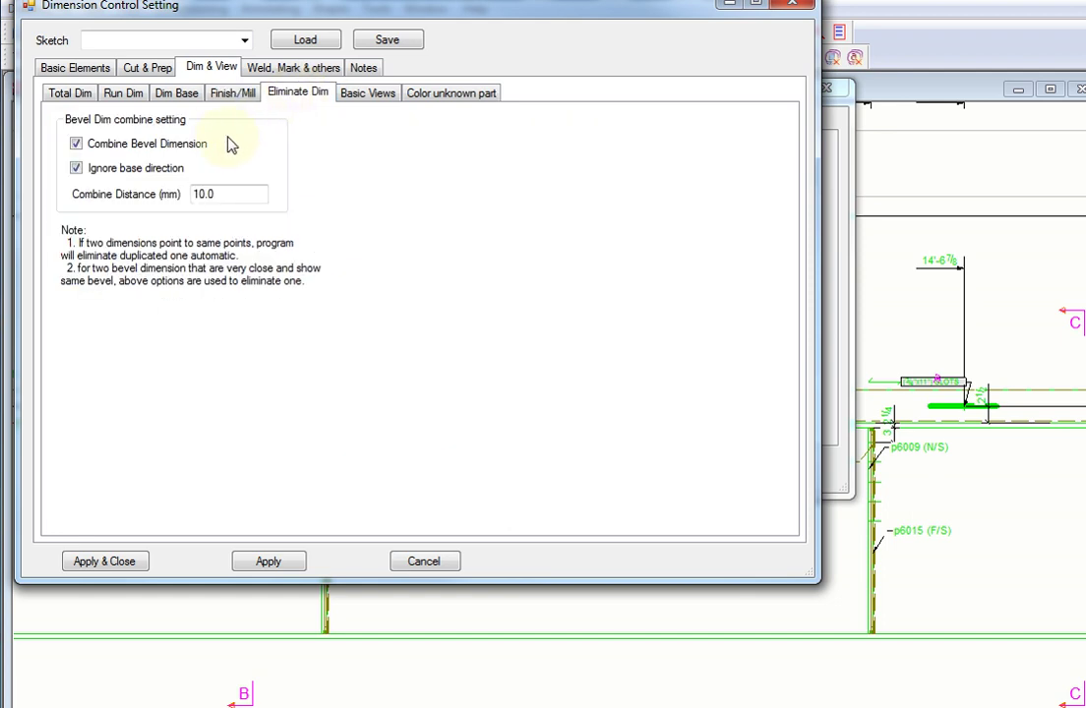
left_click(378, 97)
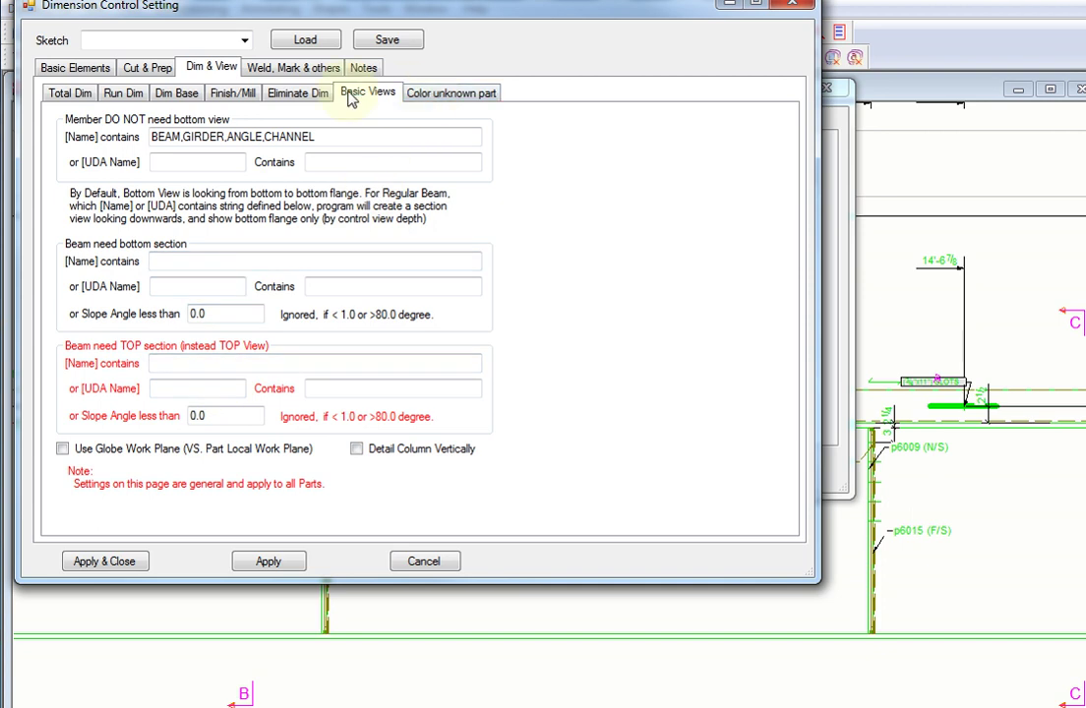
- Examine the Weld, Mark & others settings from Part & Bolt Marks and Welds through Plate (Main) and Bolt Display
left_click(269, 67)
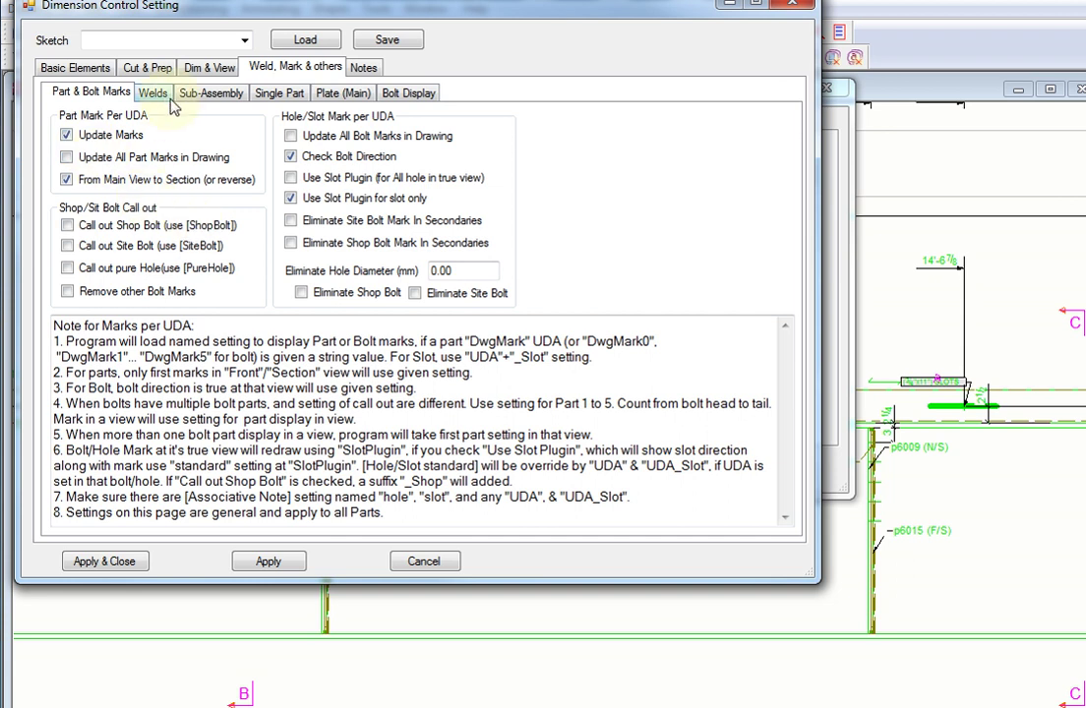
left_click(155, 93)
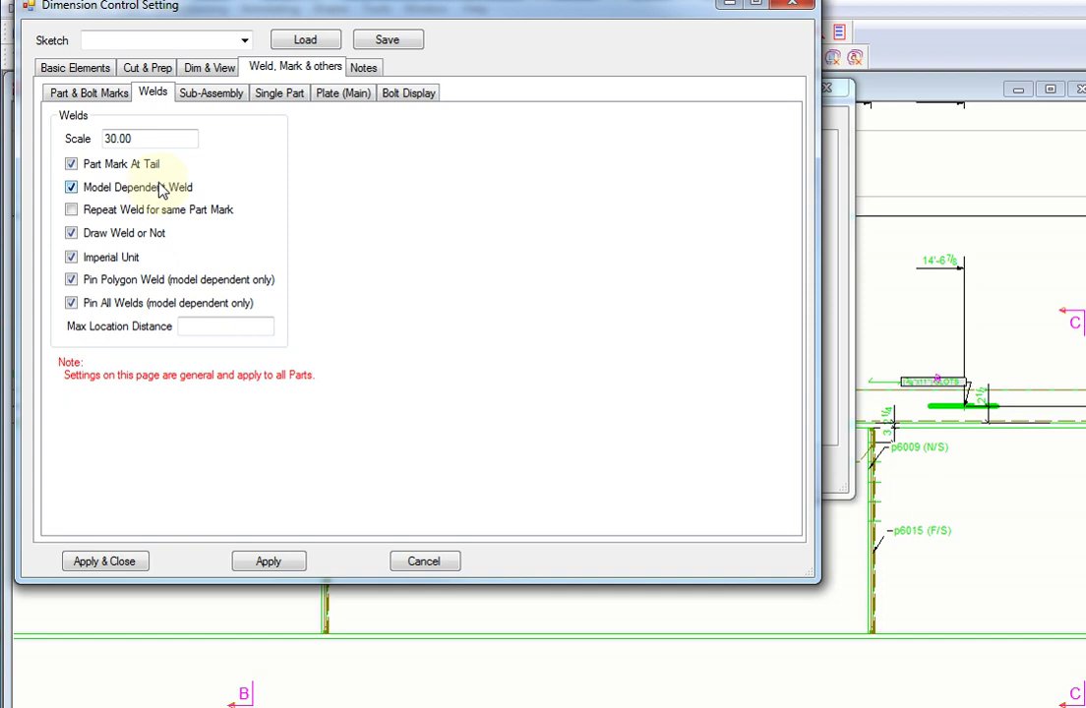
left_click(219, 95)
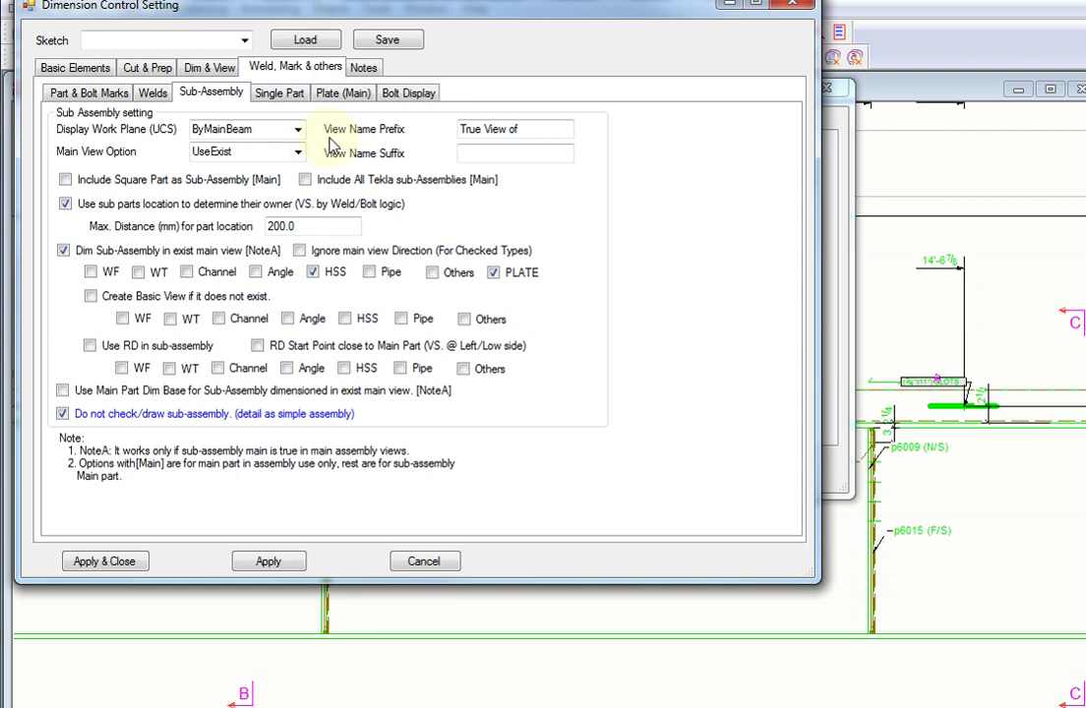
left_click(275, 99)
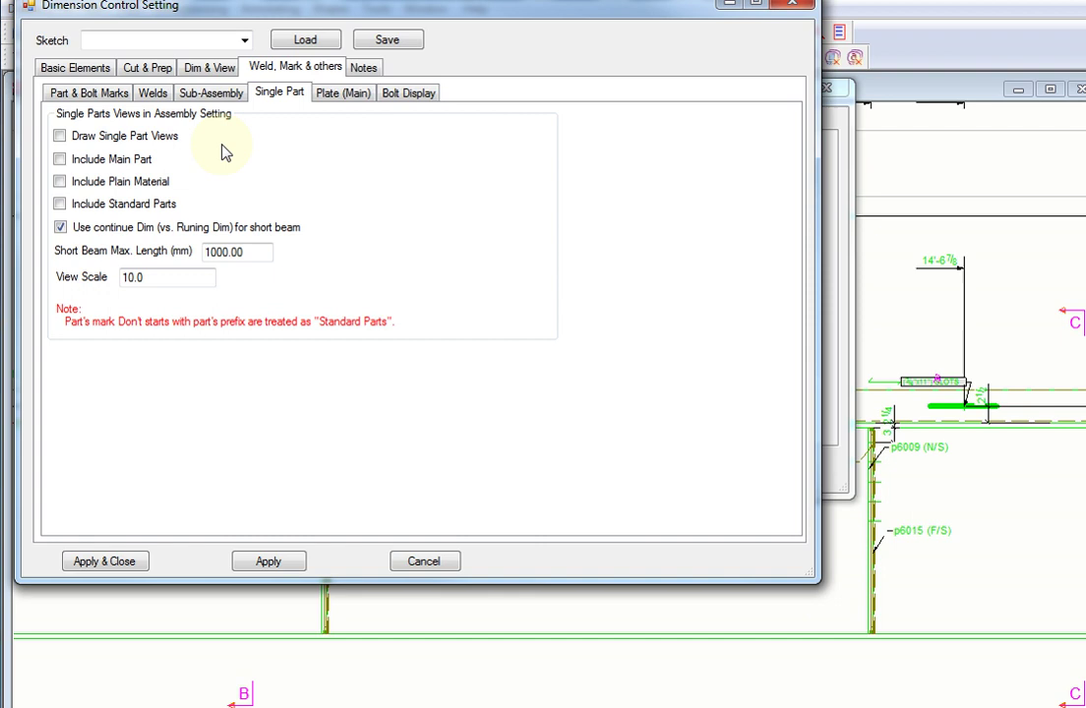
left_click(340, 98)
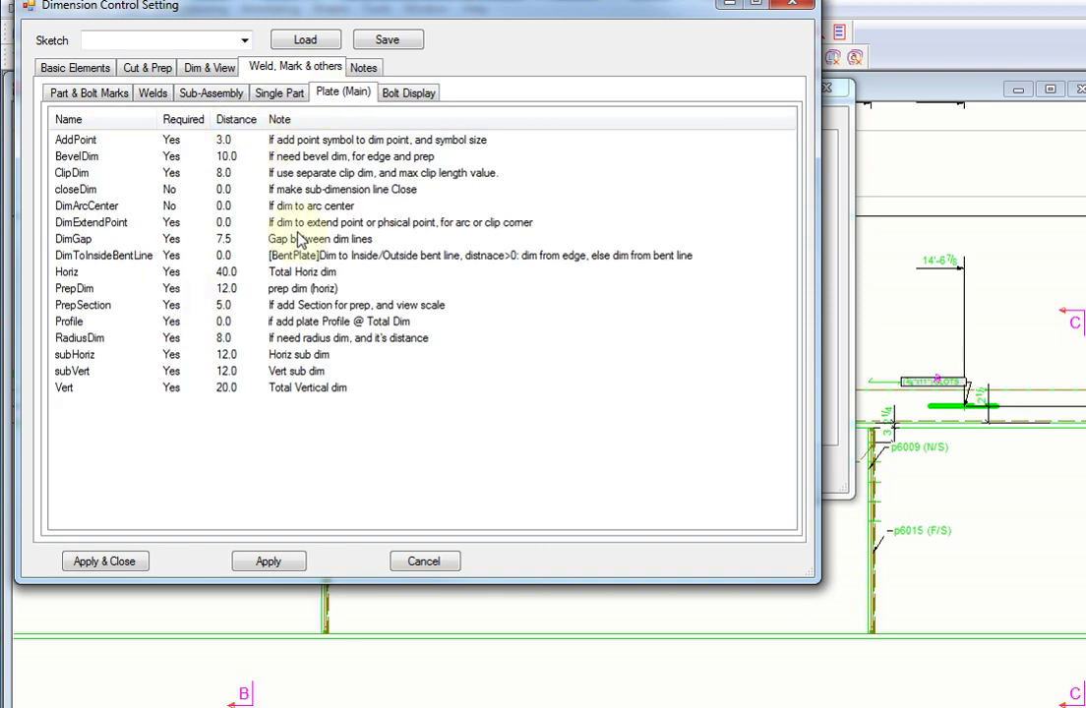
left_click(405, 96)
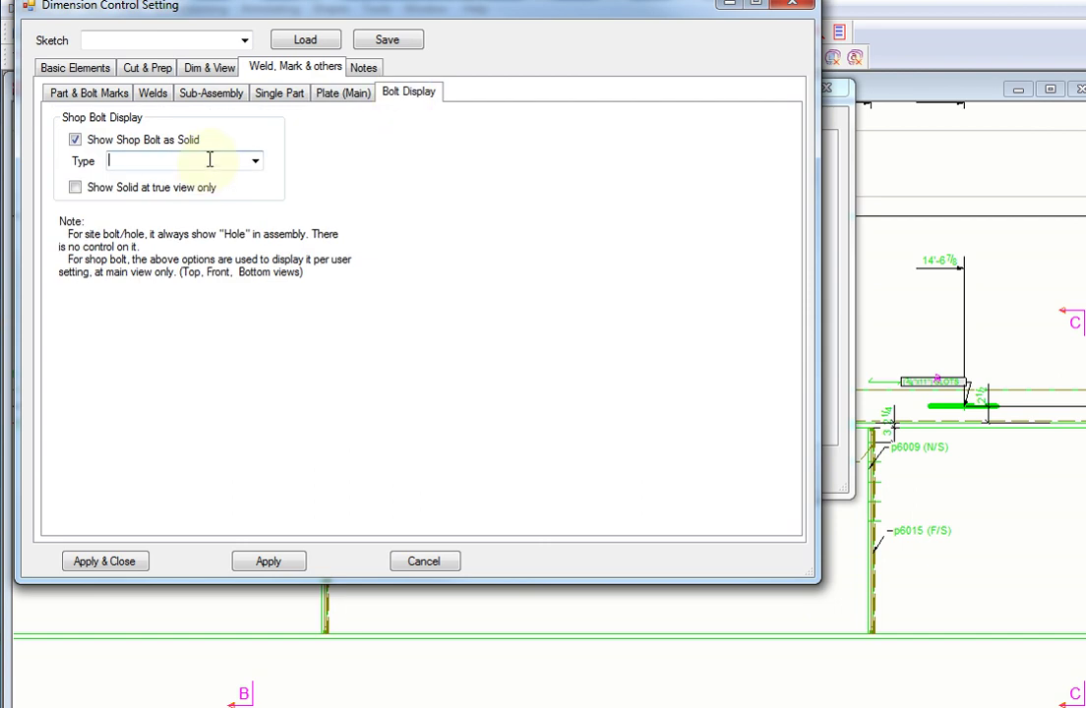
- Check the available Type choices for the shop bolt display, leaving the field empty
left_click(255, 162)
left_click(255, 161)
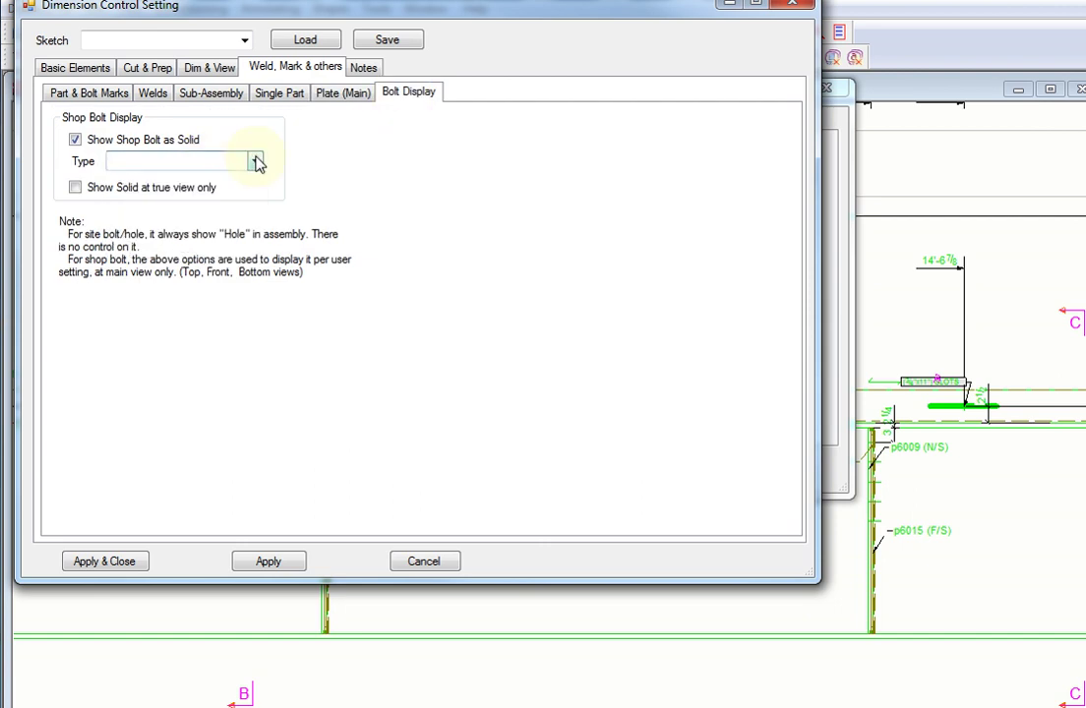
left_click(255, 161)
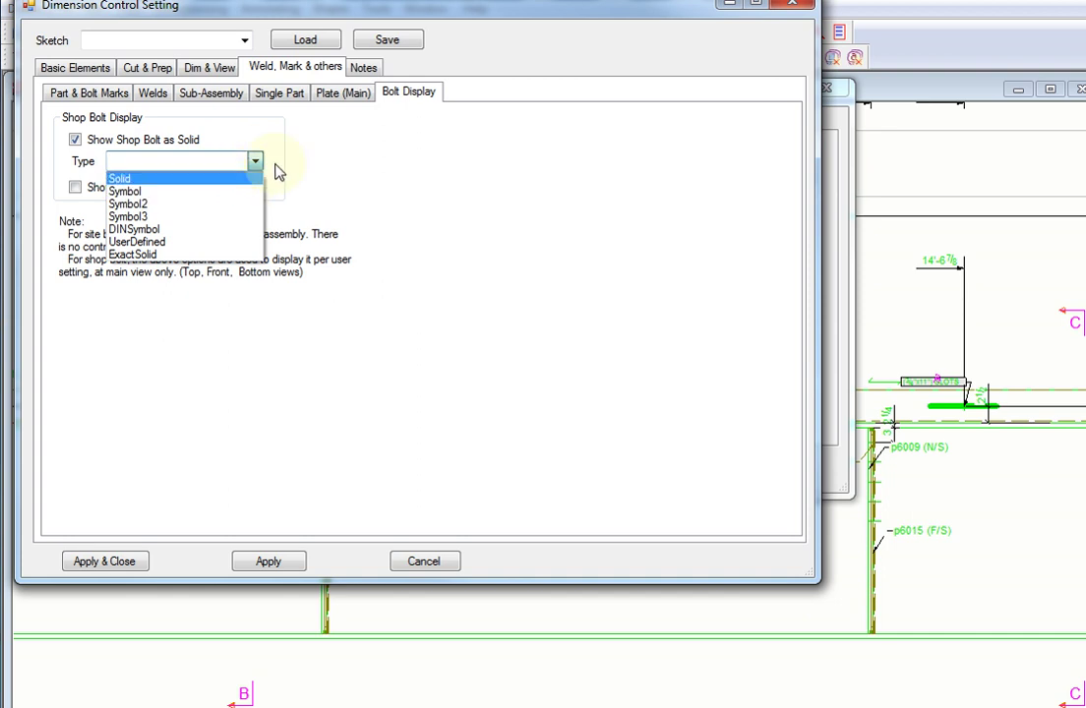
left_click(360, 163)
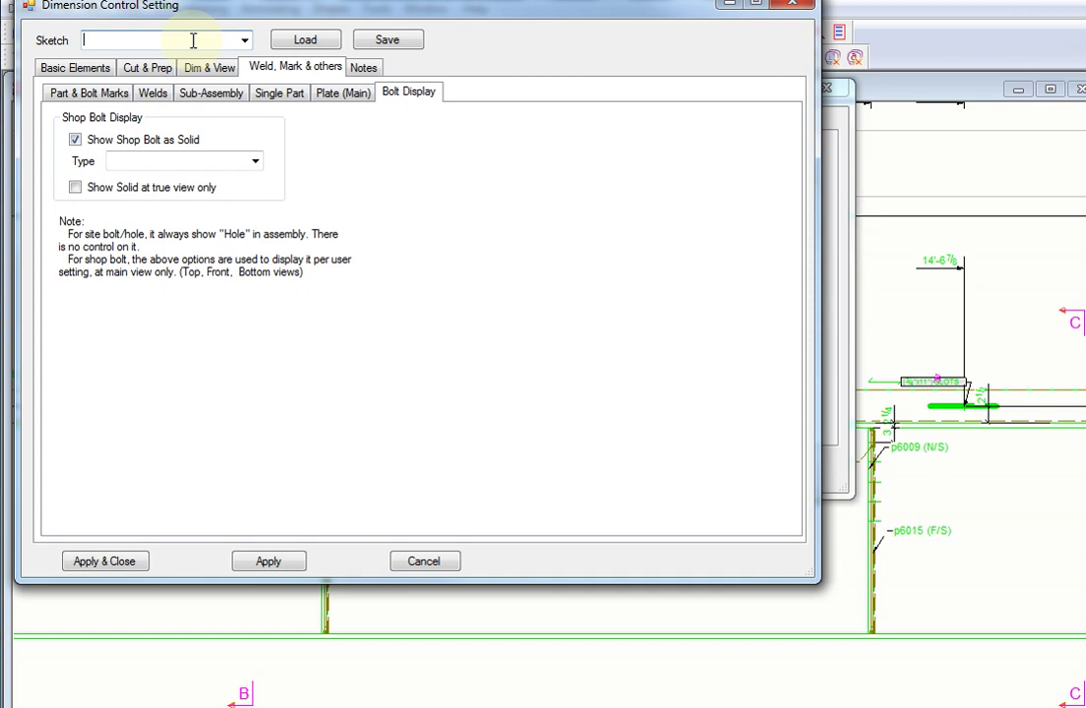
- Browse the saved Sketch settings, select the entry listed after JKW_GIRDER_SIDE-PLATE, and apply and close the Dimension Control settings
left_click(244, 40)
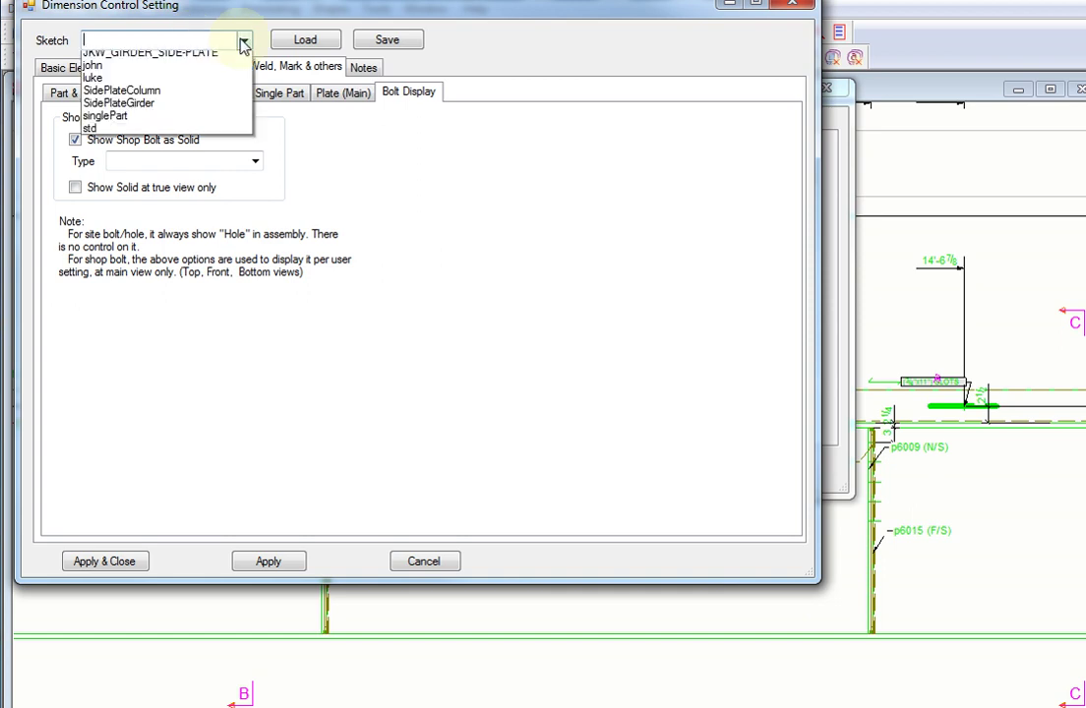
left_click(213, 85)
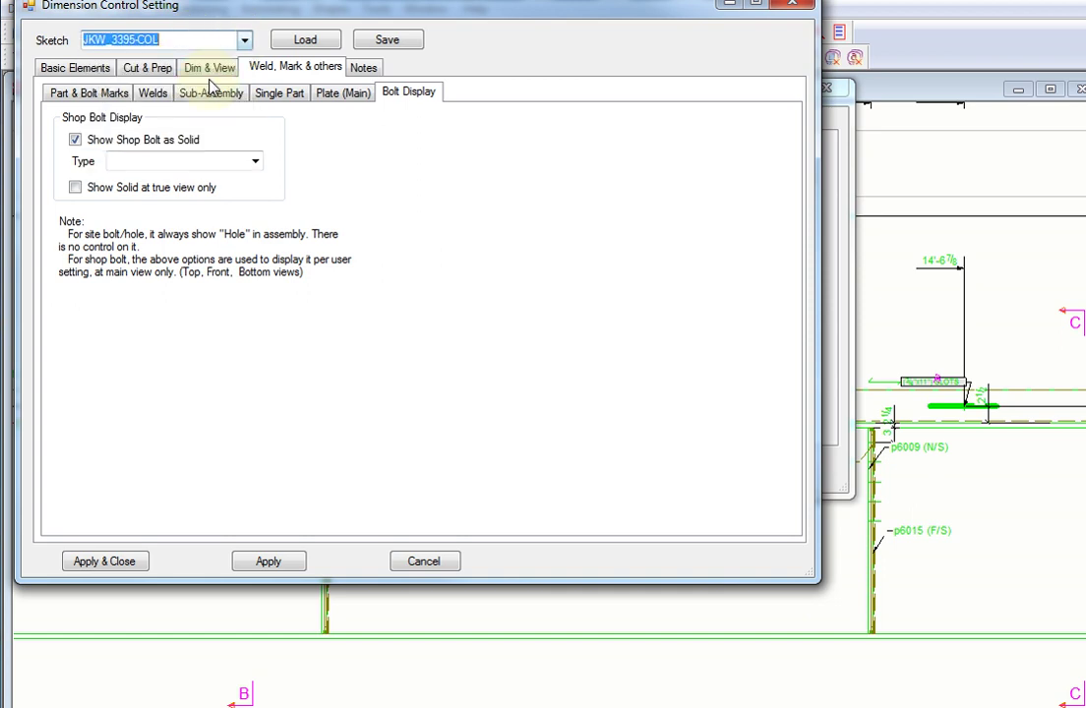
left_click(244, 41)
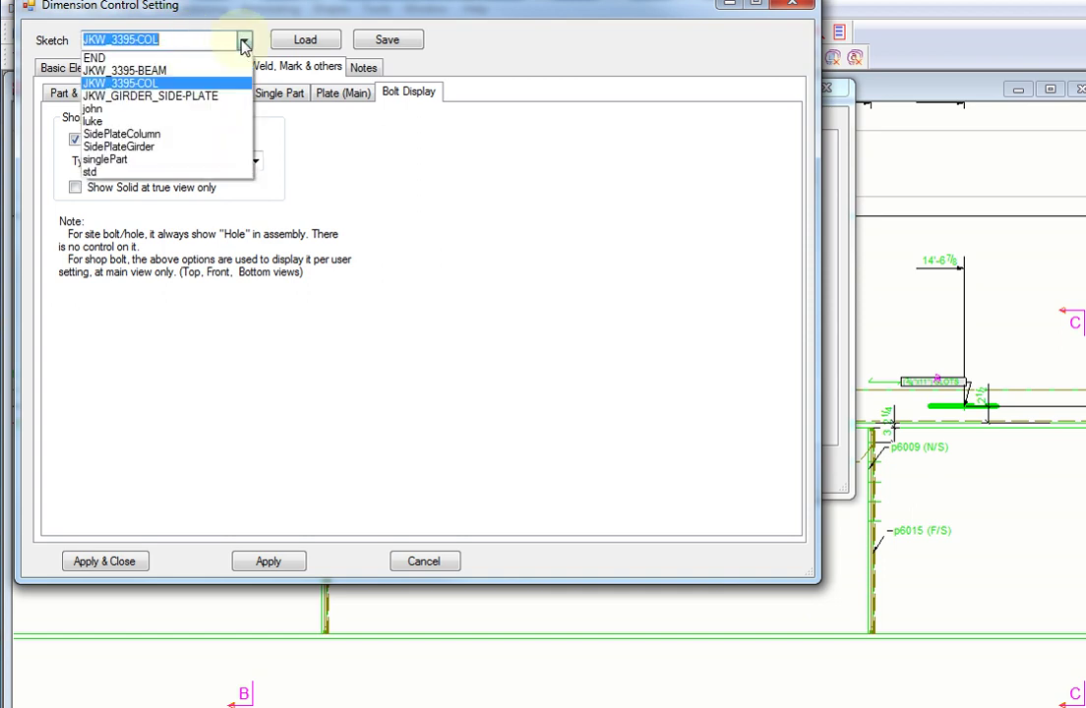
left_click(197, 108)
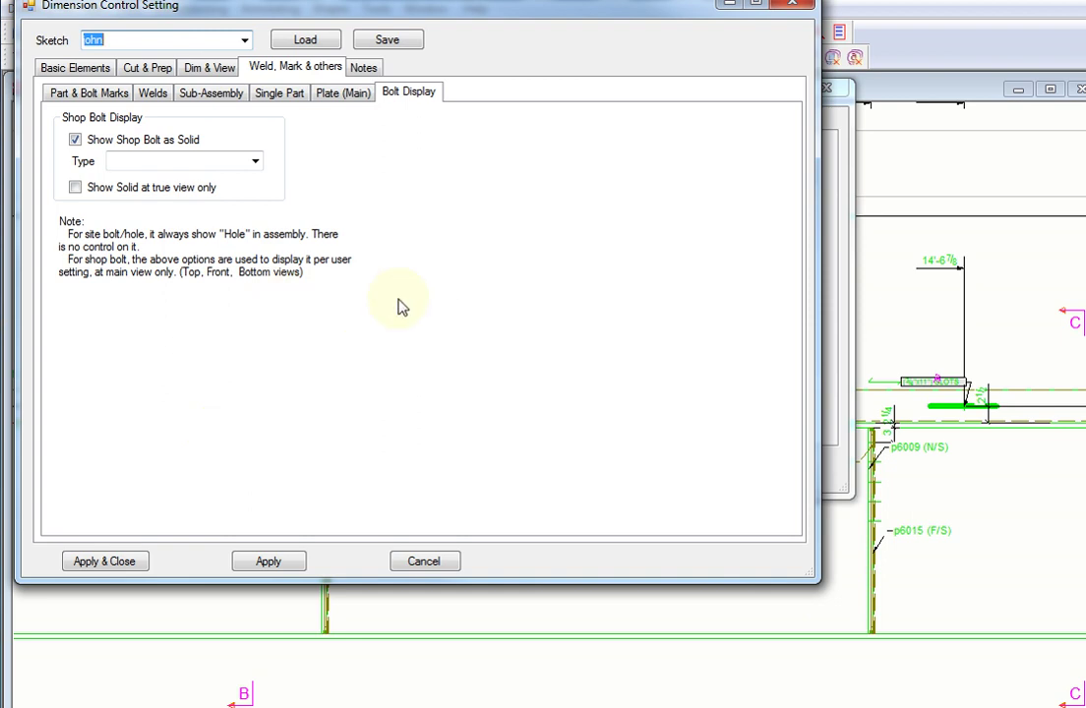
left_click(111, 561)
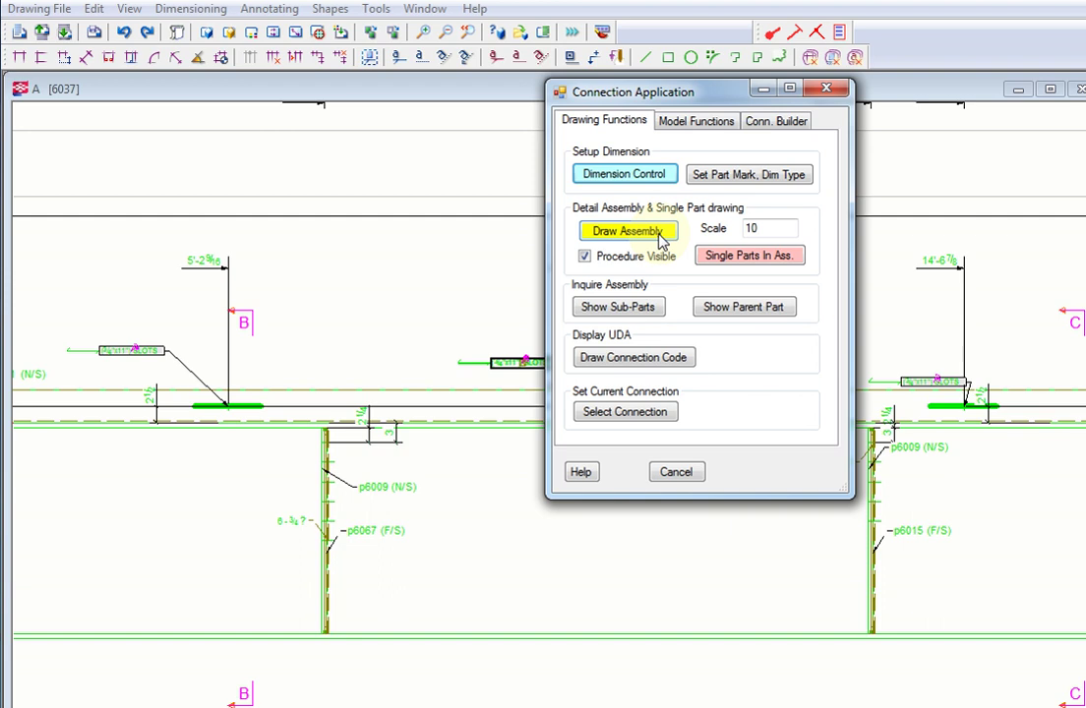
- Run Draw Assembly and show the column drawing 5011 with the Drawing List closed
left_click(659, 234)
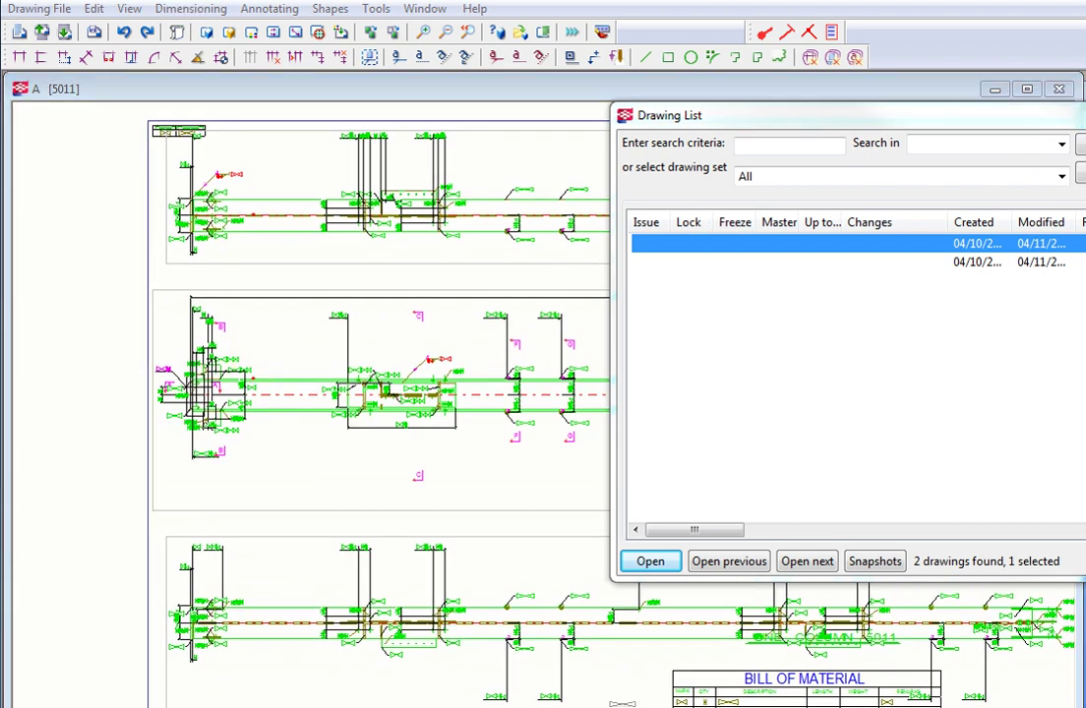
left_click(1085, 115)
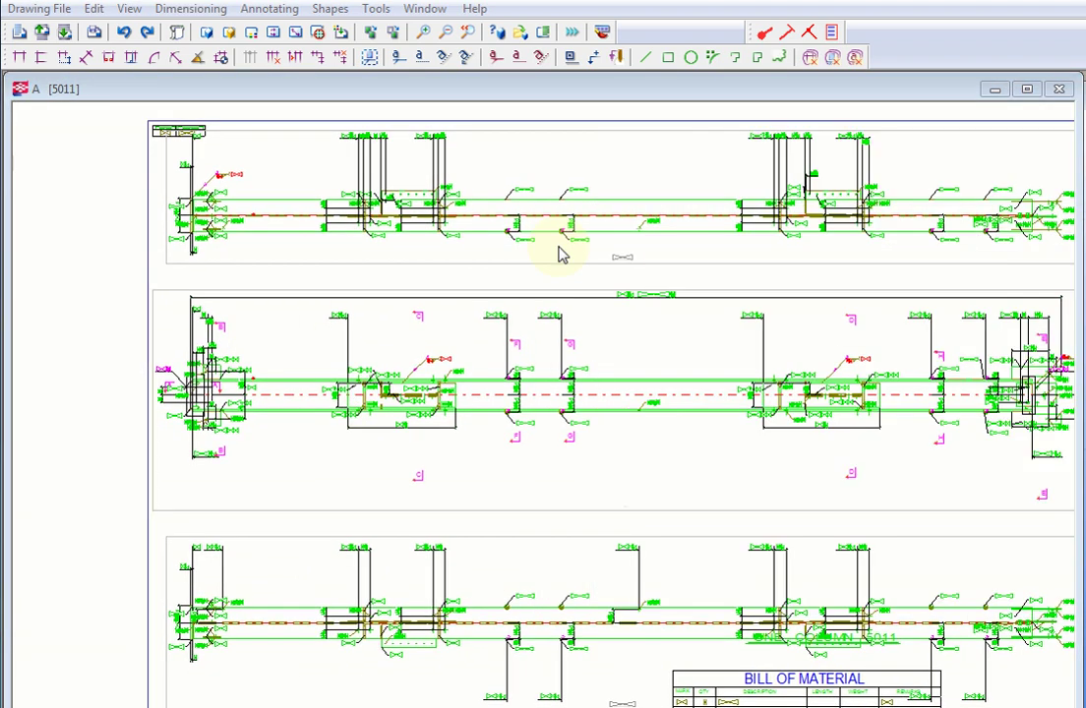
- Examine the dimensions and marks at the base end of column 5011 in the main views and in section A-A
scroll(271, 339, "up", 5)
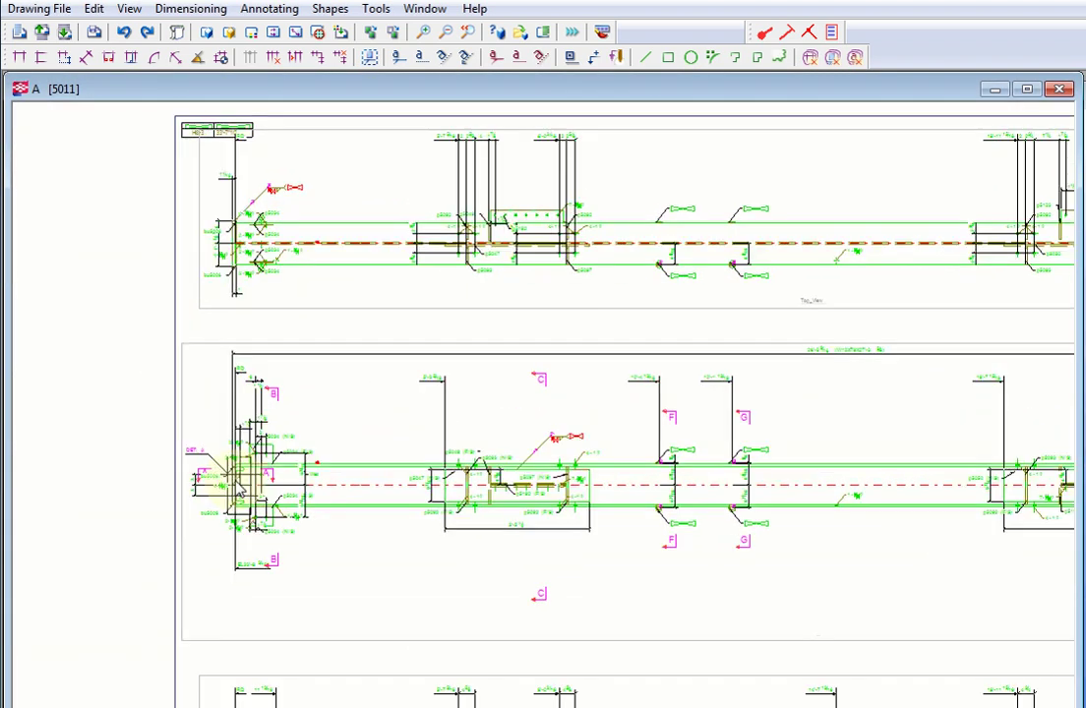
scroll(246, 569, "up", 4)
scroll(461, 278, "down", 4)
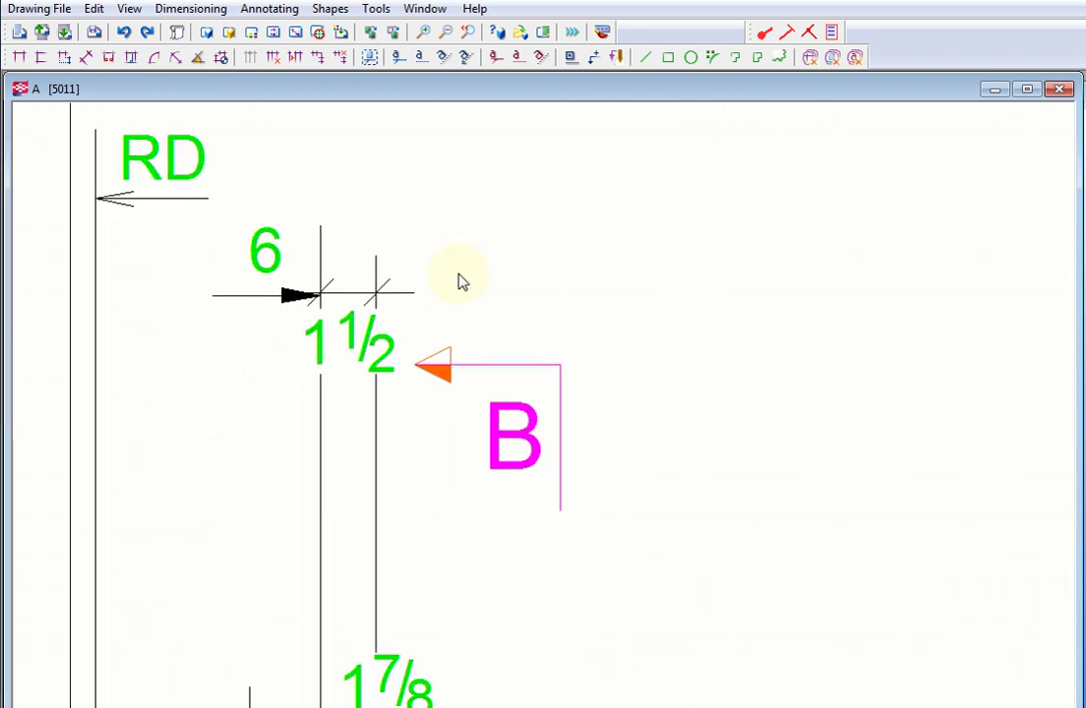
middle_click_drag(436, 575, 479, 202)
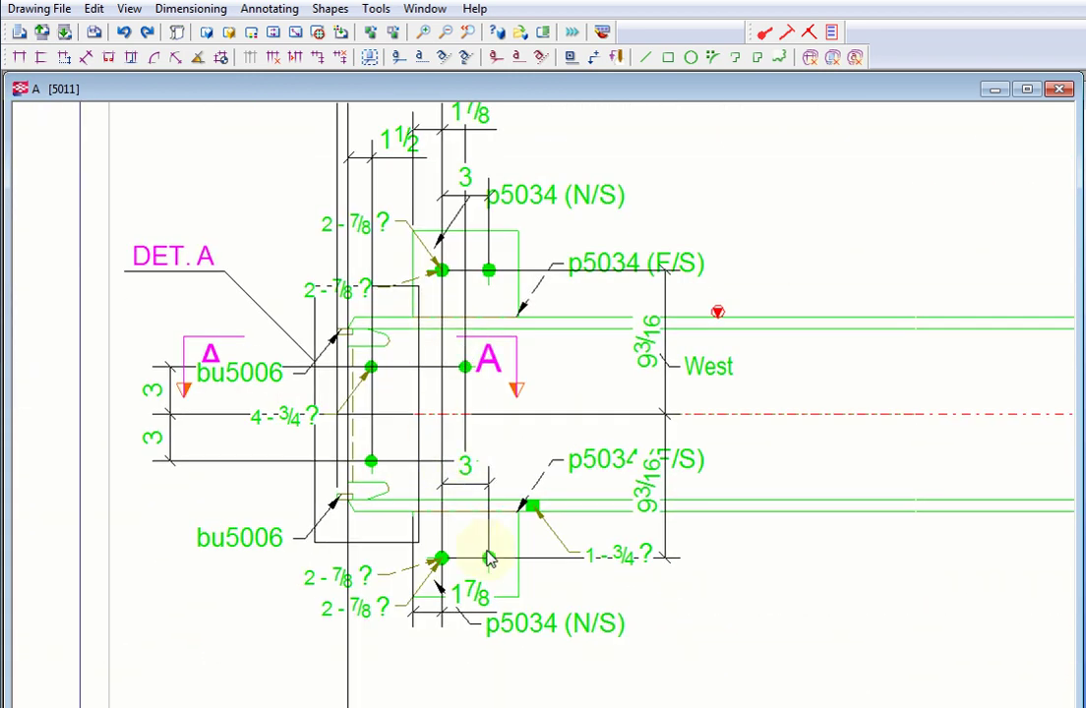
scroll(489, 557, "down", 1)
scroll(418, 472, "down", 3)
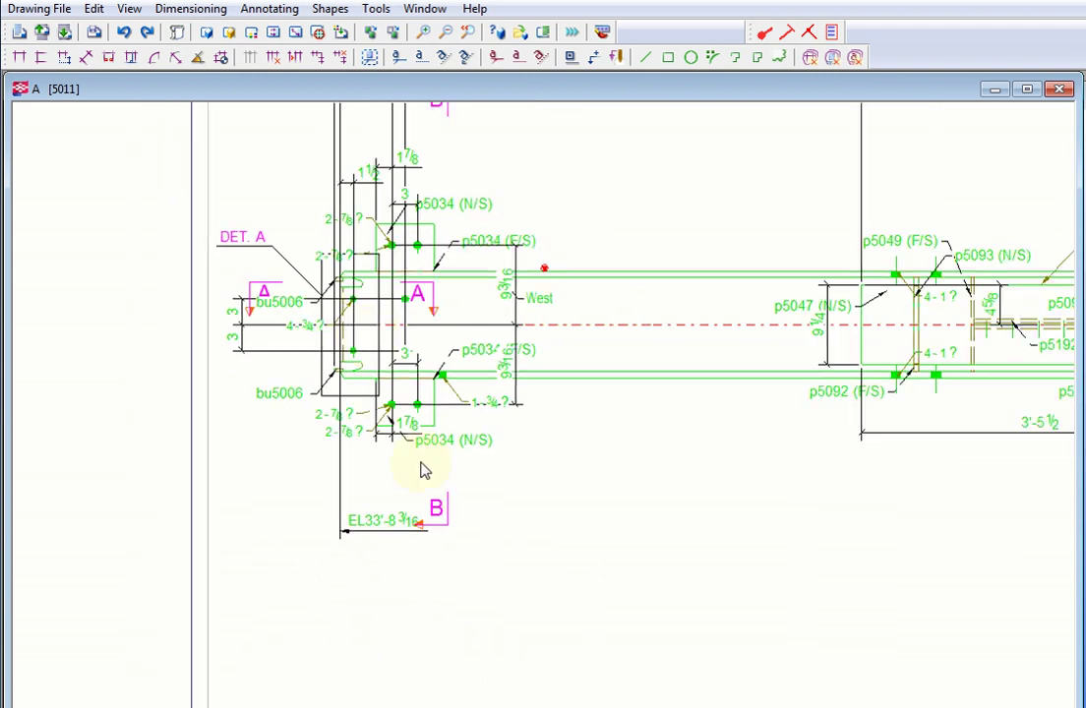
scroll(420, 472, "down", 1)
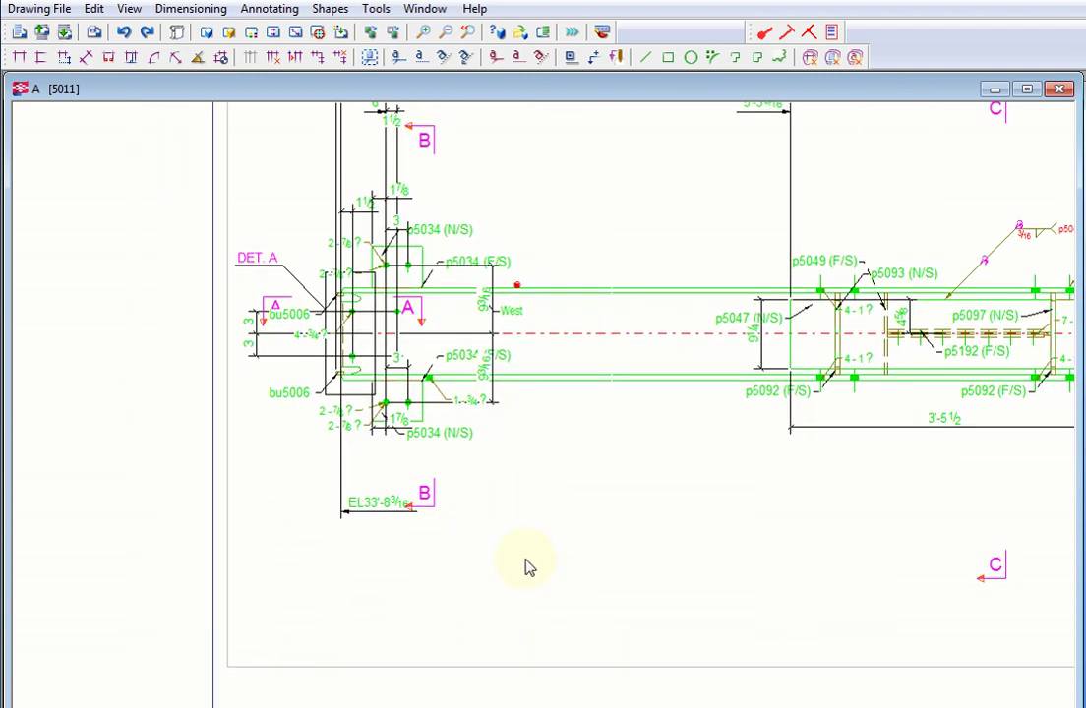
mouse_move(526, 568)
middle_mouse_down()
mouse_move(628, 165)
mouse_move(590, 321)
middle_mouse_up()
middle_click_drag(643, 515, 588, 152)
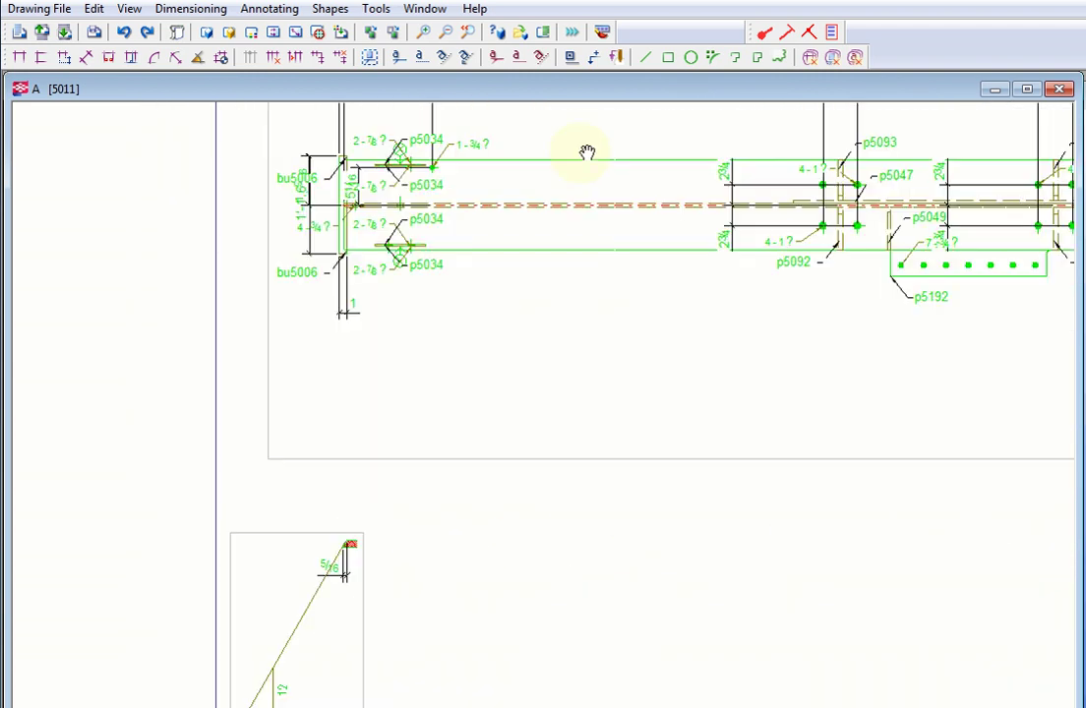
middle_click_drag(530, 549, 595, 286)
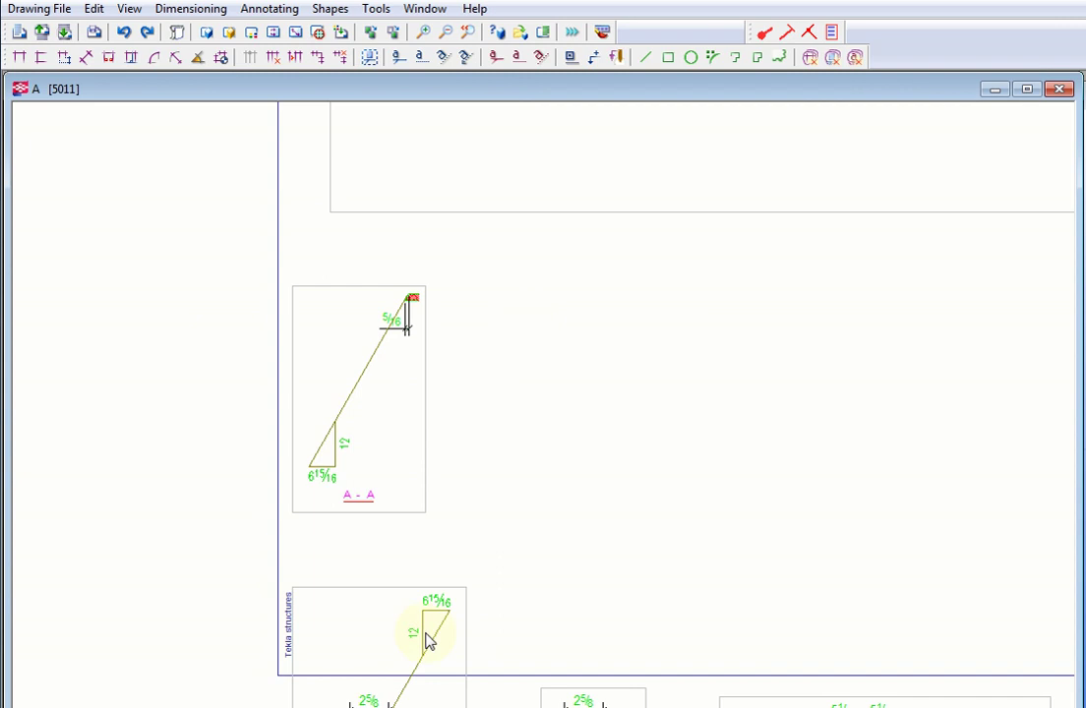
- Move the overlapping 7/16 and 1 3/16 dimensions onto separate lines in the end detail below section A-A
middle_click_drag(430, 641, 589, 278)
scroll(505, 507, "up", 4)
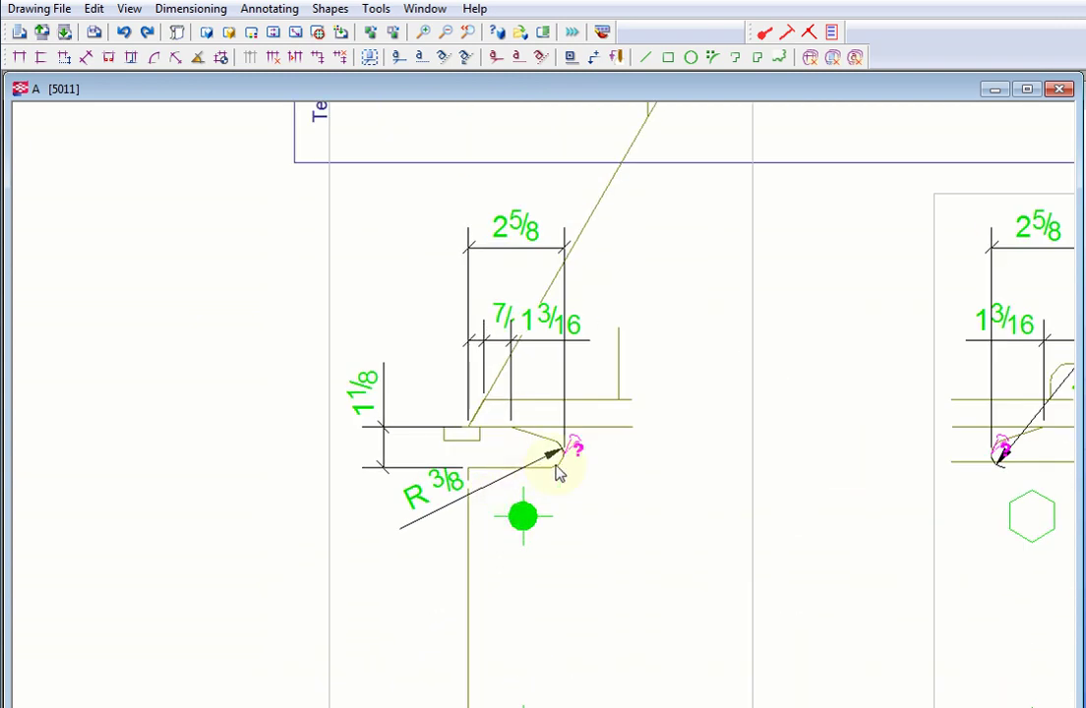
scroll(557, 473, "down", 1)
scroll(555, 450, "up", 1)
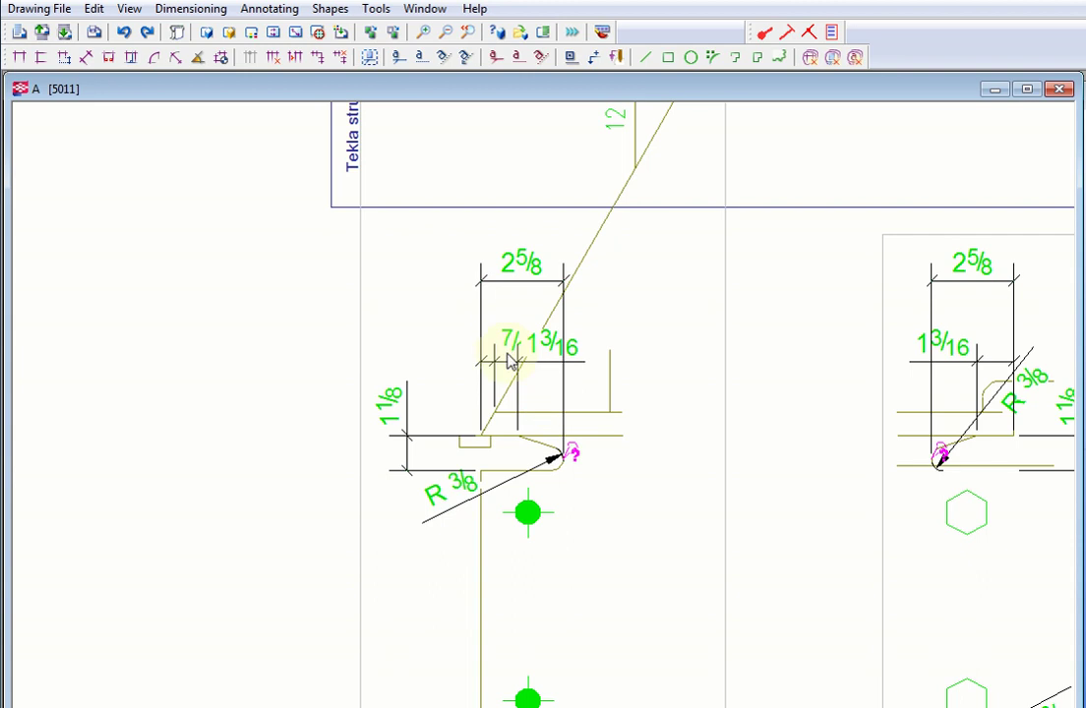
left_click(504, 349)
left_click_drag(505, 350, 513, 313)
left_click(539, 363)
left_click_drag(539, 362, 543, 379)
left_click(608, 555)
scroll(608, 555, "down", 3)
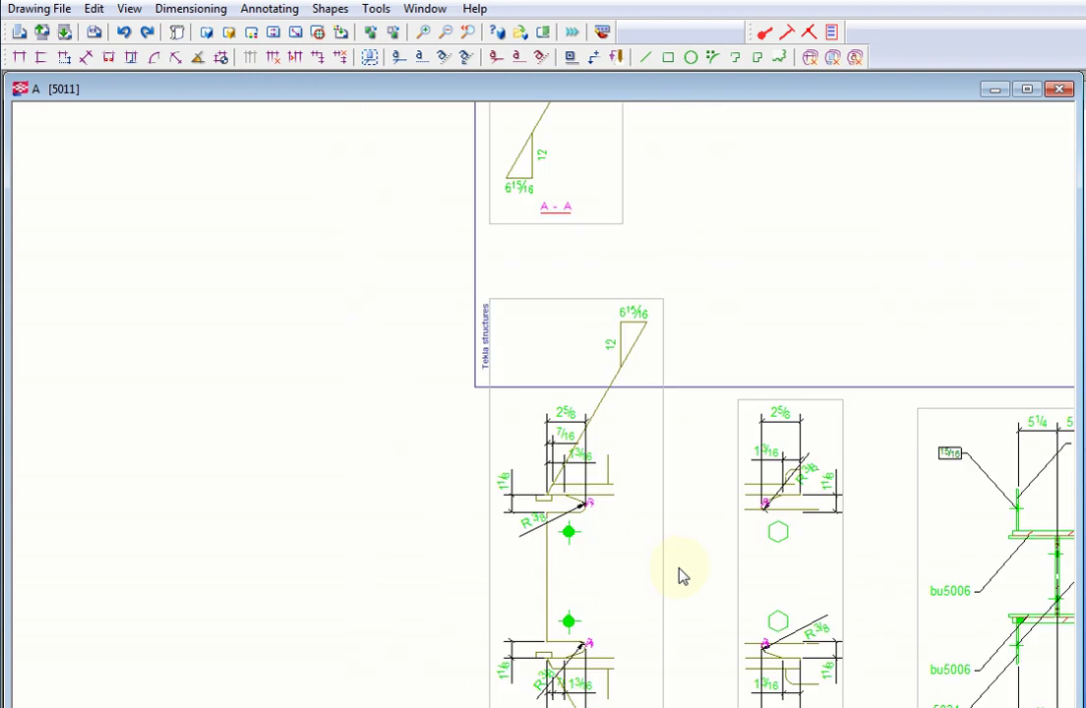
- Examine the dimensions, marks and weld symbols in Detail A, Detail C and sections B-B and C-C
middle_click_drag(681, 575, 580, 528)
scroll(733, 449, "up", 4)
scroll(734, 444, "up", 1)
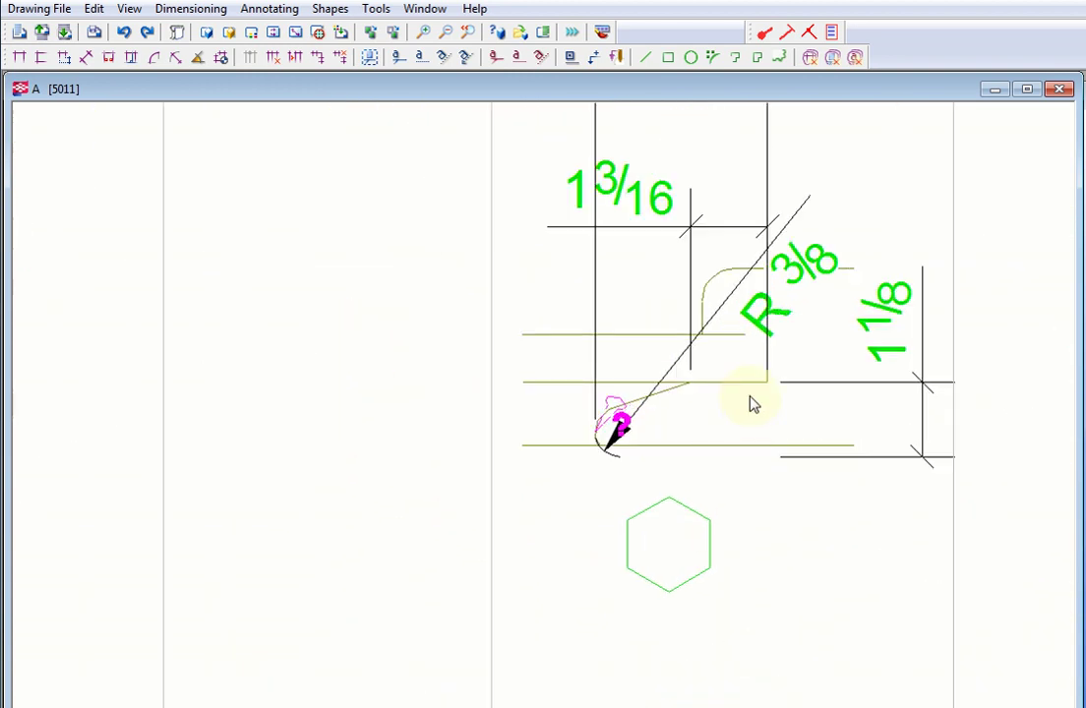
scroll(738, 437, "down", 3)
scroll(738, 438, "up", 2)
scroll(738, 435, "down", 3)
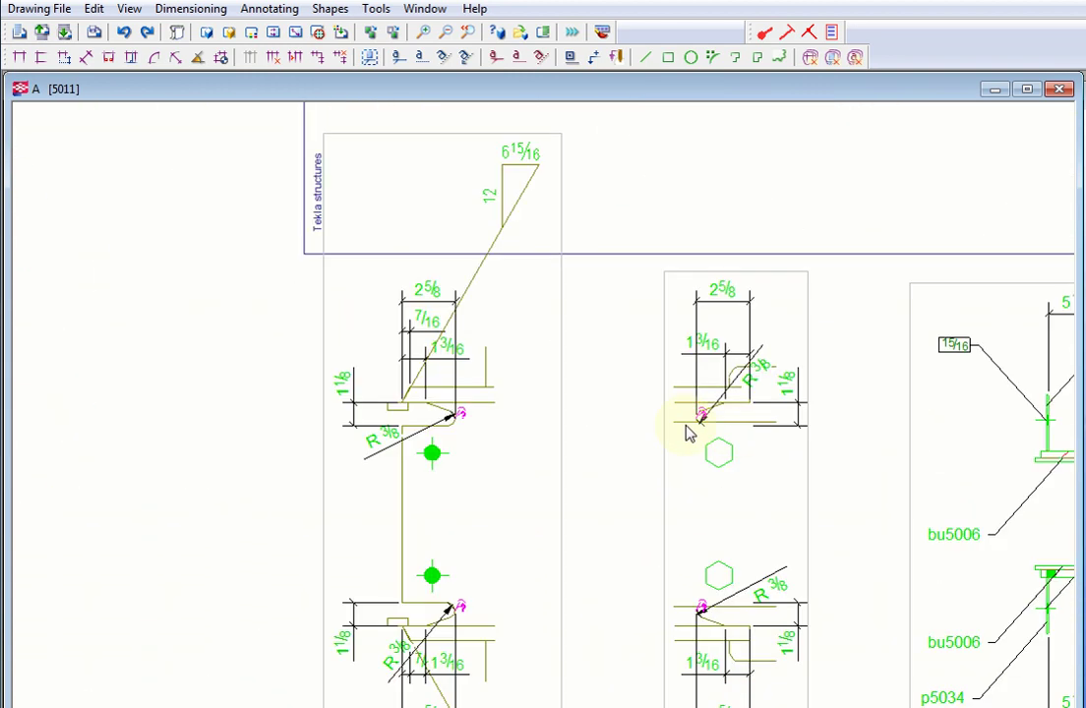
scroll(686, 432, "up", 1)
middle_click_drag(843, 472, 667, 401)
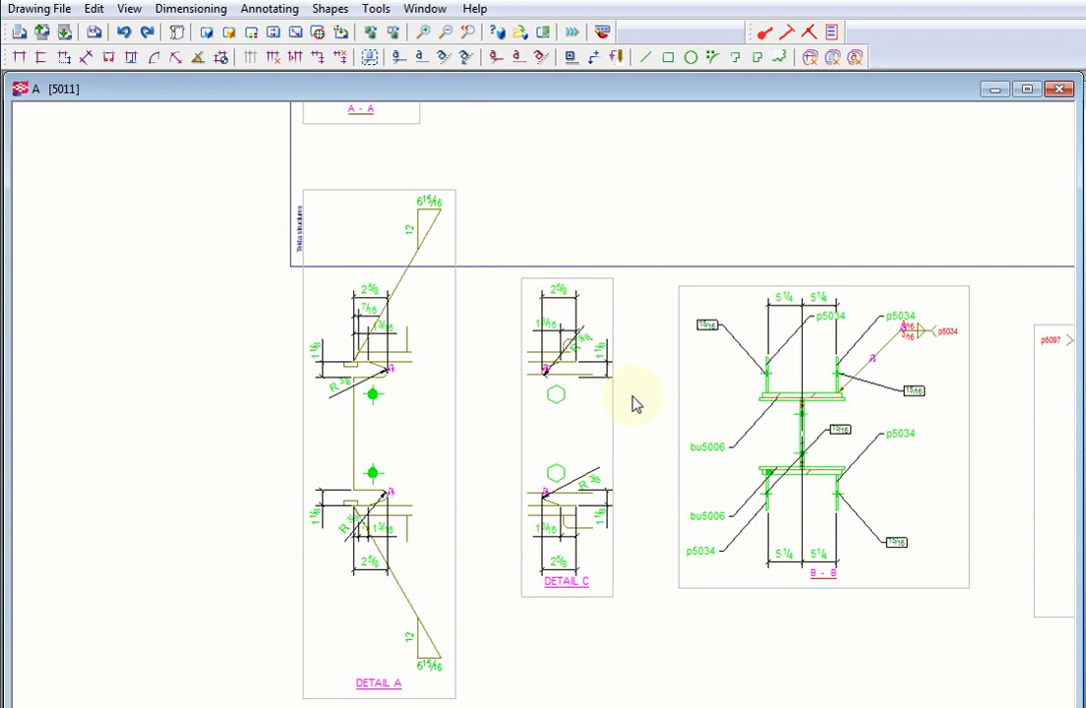
middle_click_drag(748, 551, 631, 548)
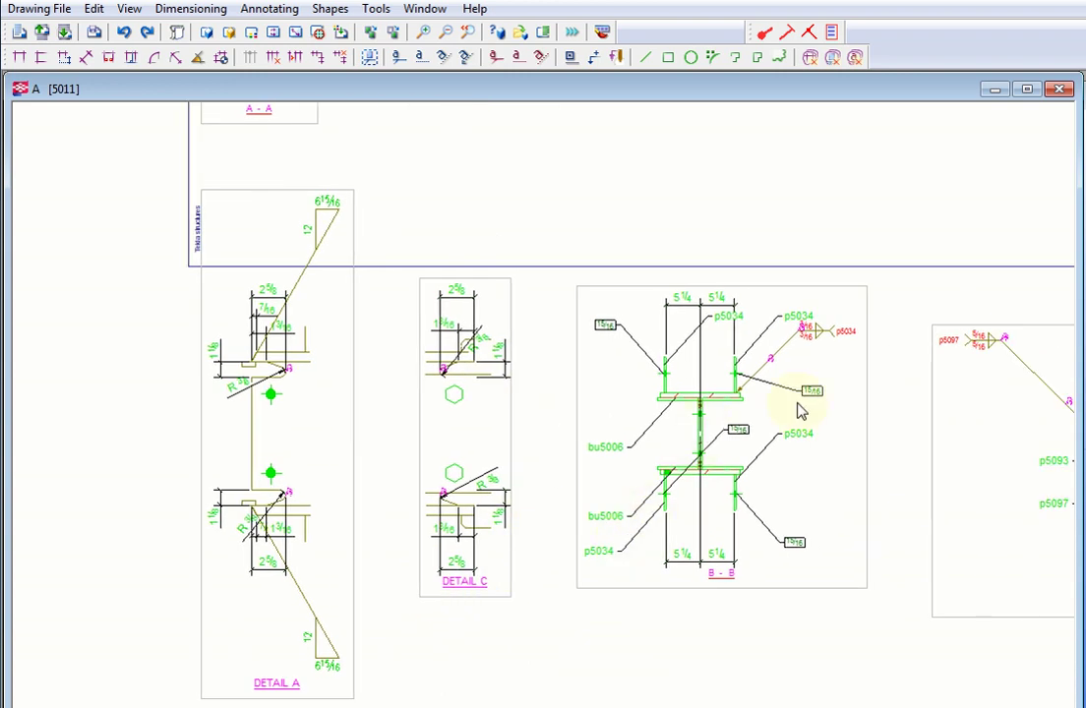
scroll(801, 411, "up", 2)
scroll(797, 413, "down", 3)
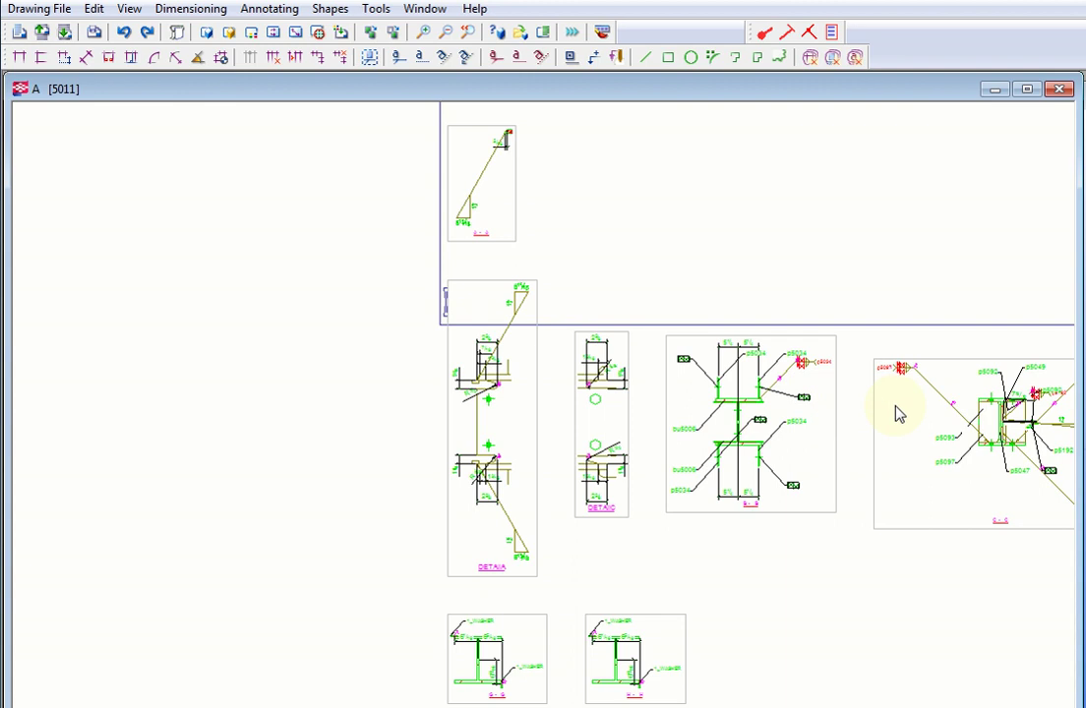
scroll(805, 453, "up", 4)
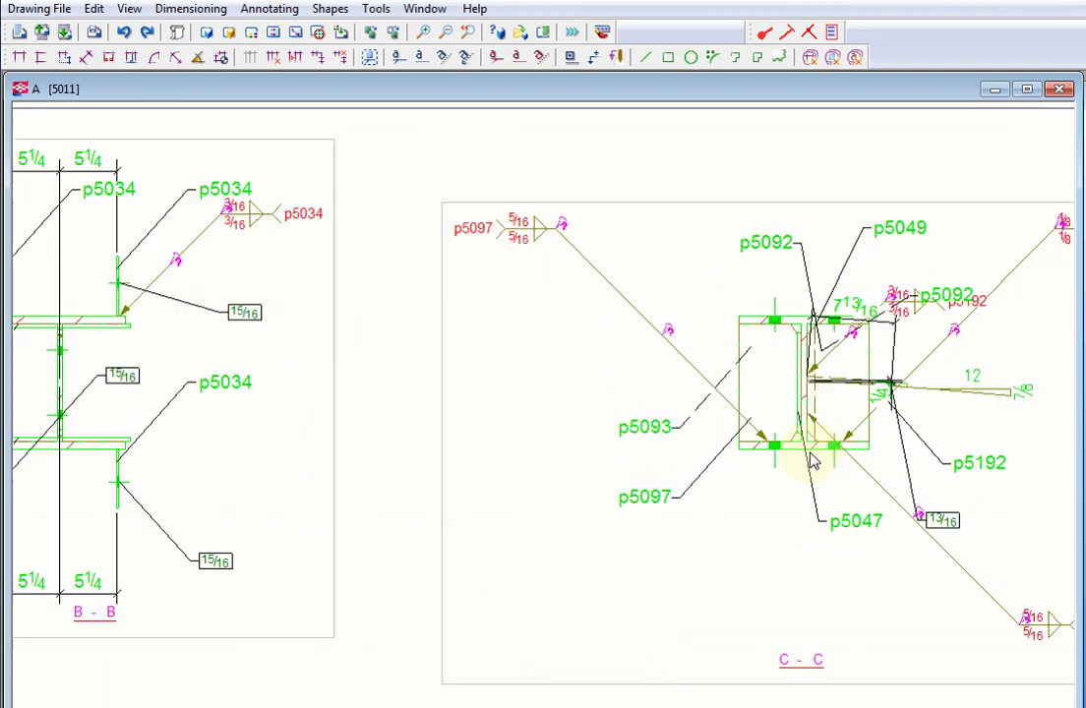
scroll(891, 393, "up", 4)
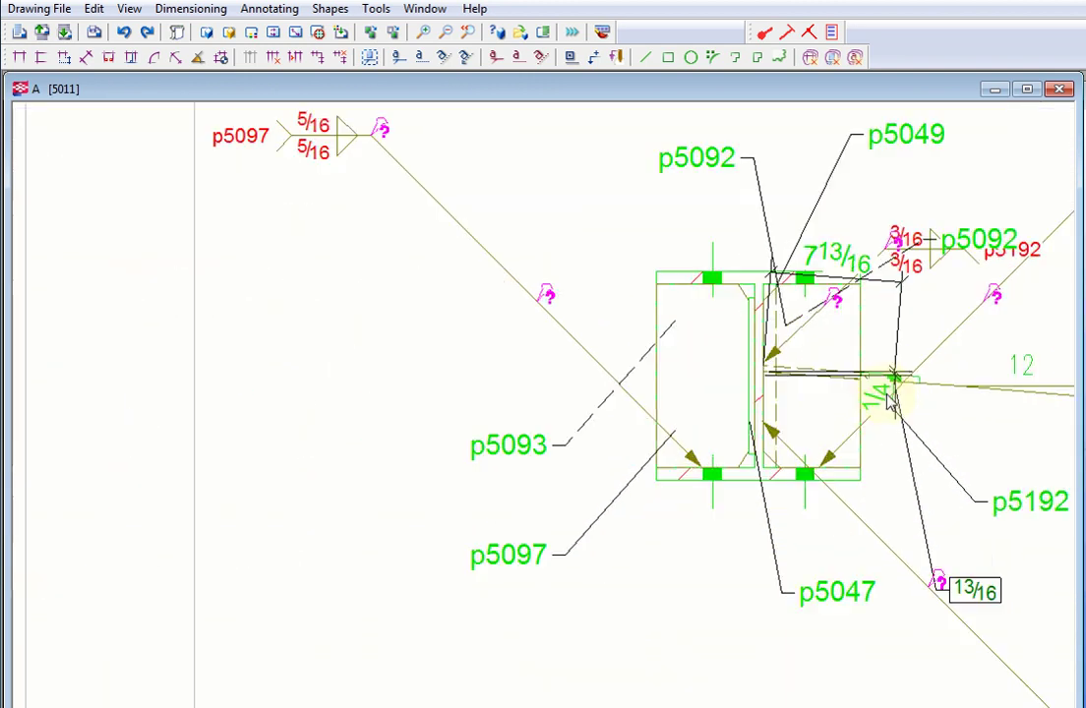
scroll(883, 403, "down", 2)
scroll(883, 403, "down", 6)
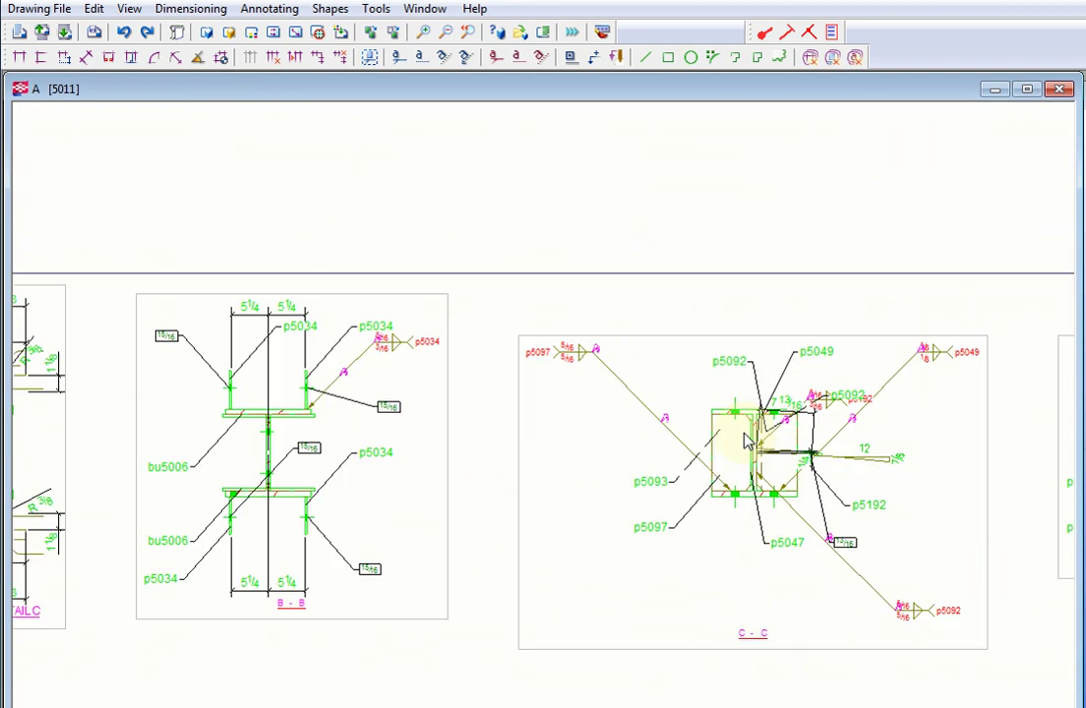
- Move the upper 4-1 bolt mark and the p5093 mark above the flange at the first bolt group in Bottom_View
middle_click_drag(663, 323, 787, 570)
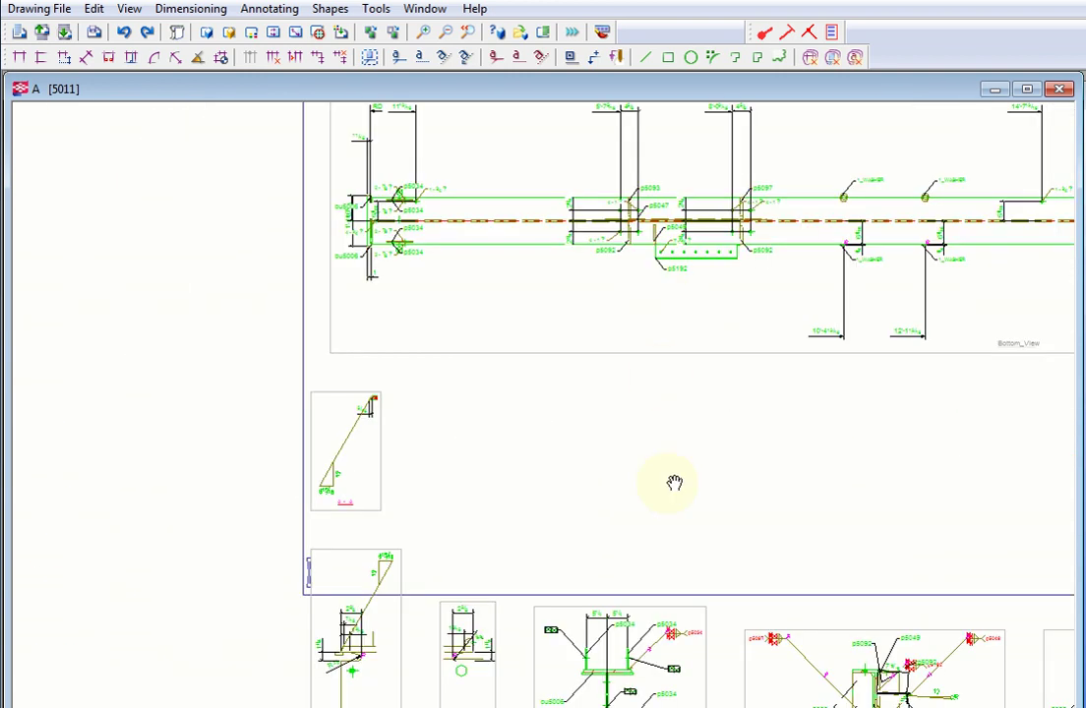
middle_click_drag(674, 483, 678, 664)
scroll(653, 402, "down", 1)
scroll(648, 413, "up", 9)
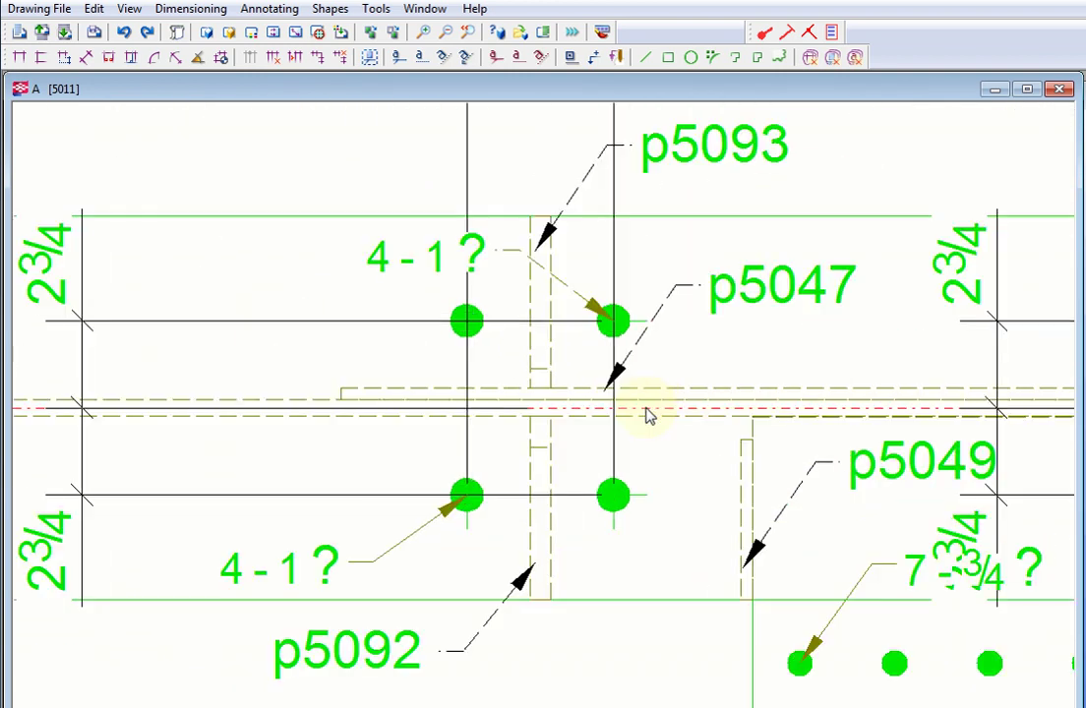
scroll(647, 413, "down", 3)
scroll(591, 354, "up", 3)
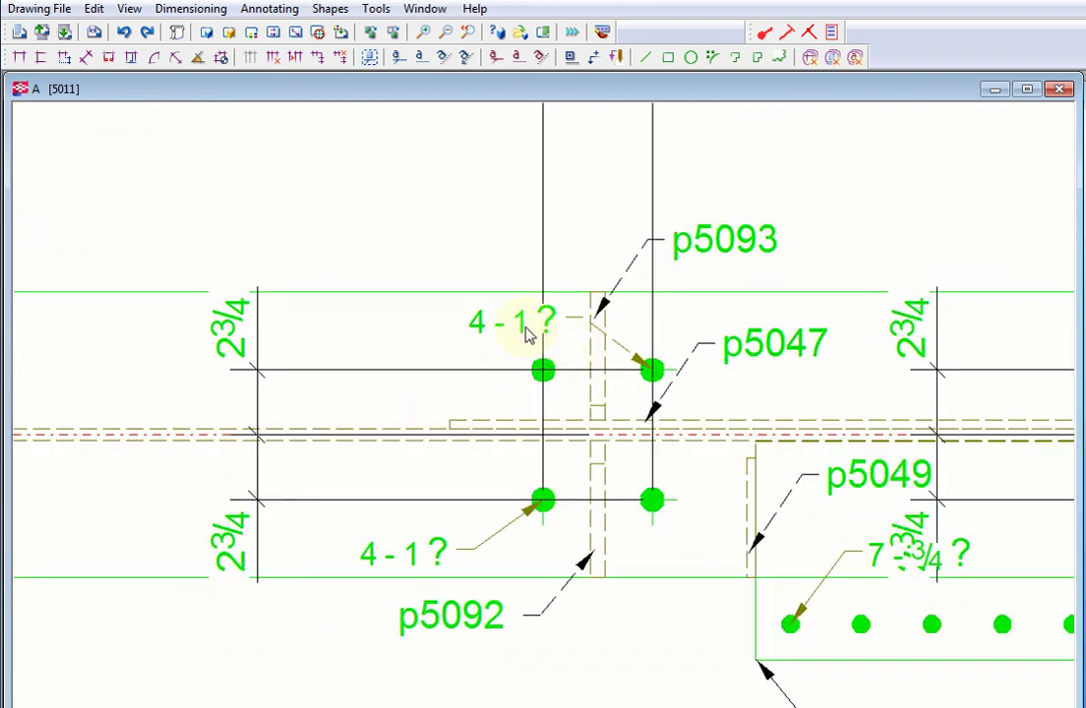
left_click_drag(517, 337, 934, 232)
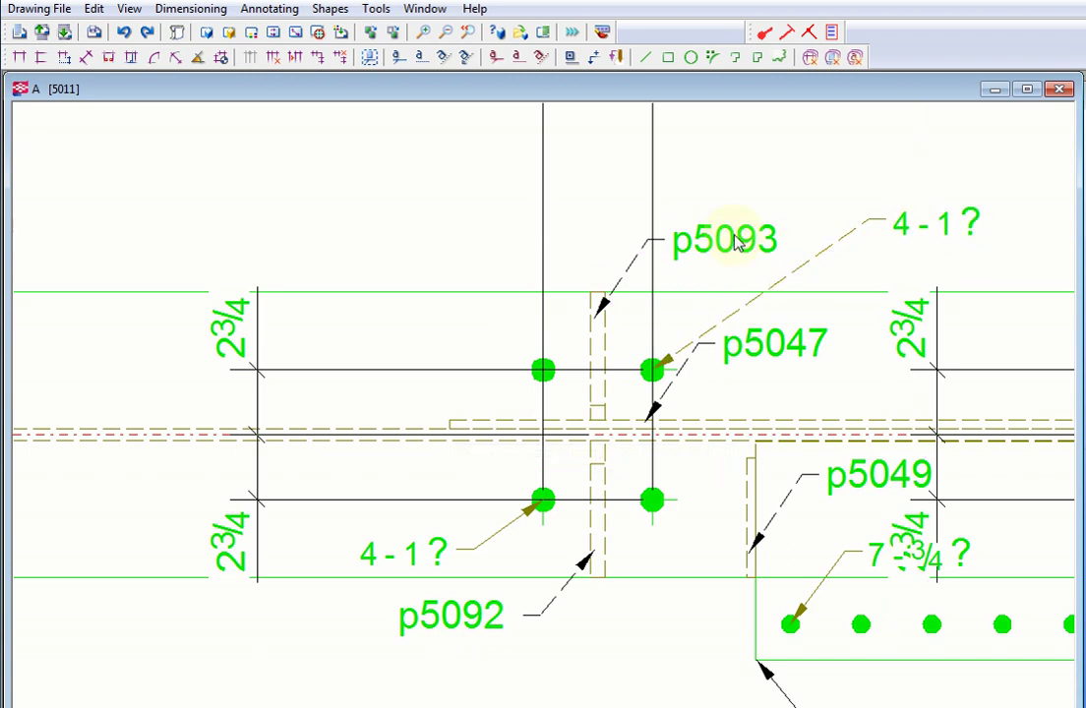
left_click_drag(740, 258, 357, 183)
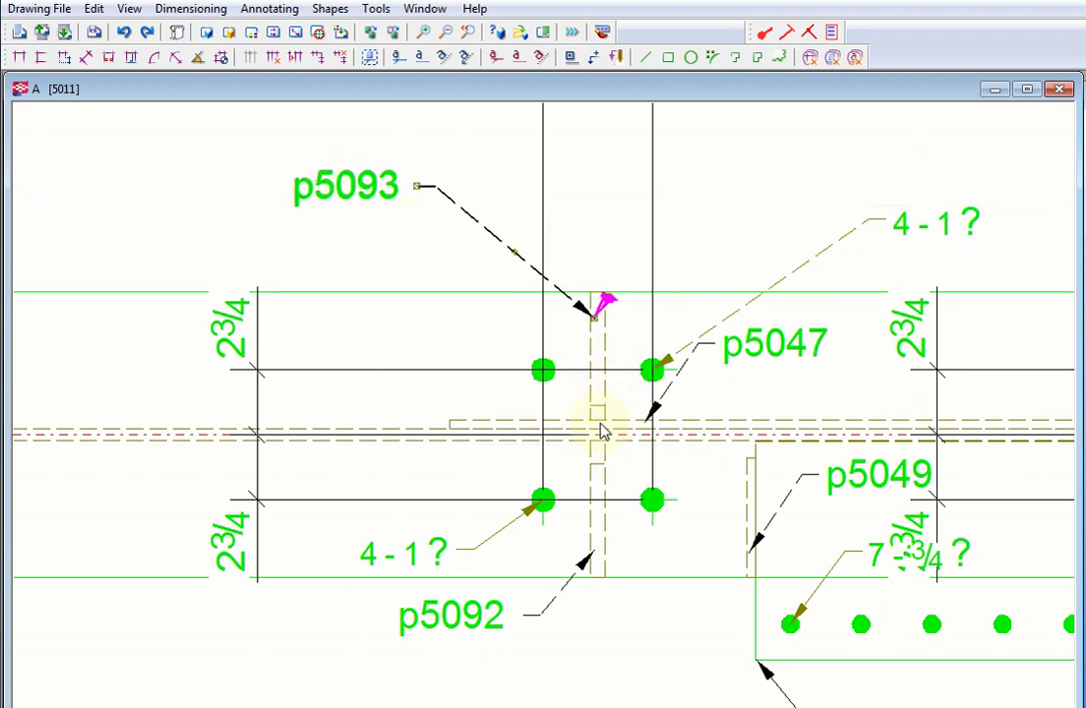
- Move the p5092 mark and the lower 4-1 bolt mark below the flange at the first bolt group in Bottom_View
middle_click_drag(519, 555, 590, 464)
left_click_drag(565, 521, 532, 615)
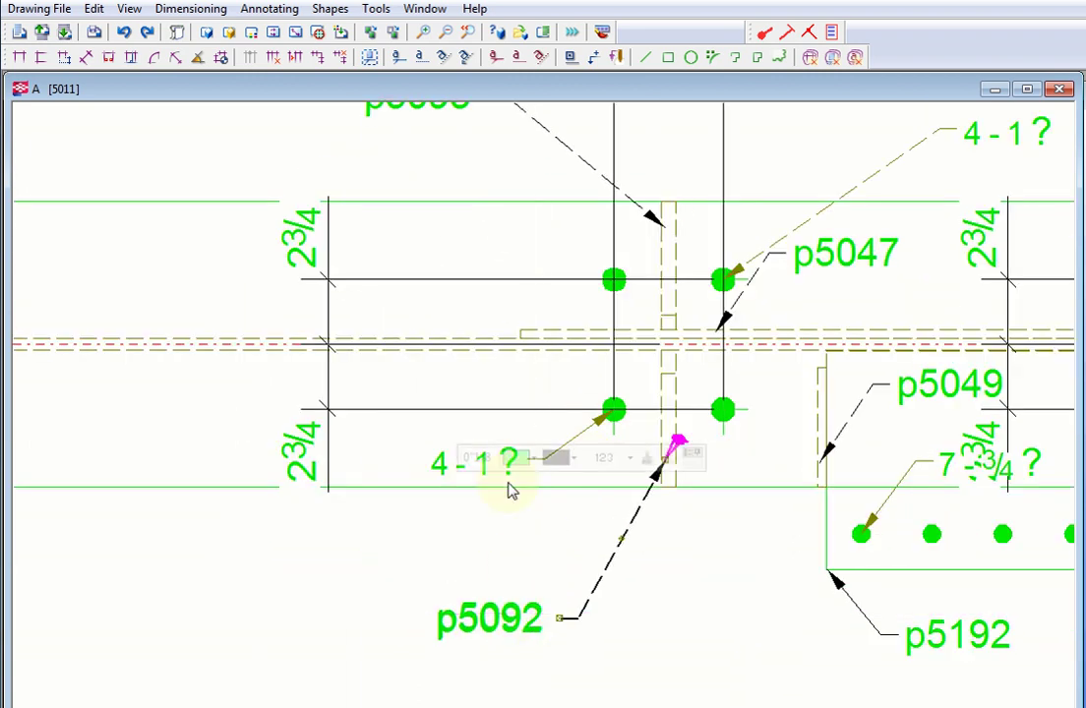
left_click(534, 459)
left_click_drag(448, 470, 363, 547)
- Move the p5049, p5192 and 7-3/4 marks to clear space below plate p5192 in Bottom_View
middle_click_drag(603, 539, 298, 455)
left_click_drag(518, 356, 258, 612)
left_click_drag(581, 595, 599, 644)
left_click_drag(590, 411, 601, 582)
- Move the overlapping 4-1 bolt mark up and left of the second bolt group in Bottom_View, clear of the dimension lines
middle_click_drag(710, 567, 545, 569)
scroll(531, 559, "down", 3)
middle_click_drag(645, 543, 637, 569)
scroll(757, 364, "up", 4)
left_click_drag(754, 322, 414, 199)
- Examine the remaining marks and dimensions along Bottom_View and the washer area of the main view above it
scroll(563, 346, "down", 3)
scroll(752, 418, "down", 2)
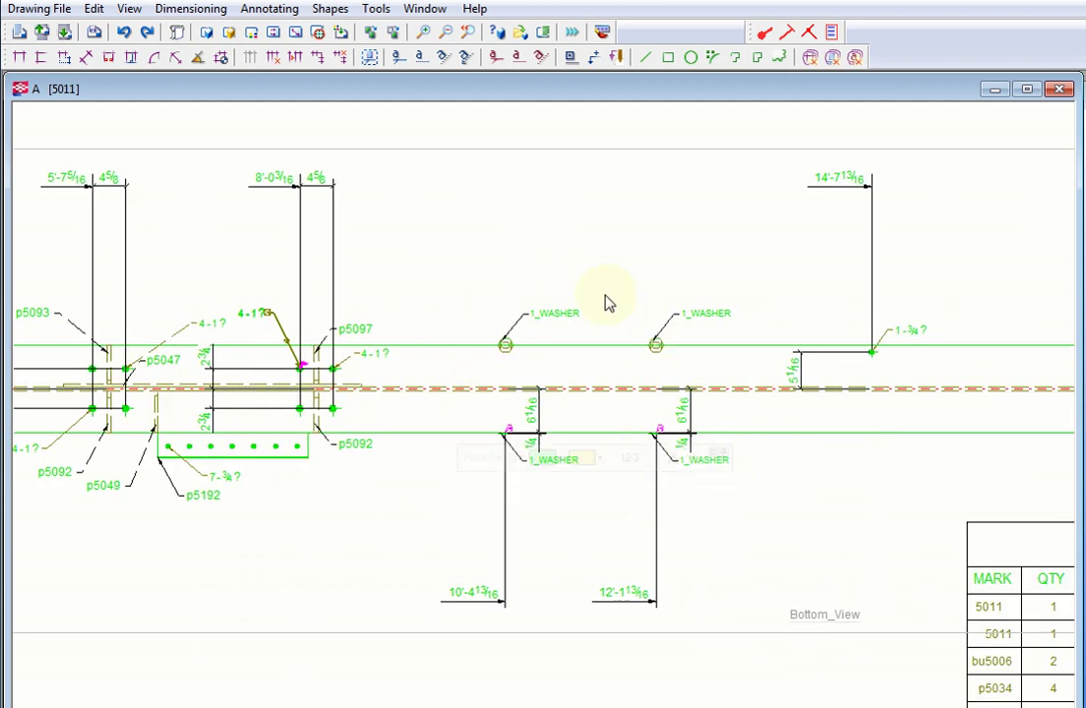
scroll(711, 433, "down", 2)
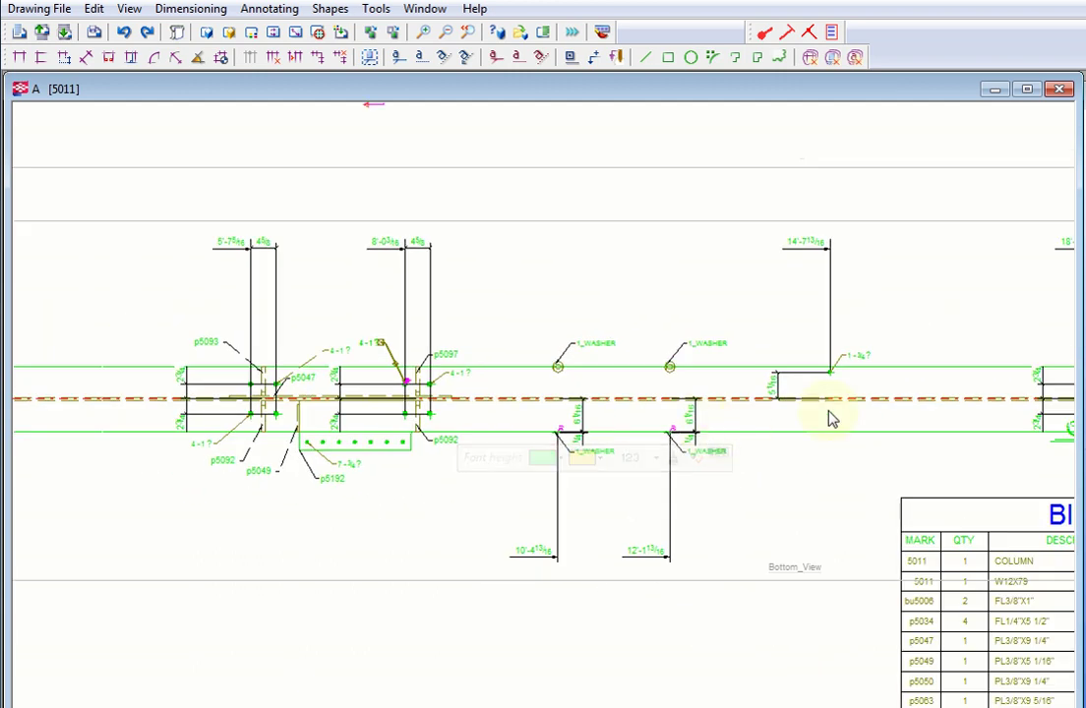
middle_click_drag(900, 401, 687, 379)
scroll(805, 409, "up", 3)
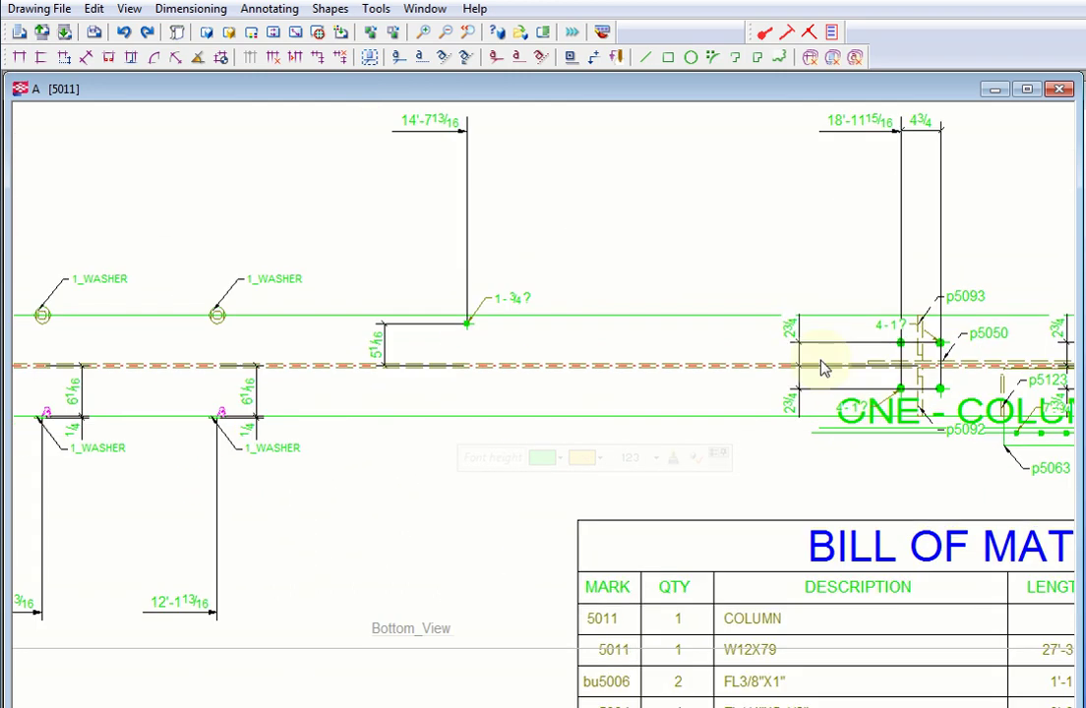
scroll(763, 468, "down", 1)
scroll(754, 464, "down", 1)
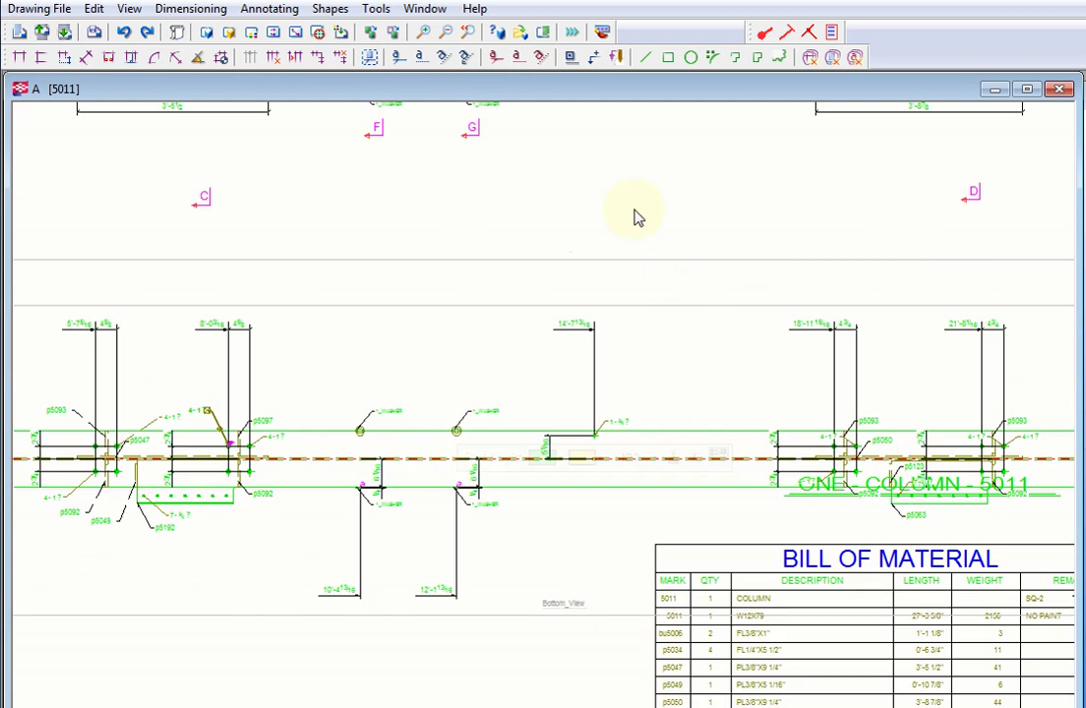
middle_click_drag(671, 393, 697, 576)
scroll(535, 267, "up", 4)
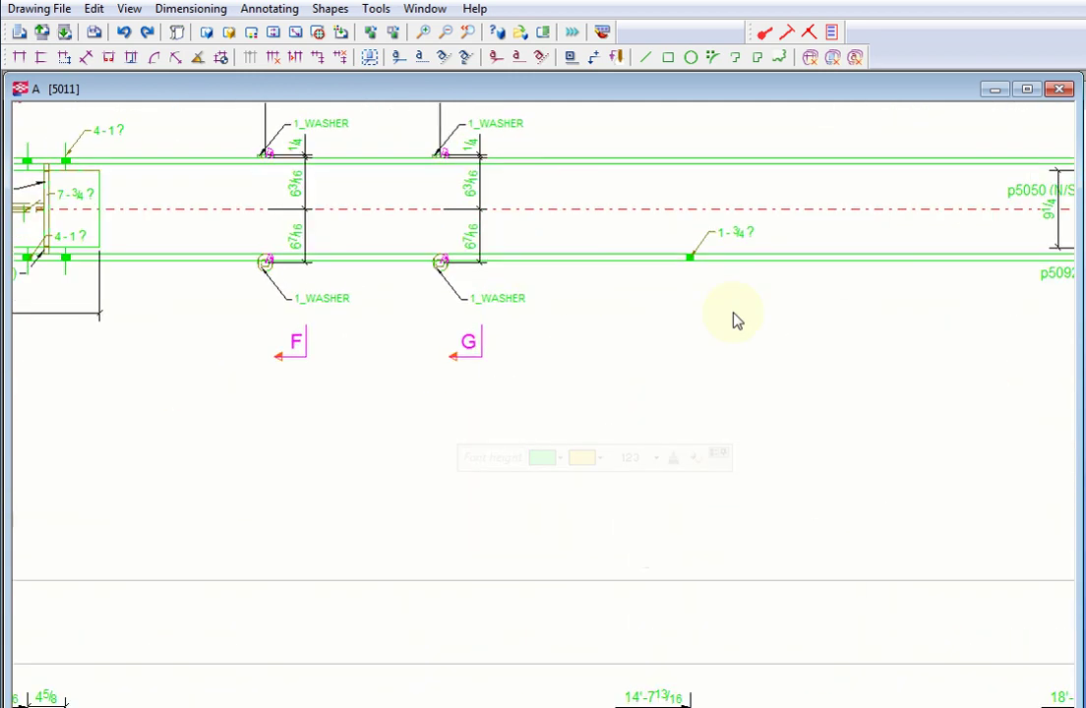
- At plate p5050 in the main view, move the right-hand p5092 (F/S) mark and the 3'-8 7/8 dimension farther below the column
middle_click_drag(842, 320, 455, 363)
middle_click_drag(741, 334, 599, 371)
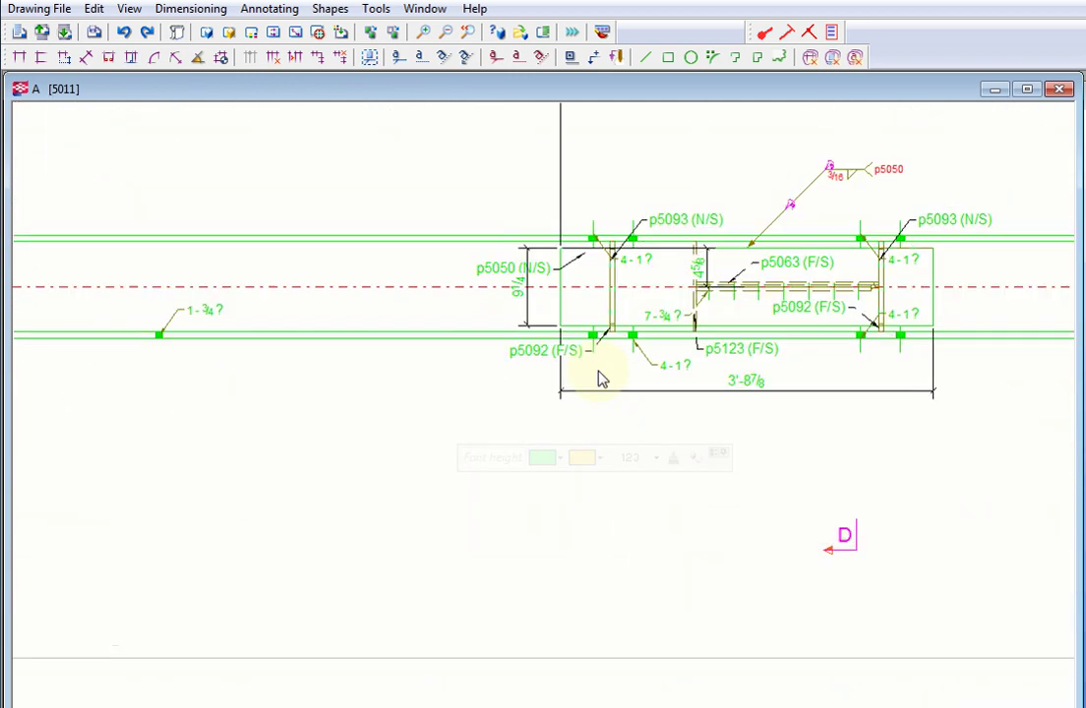
scroll(603, 380, "up", 3)
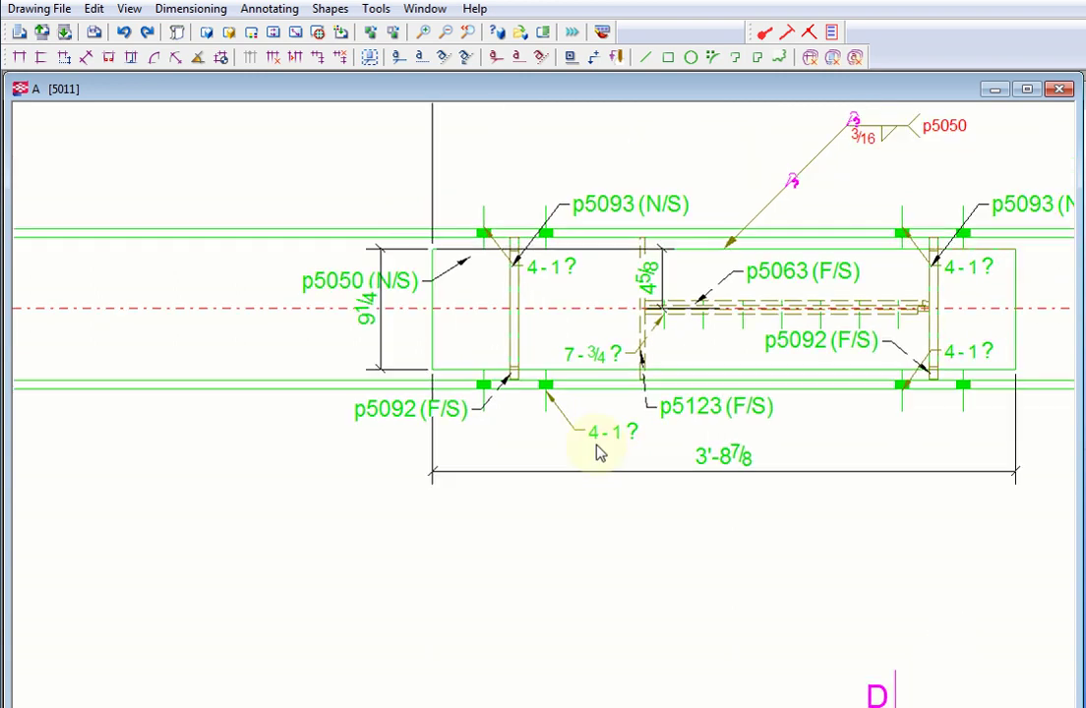
middle_click_drag(724, 393, 640, 412)
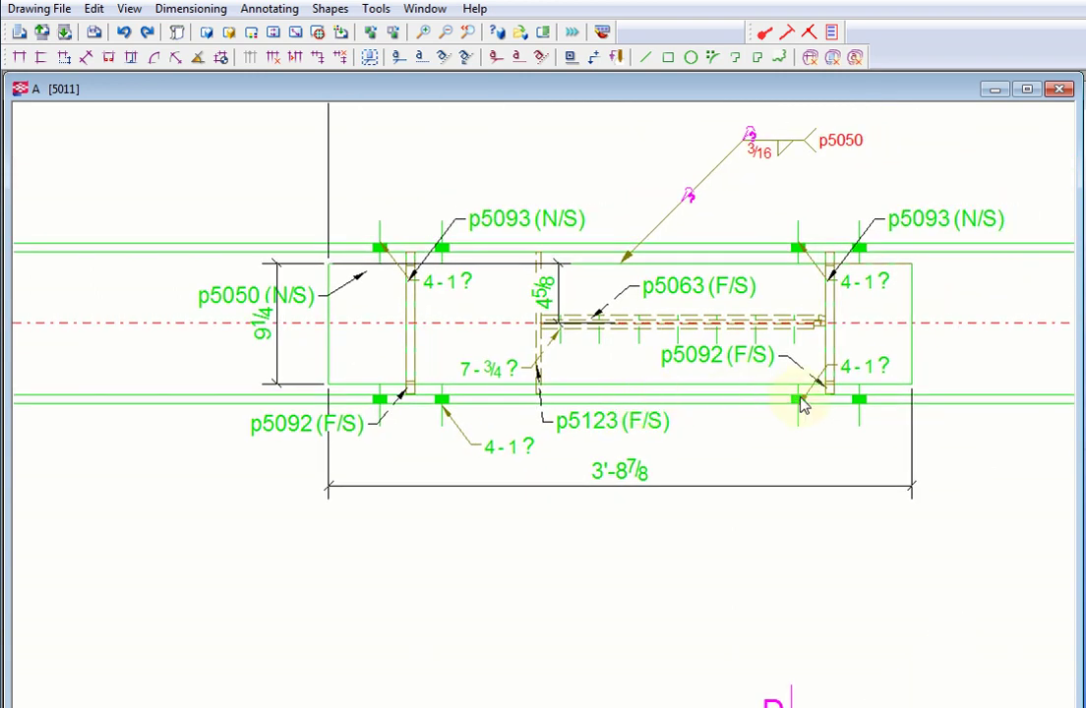
scroll(801, 398, "up", 1)
left_click_drag(718, 348, 718, 490)
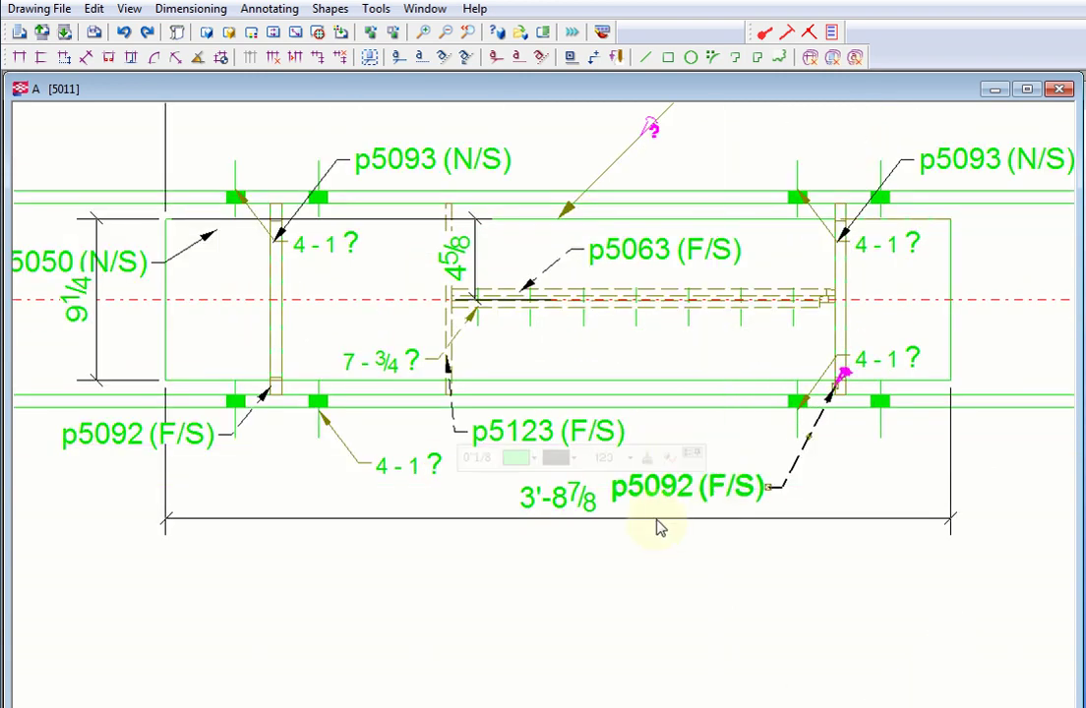
left_click_drag(626, 517, 630, 620)
left_click(525, 520)
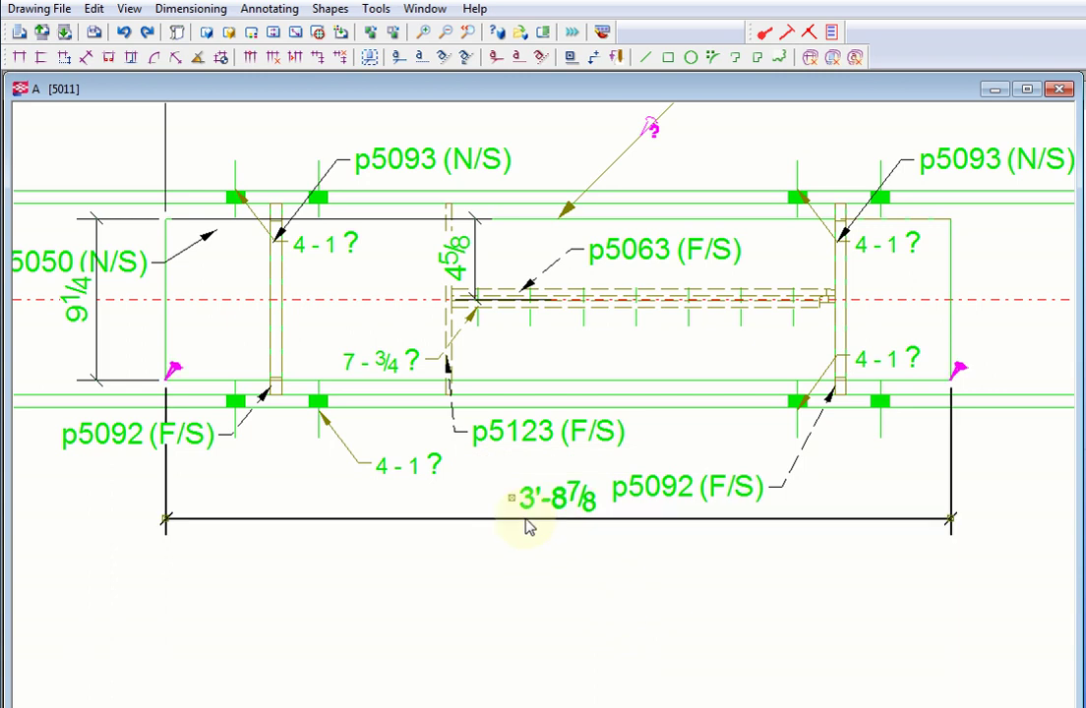
left_click_drag(526, 519, 527, 620)
scroll(439, 519, "down", 3)
- Move the left-hand p5092 (F/S) mark below the column and the p5050 (N/S) mark above it, clear of the 9 1/4 dimension
middle_click_drag(681, 453, 993, 411)
scroll(543, 439, "up", 2)
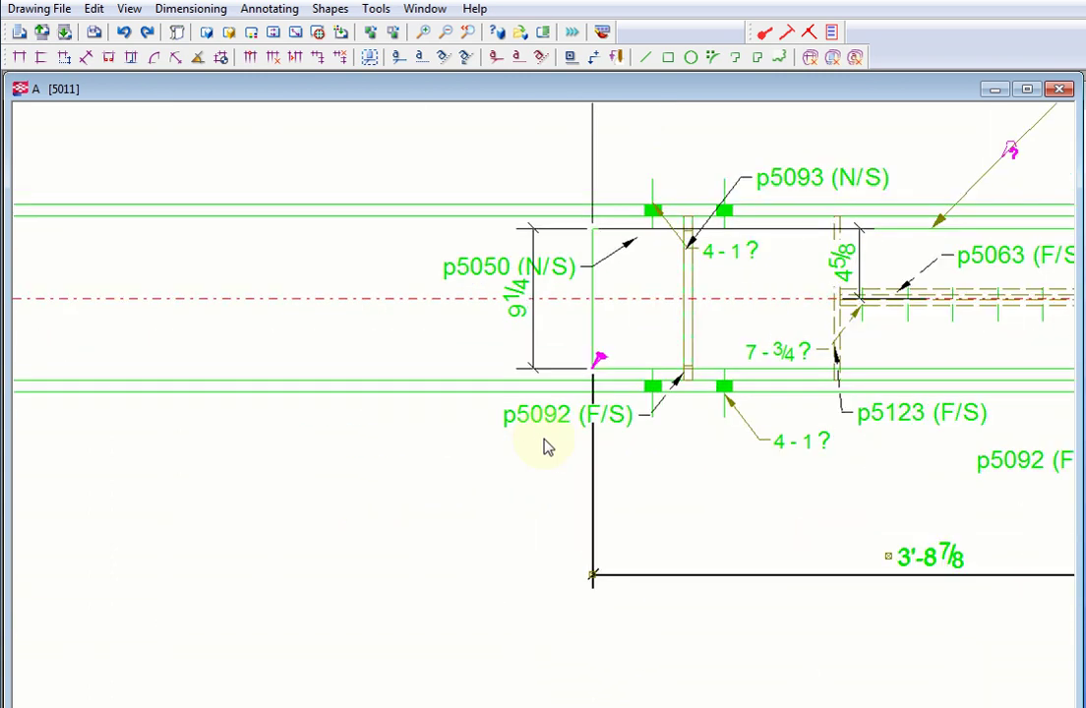
scroll(544, 440, "up", 1)
left_click(550, 420)
left_click_drag(552, 417, 463, 524)
middle_click_drag(700, 558, 684, 684)
left_click(548, 374)
left_click_drag(557, 375, 495, 206)
middle_click_drag(632, 347, 415, 331)
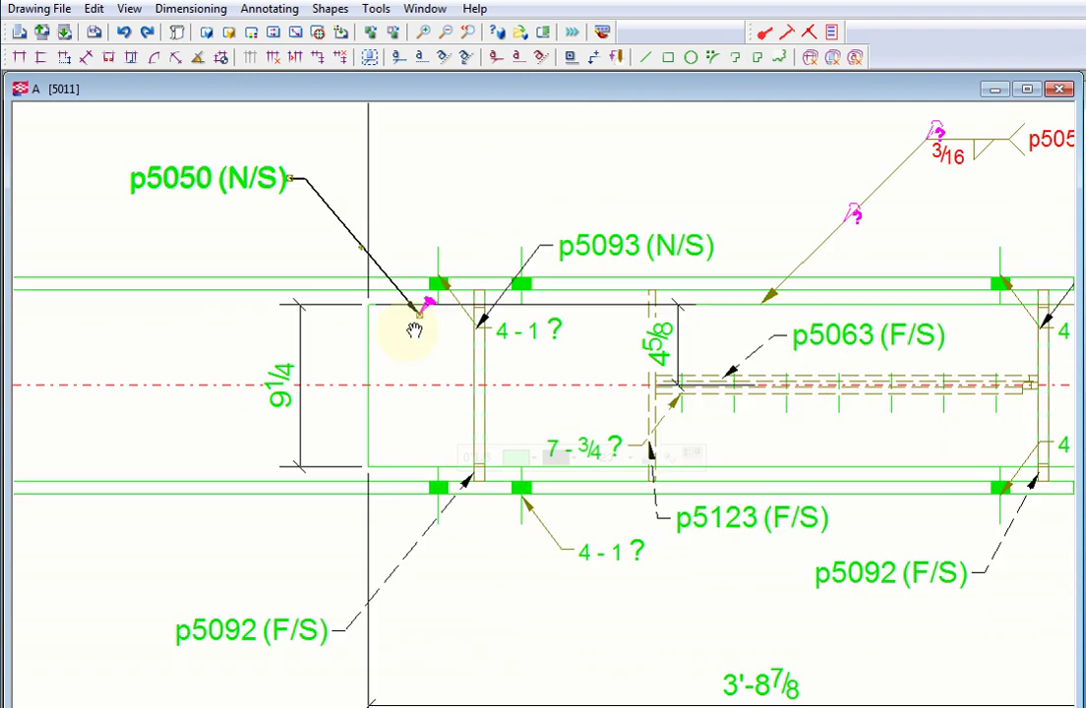
- Move the 4 5/8 dimension out of plate p5050 to the plate's left end, beside the 9 1/4 dimension
scroll(414, 332, "down", 1)
scroll(602, 359, "up", 2)
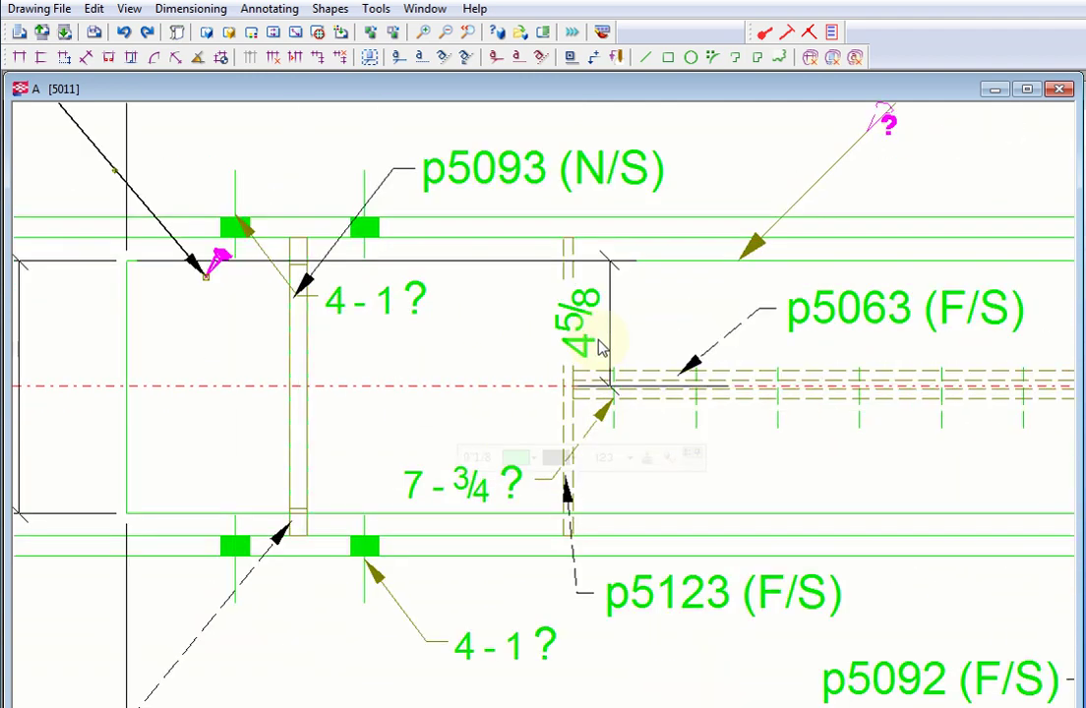
left_click_drag(602, 346, 177, 359)
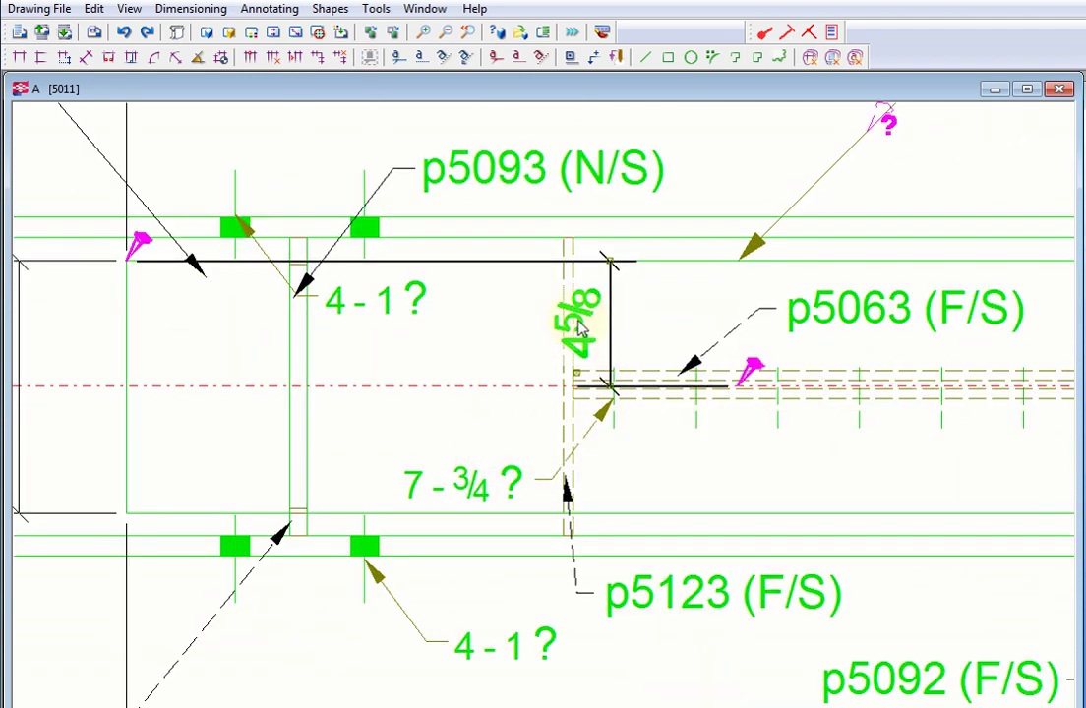
left_click_drag(581, 329, 66, 315)
scroll(389, 352, "down", 1)
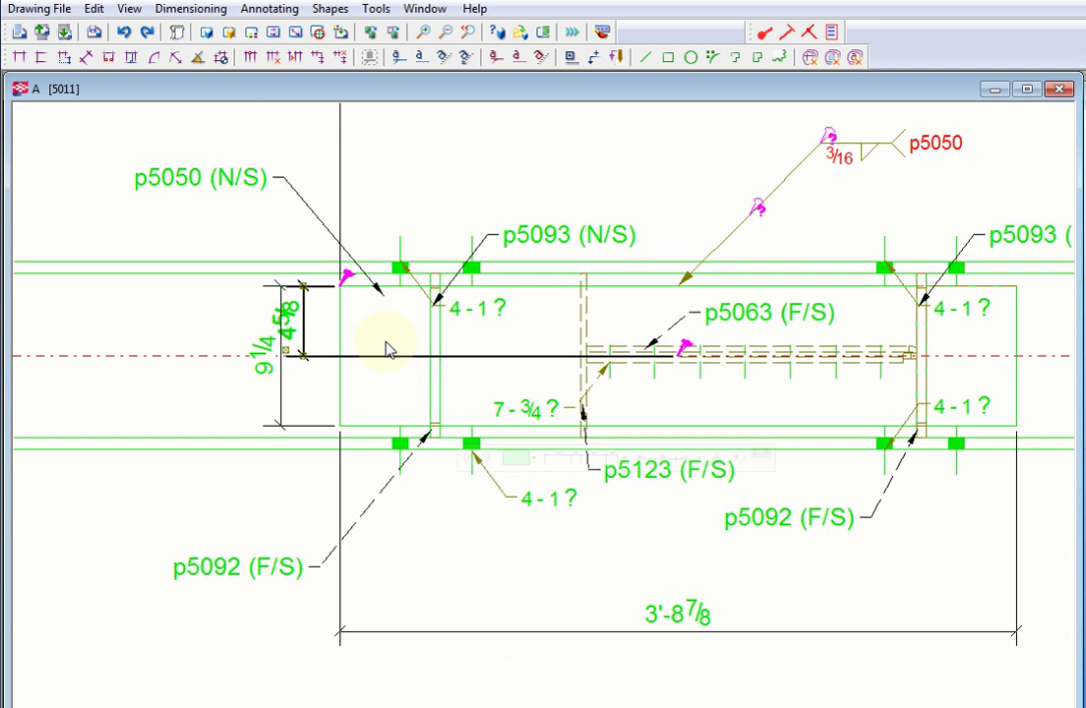